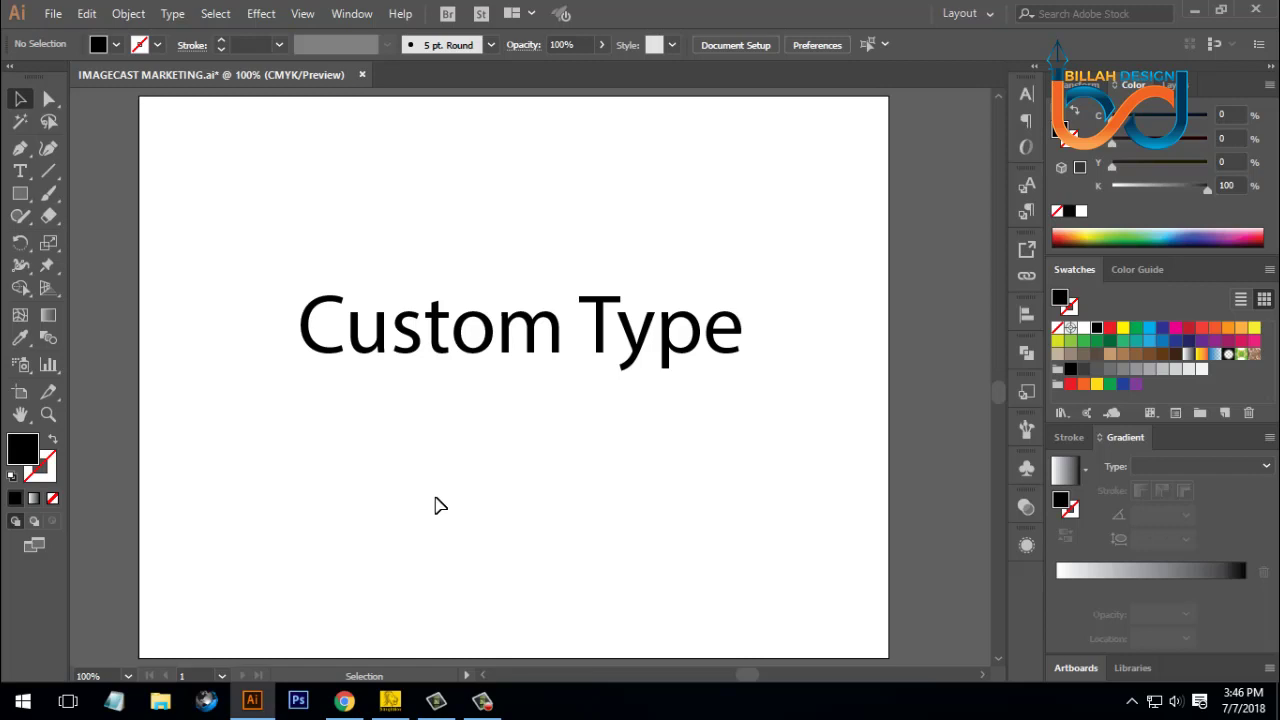
# - Select the 'Custom Type' text object with the Selection tool
pyautogui.scroll(1, 437, 503)
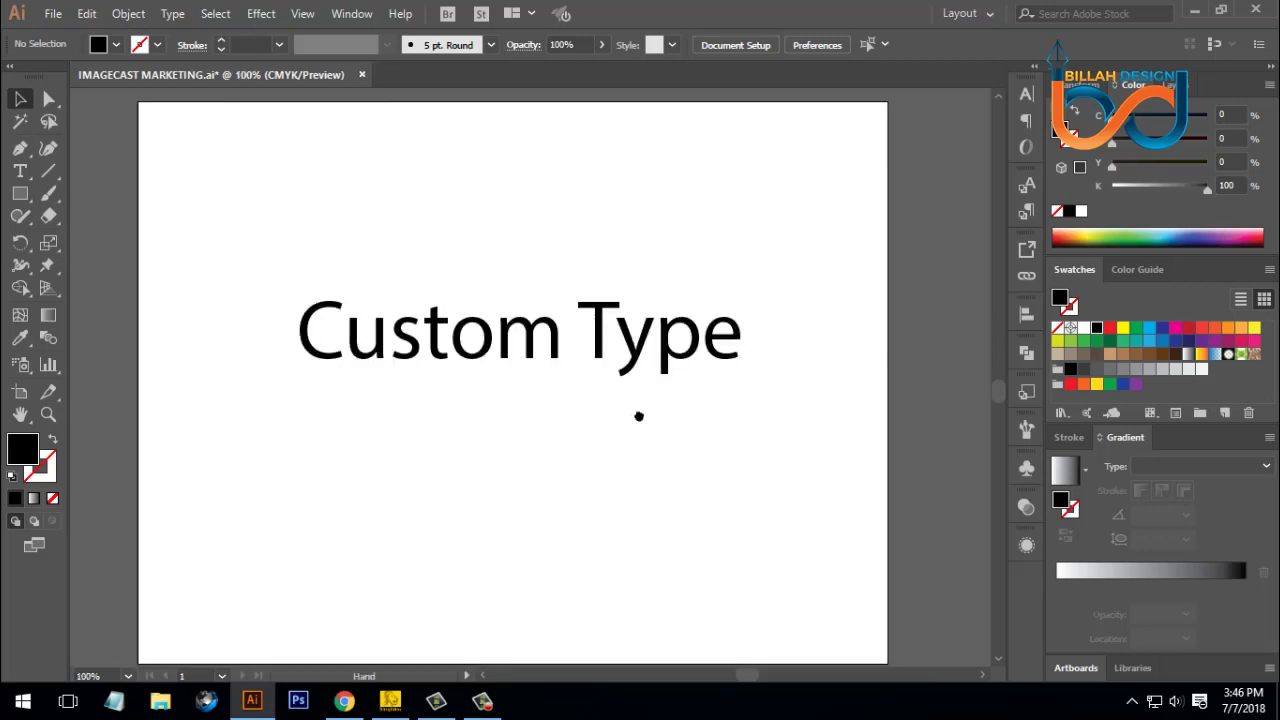
pyautogui.click(634, 366)
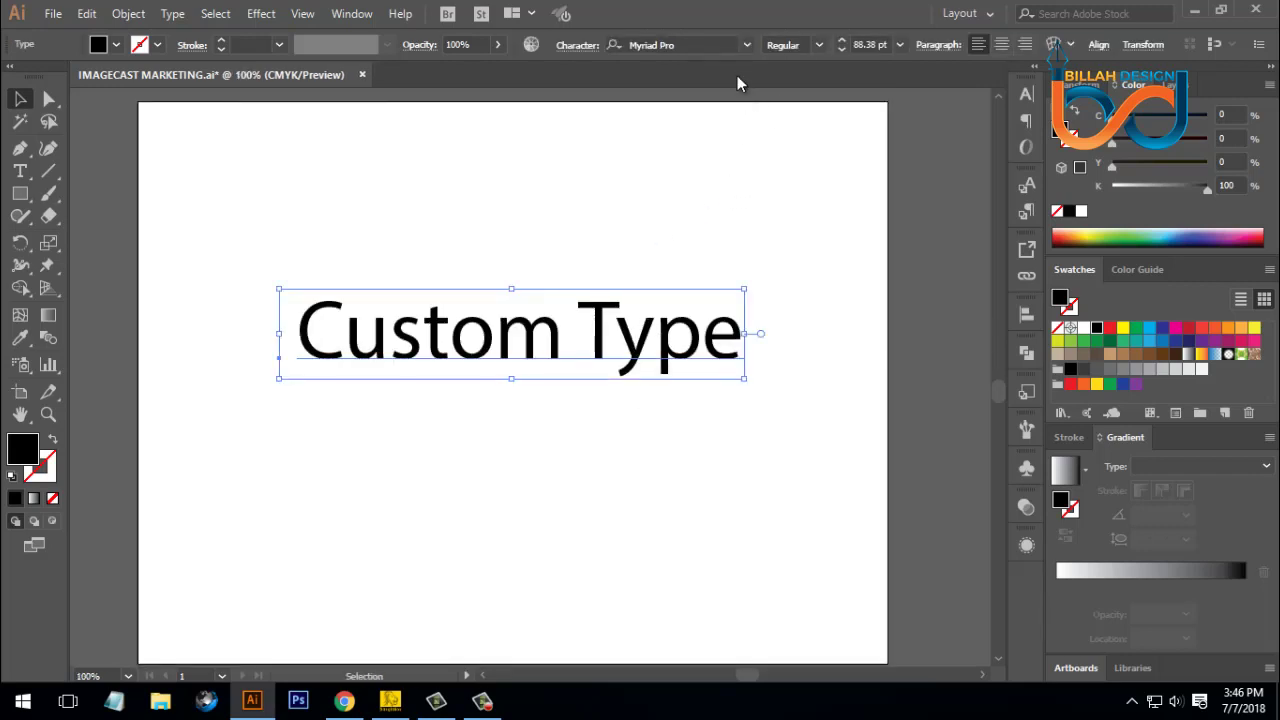
# - Apply the Brotherina script font to the 'Custom Type' text
pyautogui.click(746, 50)
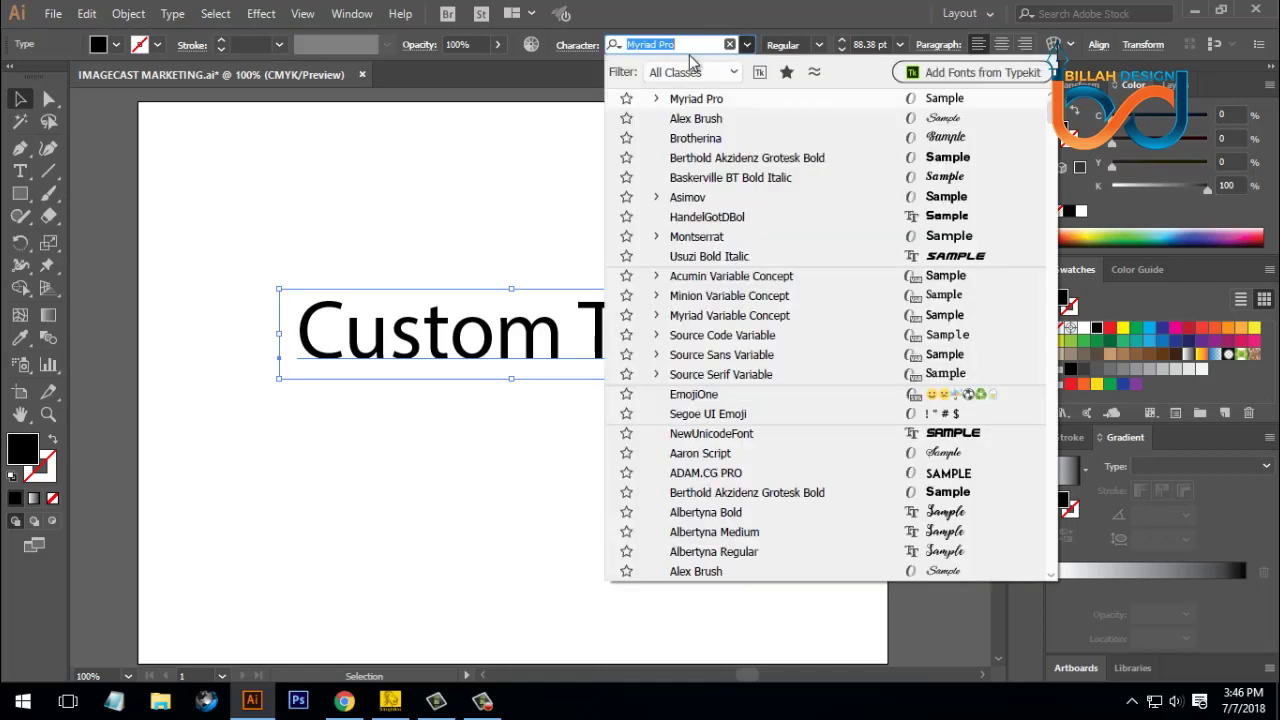
pyautogui.click(695, 140)
pyautogui.click(751, 451)
# - Nudge the lettering slightly left and down and recentre the artboard view
pyautogui.moveTo(694, 364)
pyautogui.mouseDown()
pyautogui.moveTo(676, 370)
pyautogui.moveTo(687, 384)
pyautogui.mouseUp()
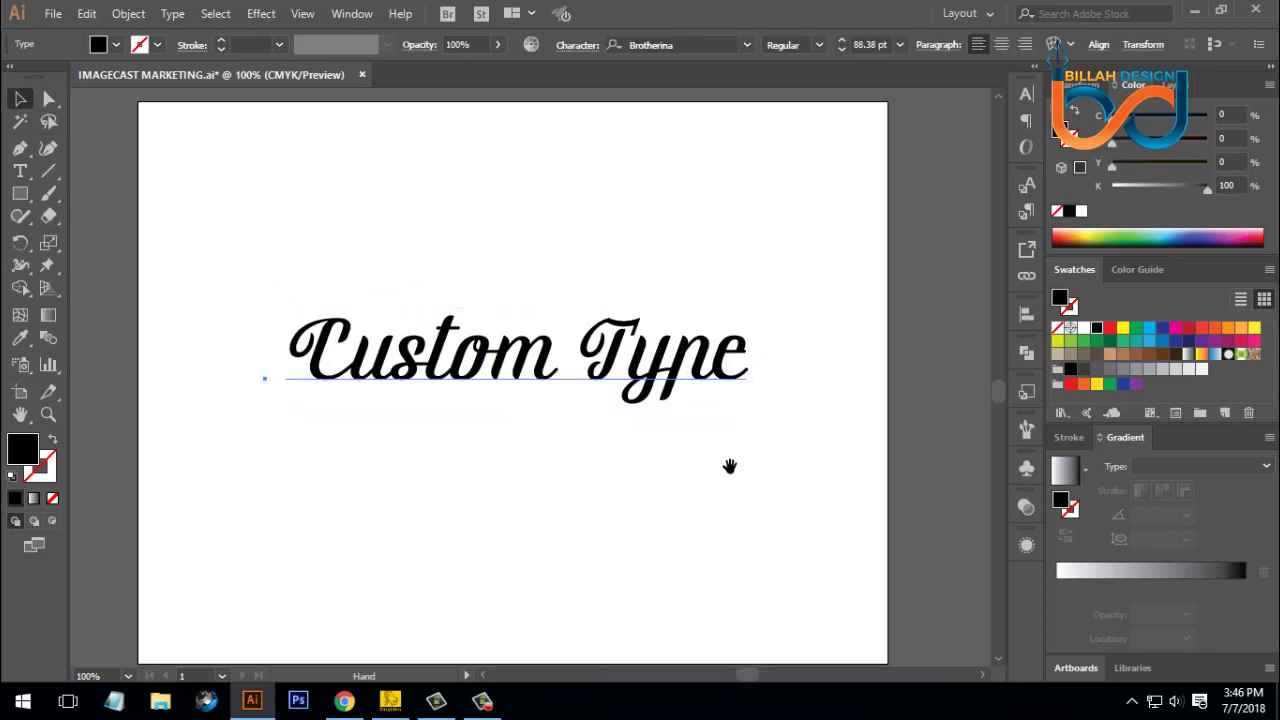
pyautogui.scroll(-2, 726, 445)
pyautogui.hotkey('ctrl', '-')
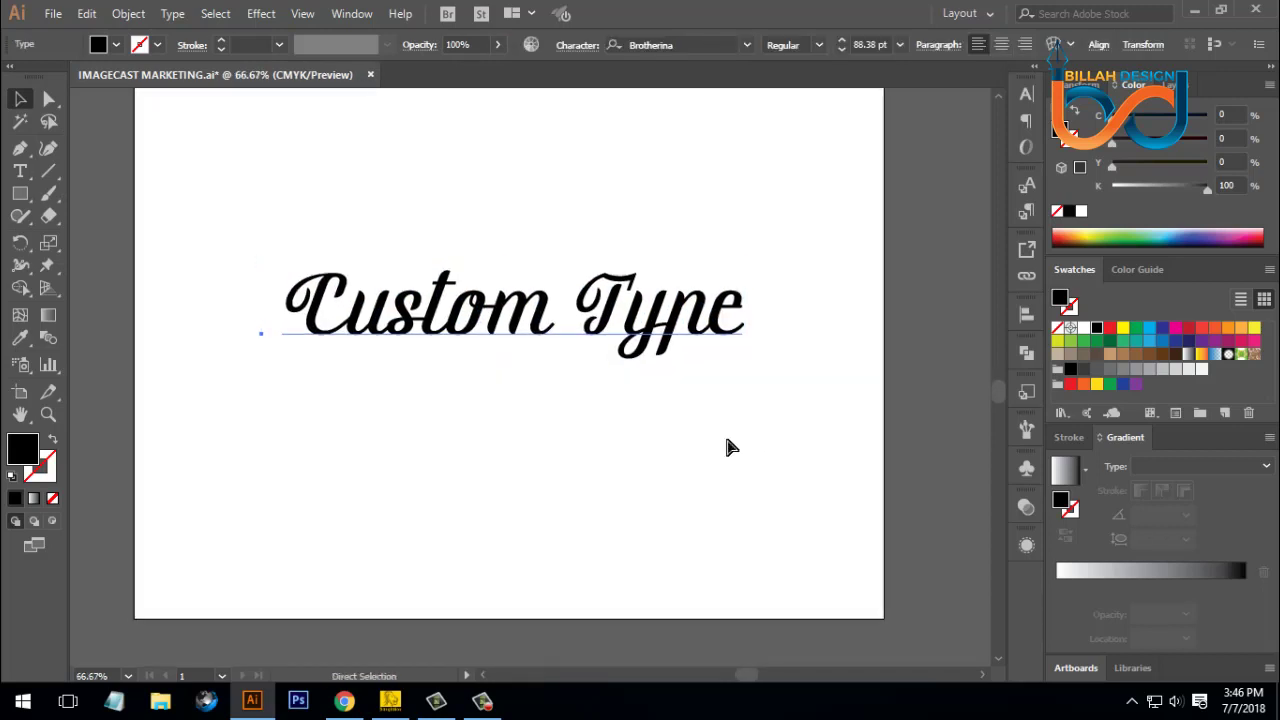
pyautogui.hotkey('ctrl', '=')
pyautogui.moveTo(754, 457); pyautogui.dragTo(745, 420)
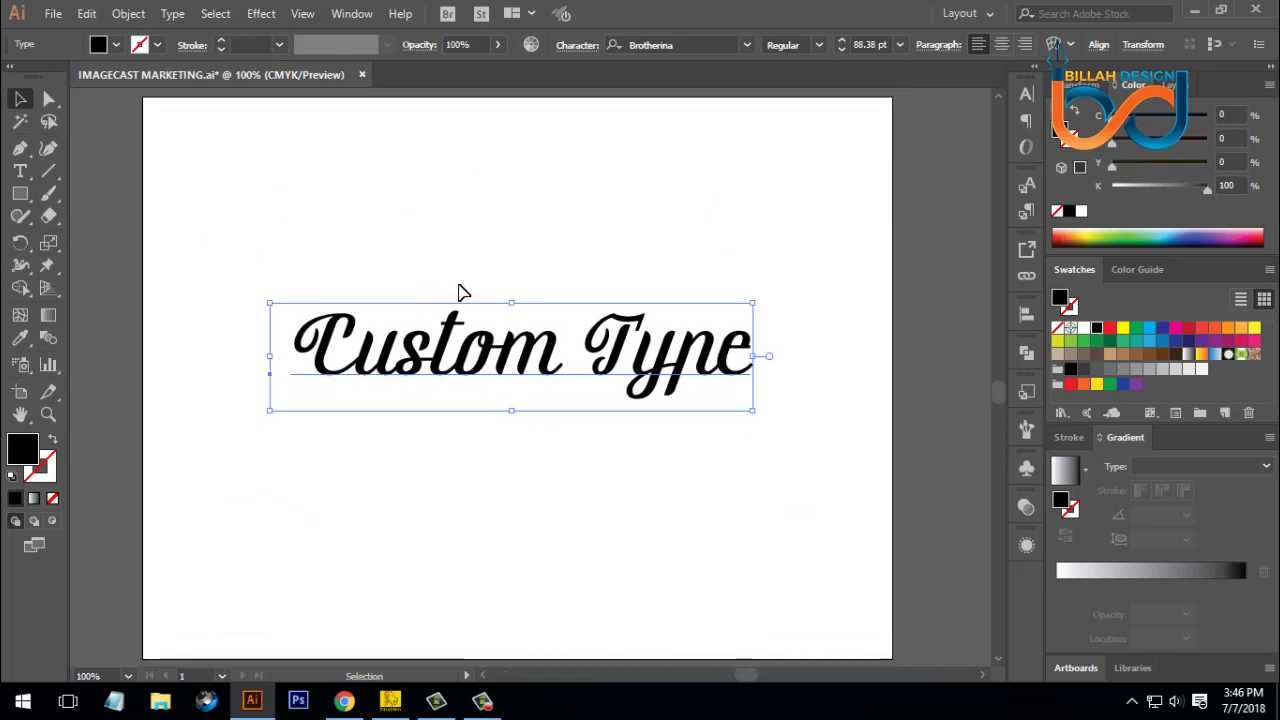
pyautogui.click(20, 171)
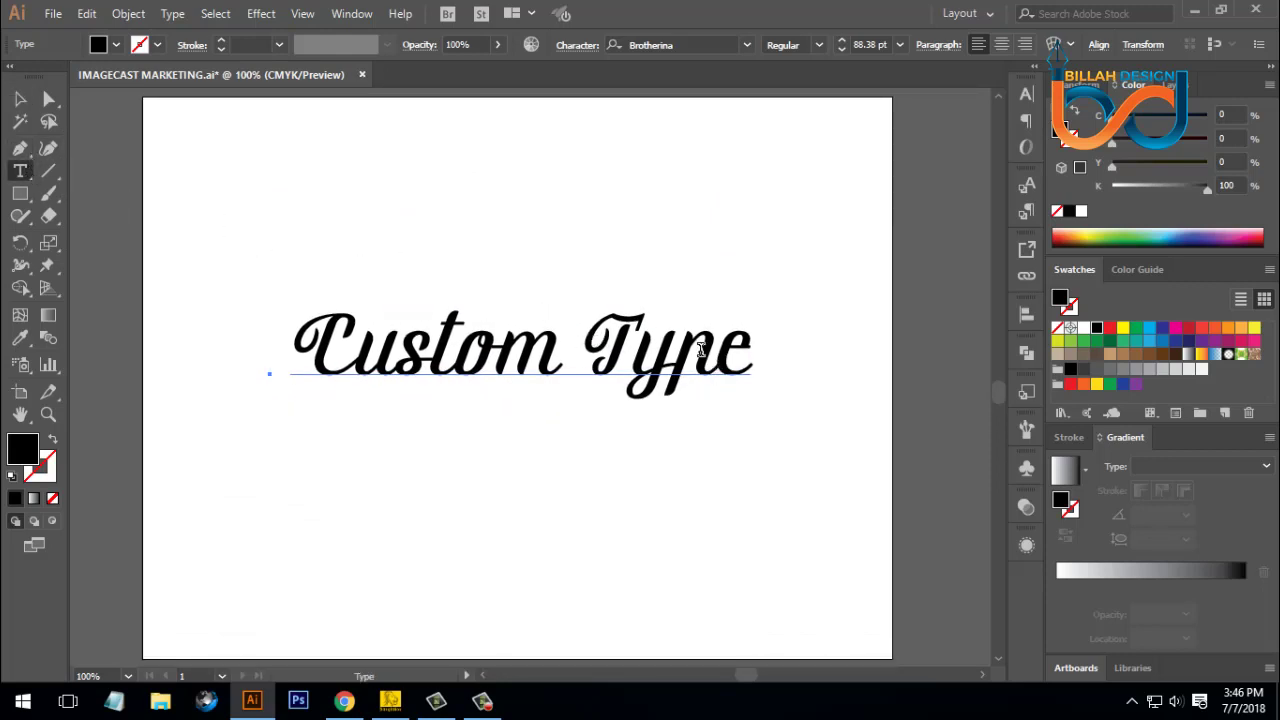
pyautogui.moveTo(718, 346); pyautogui.dragTo(752, 346)
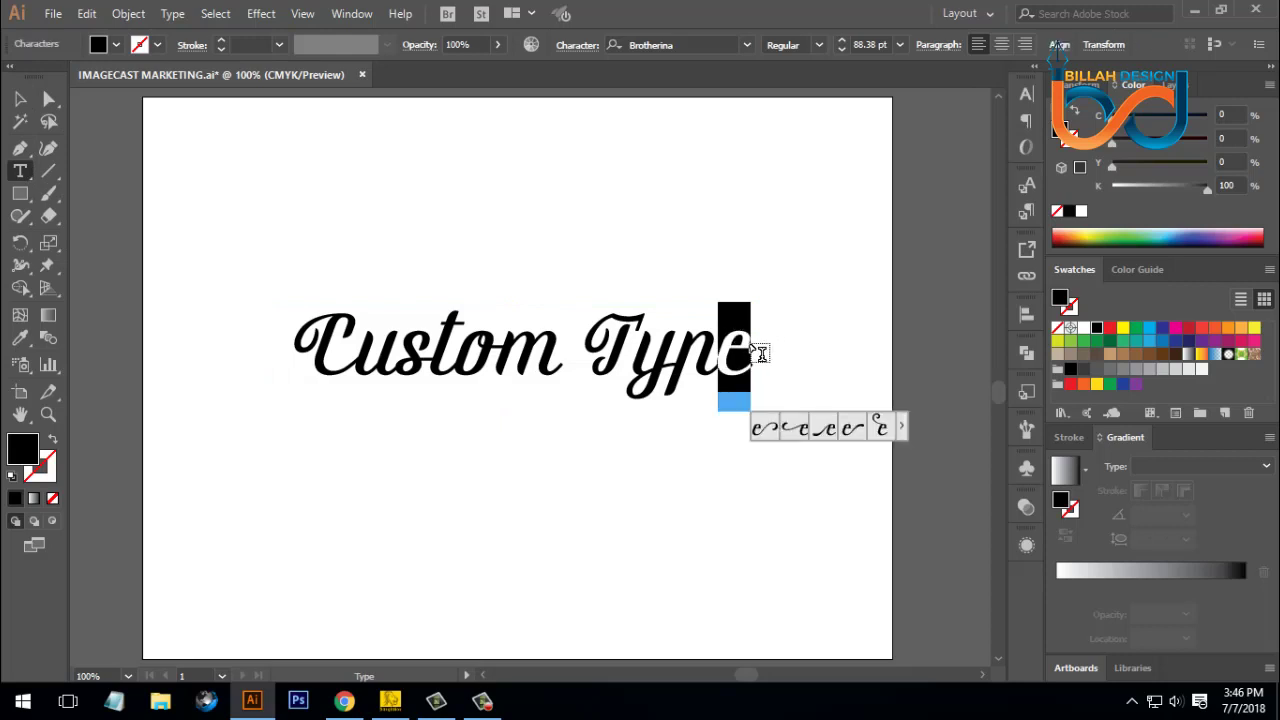
pyautogui.click(765, 428)
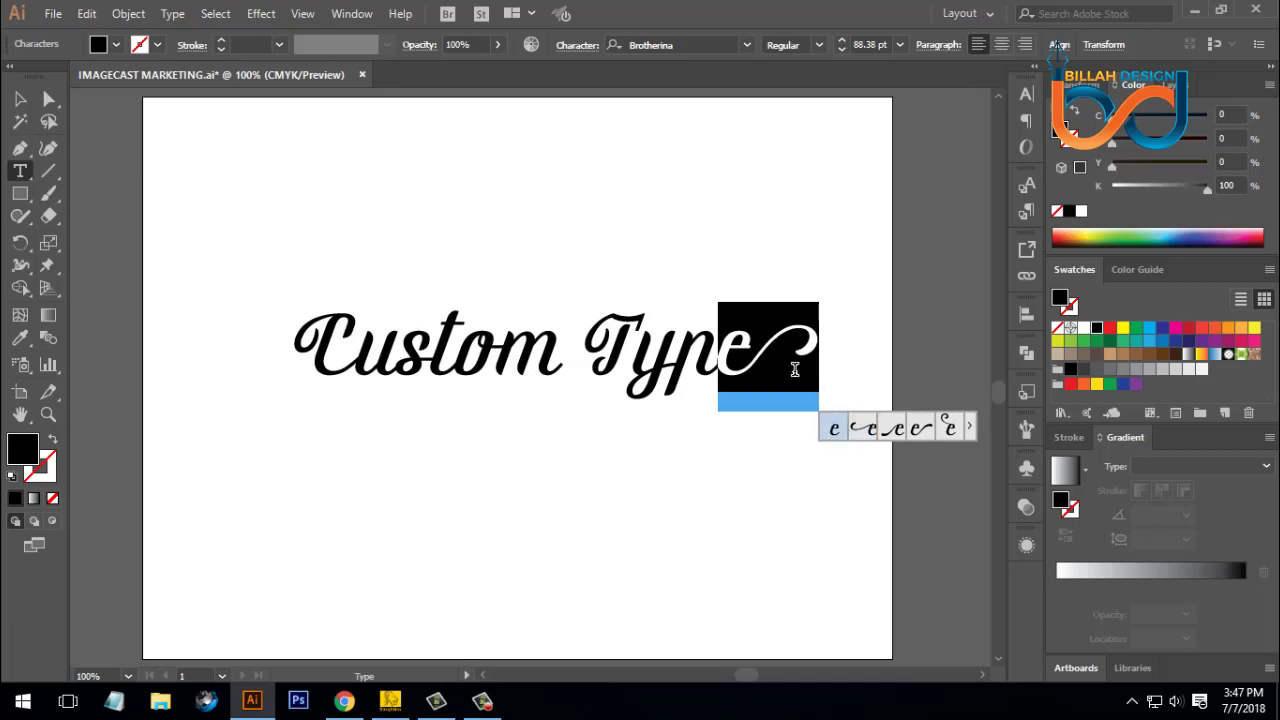
pyautogui.click(834, 428)
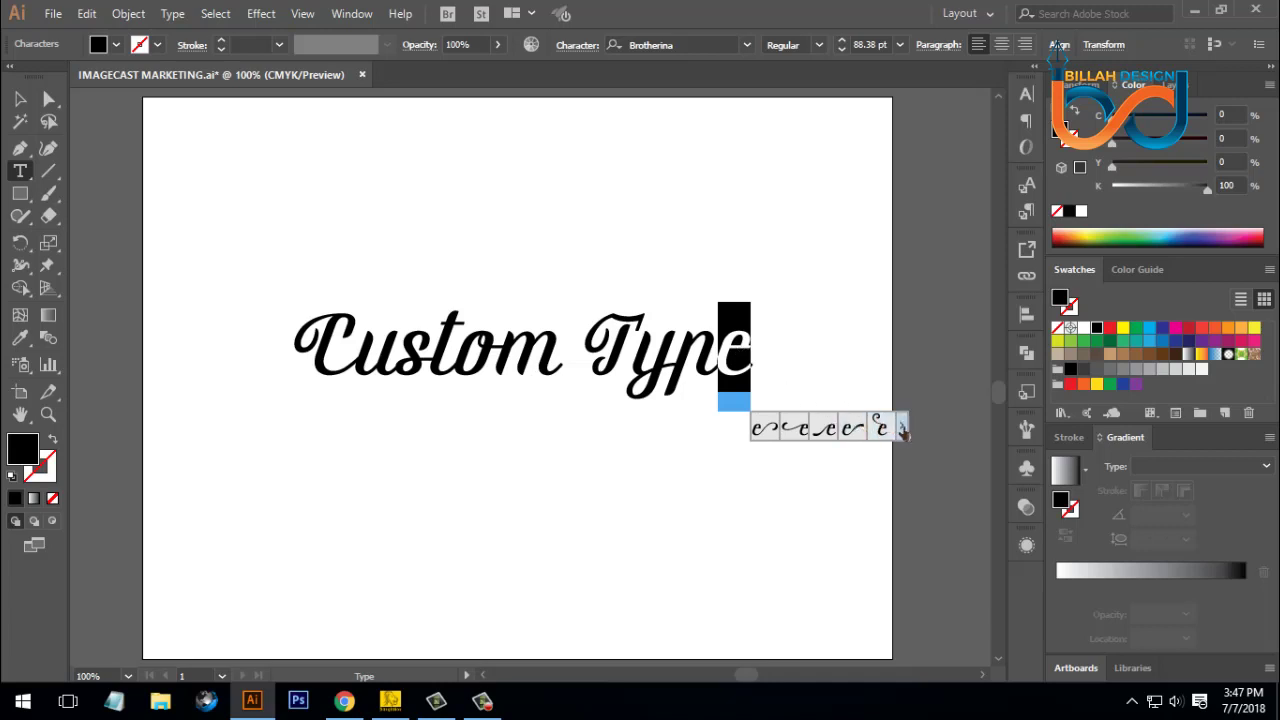
# - Replace the final 'e' of 'Type' with its long-swash alternate from the Glyphs panel
pyautogui.click(903, 429)
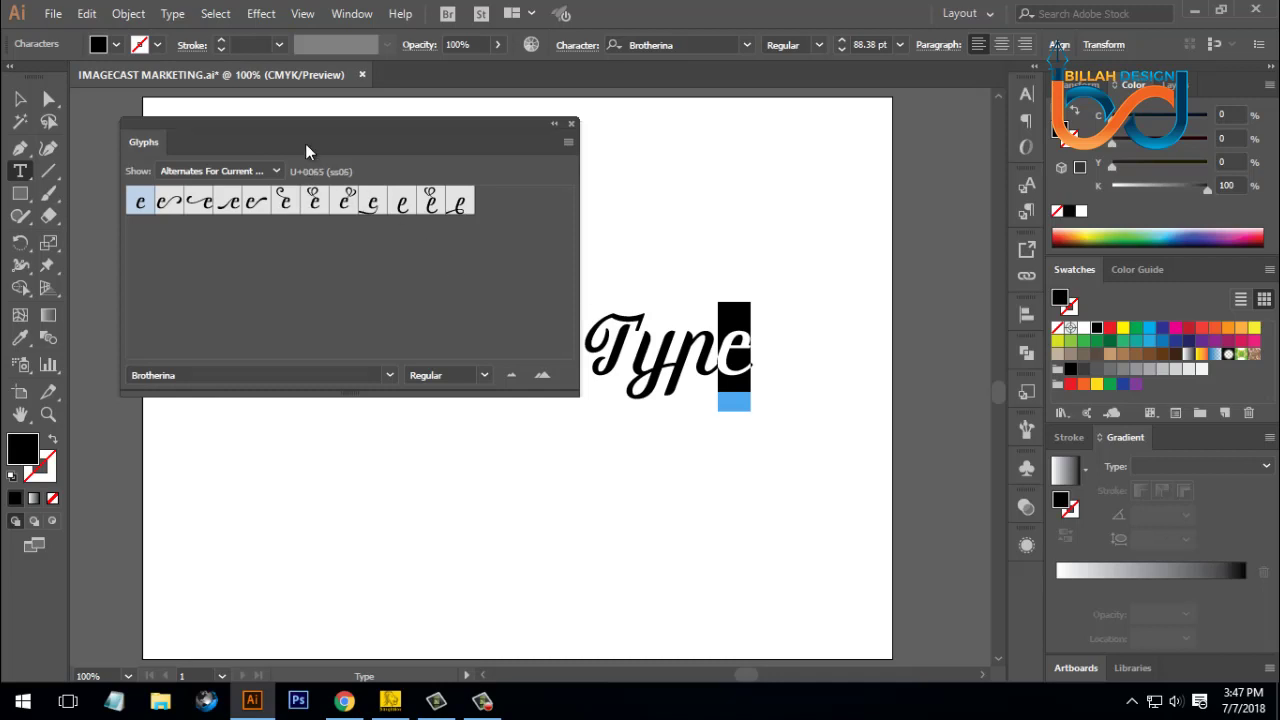
pyautogui.moveTo(302, 130)
pyautogui.mouseDown()
pyautogui.moveTo(334, 134)
pyautogui.moveTo(313, 131)
pyautogui.mouseUp()
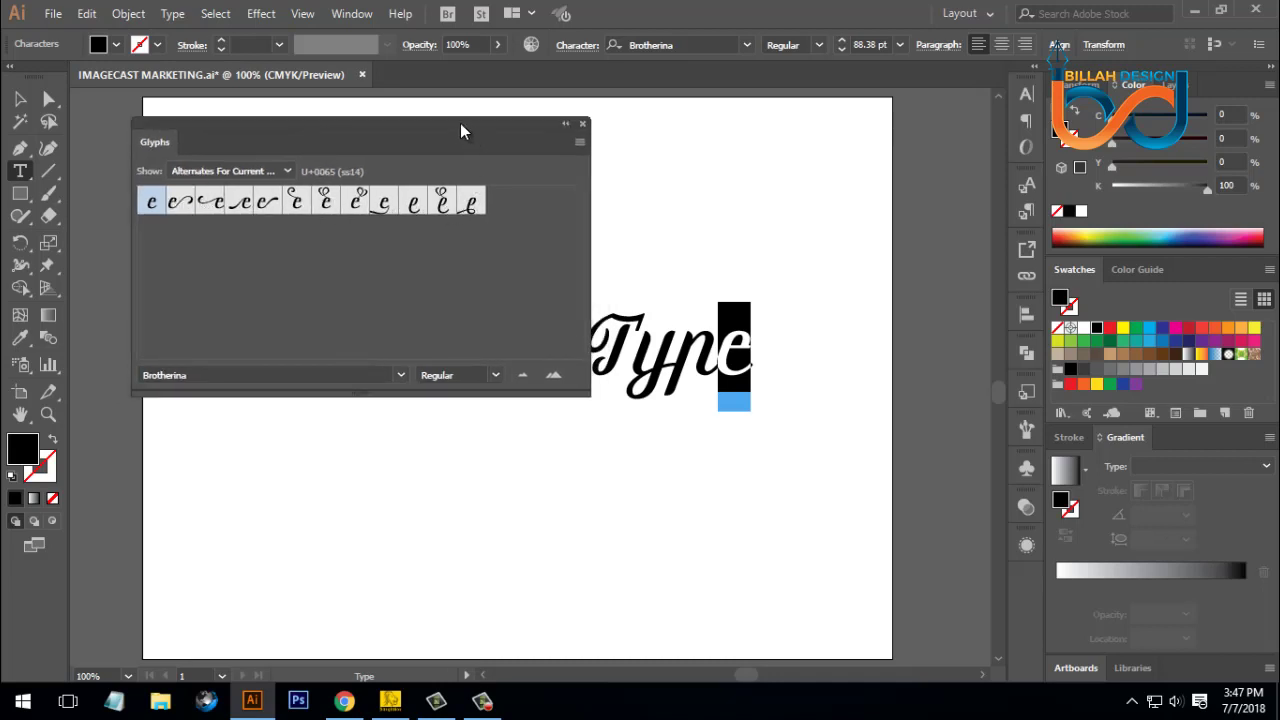
pyautogui.moveTo(460, 123); pyautogui.dragTo(442, 119)
pyautogui.moveTo(752, 340)
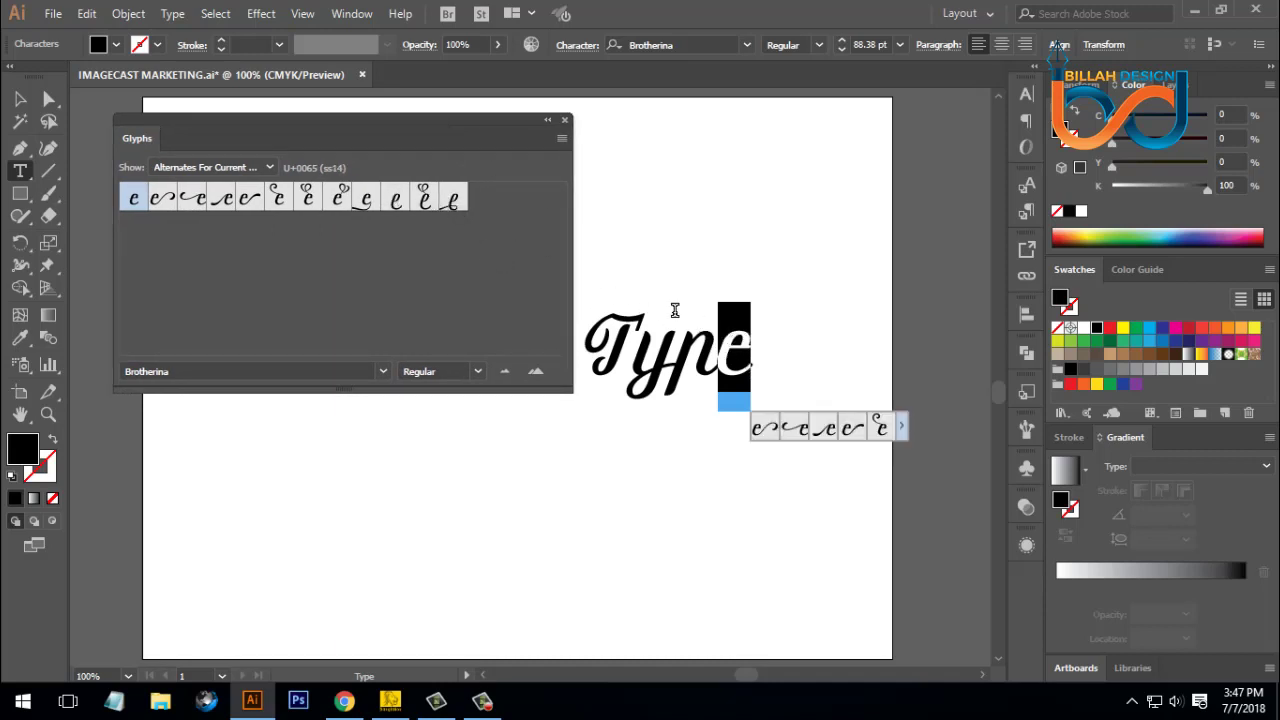
pyautogui.doubleClick(430, 200)
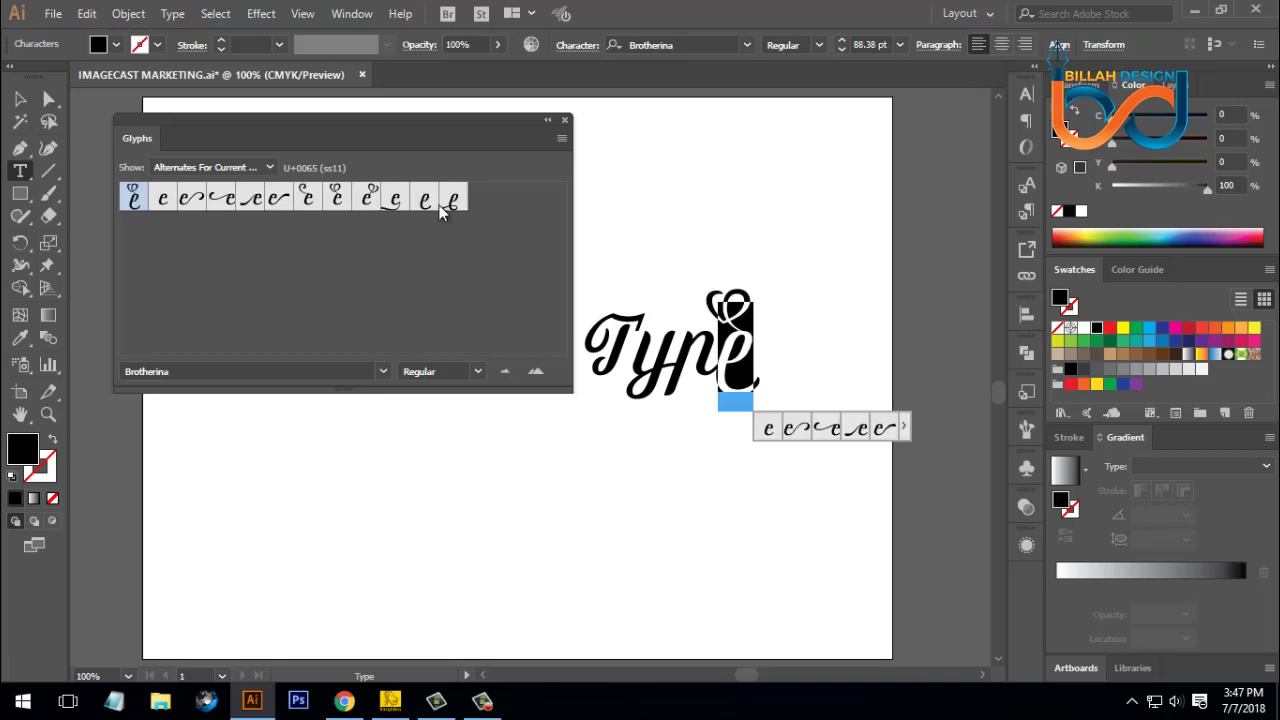
pyautogui.moveTo(740, 379)
pyautogui.click(798, 430)
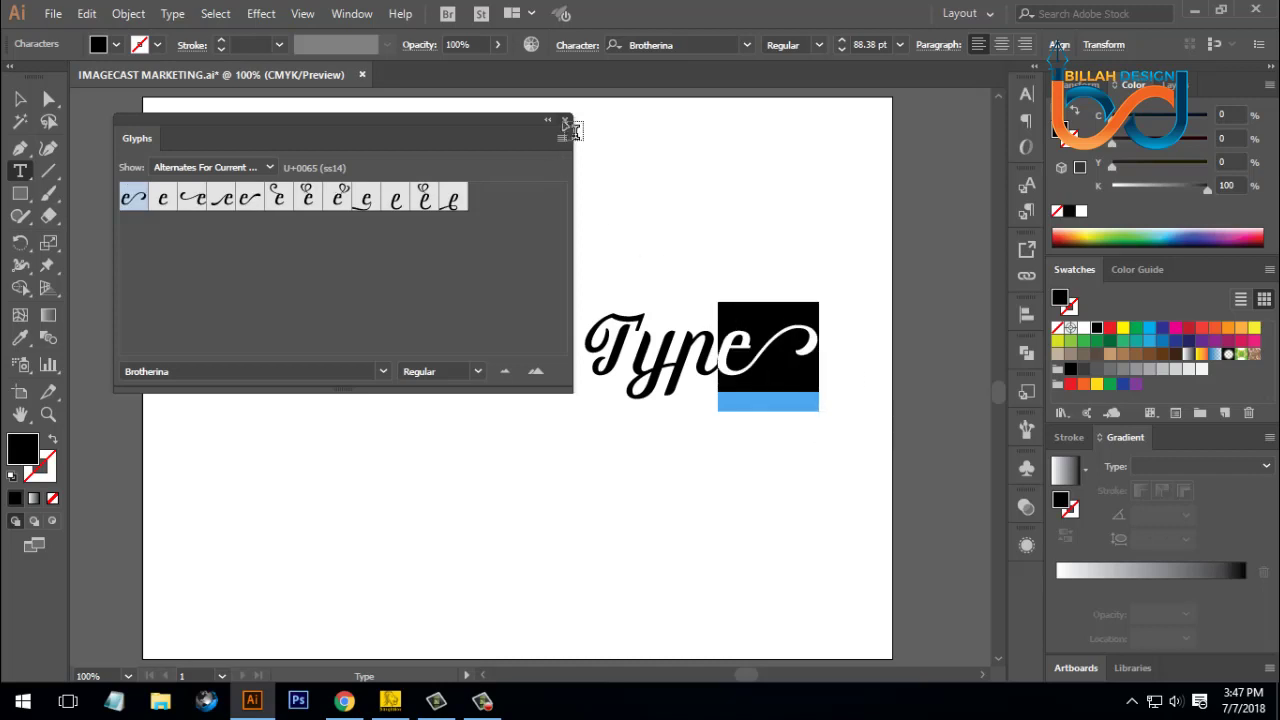
pyautogui.click(565, 122)
# - Nudge the whole lettering about 4 px lower
pyautogui.click(21, 101)
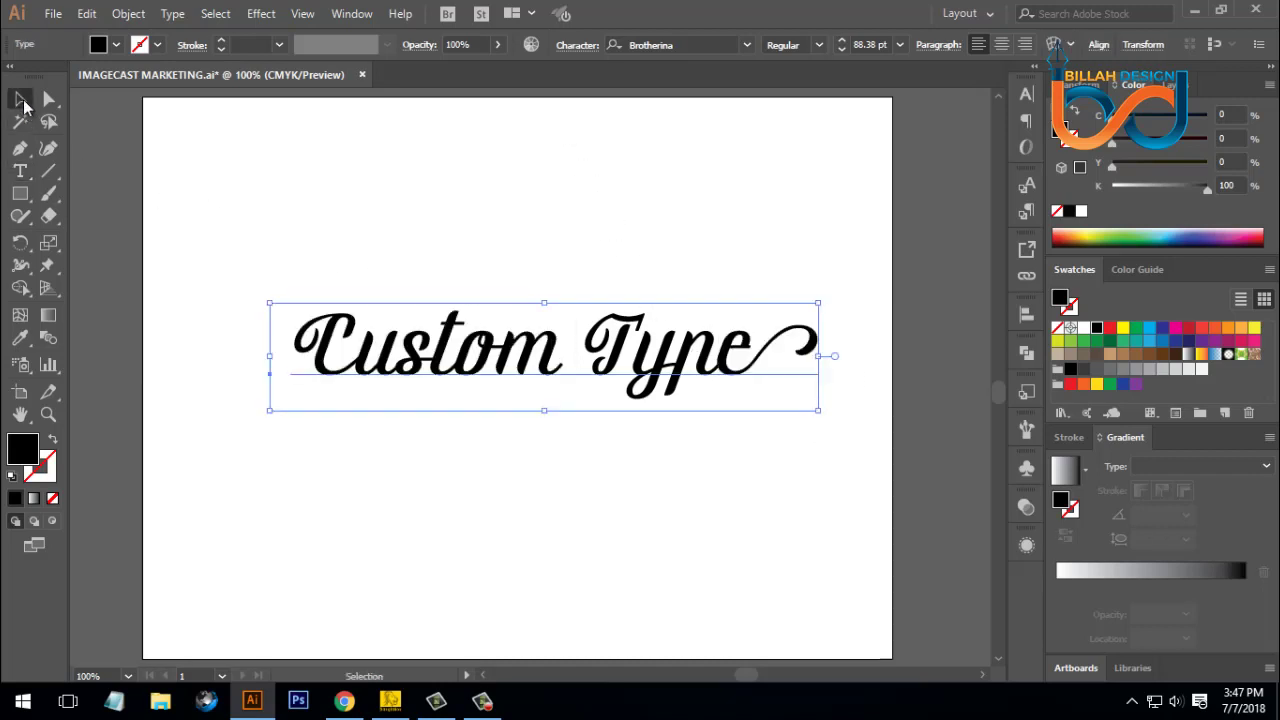
pyautogui.click(690, 512)
pyautogui.moveTo(676, 348); pyautogui.dragTo(676, 352)
# - Select the 'u' in Custom and look in the Type menu for its glyphs
pyautogui.click(20, 171)
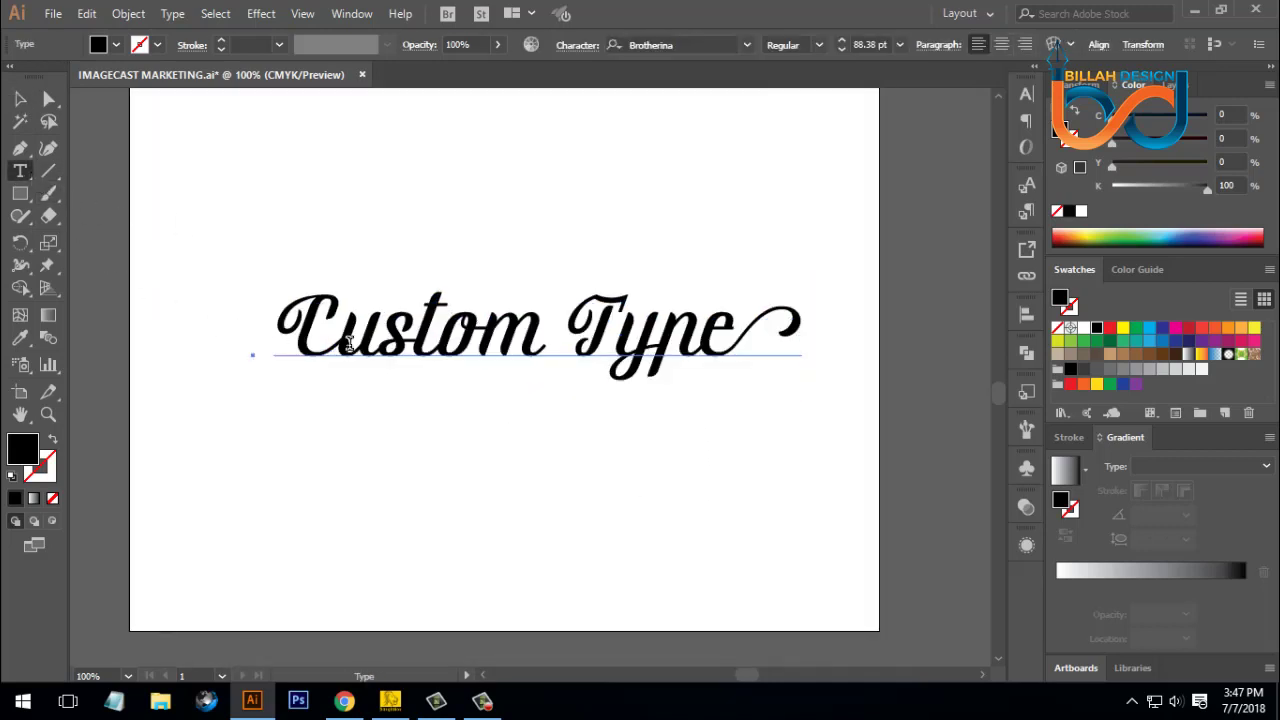
pyautogui.moveTo(350, 342); pyautogui.dragTo(381, 345)
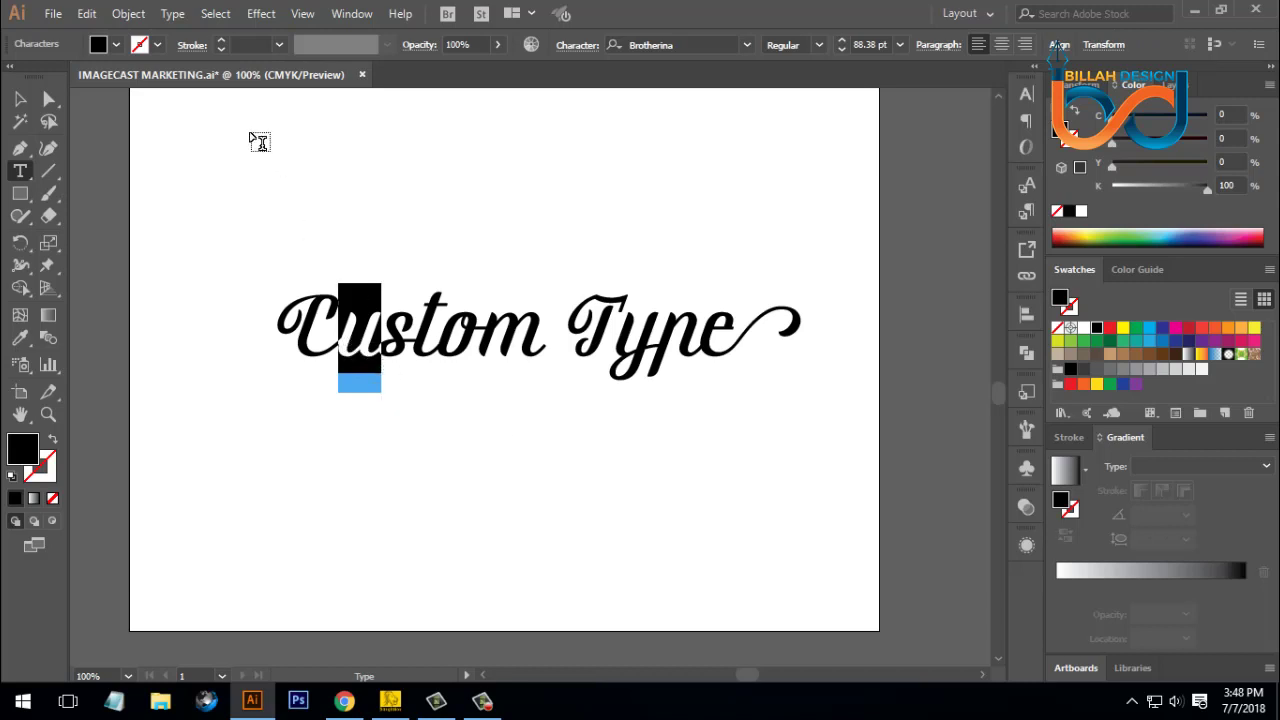
pyautogui.click(185, 15)
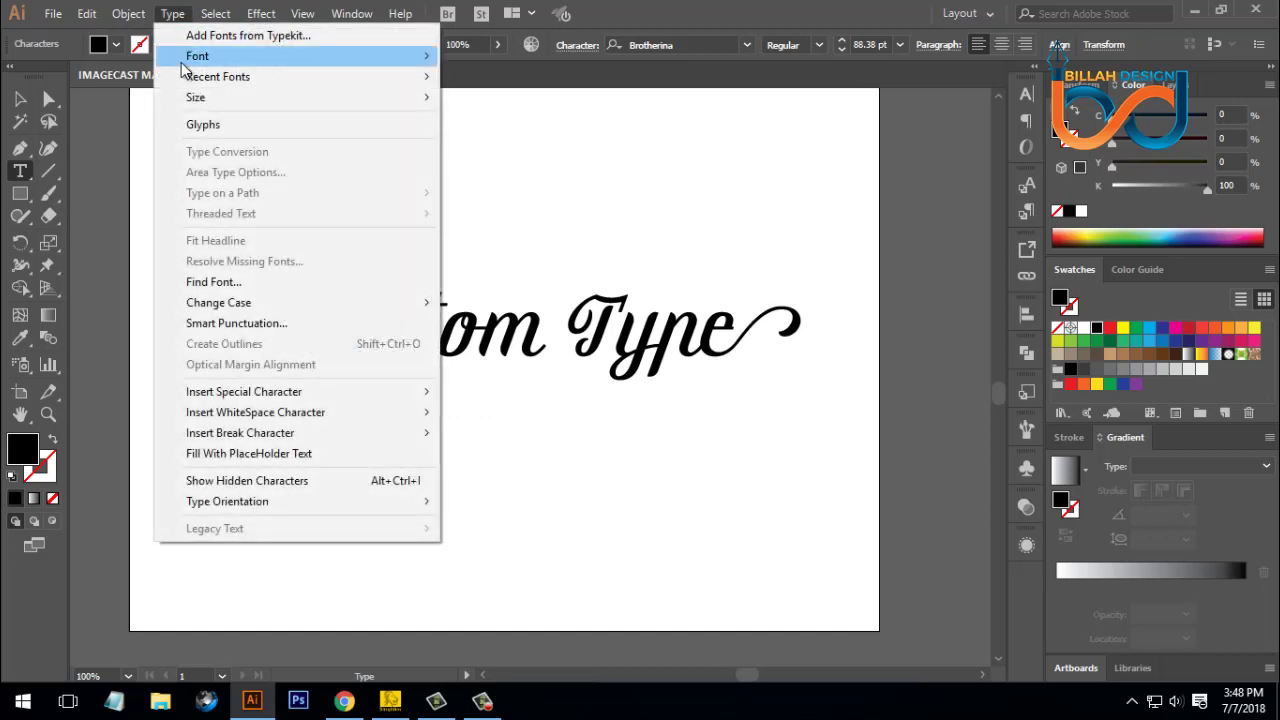
pyautogui.click(205, 125)
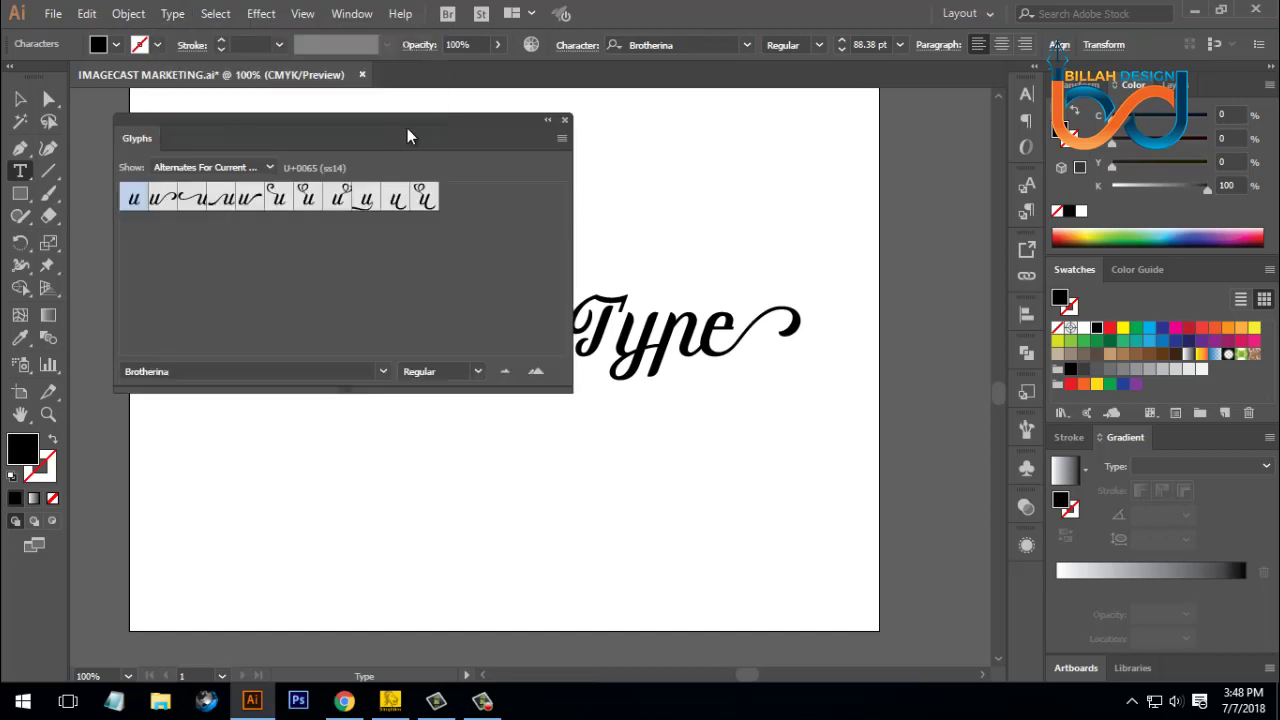
pyautogui.moveTo(407, 130); pyautogui.dragTo(788, 138)
pyautogui.click(630, 156)
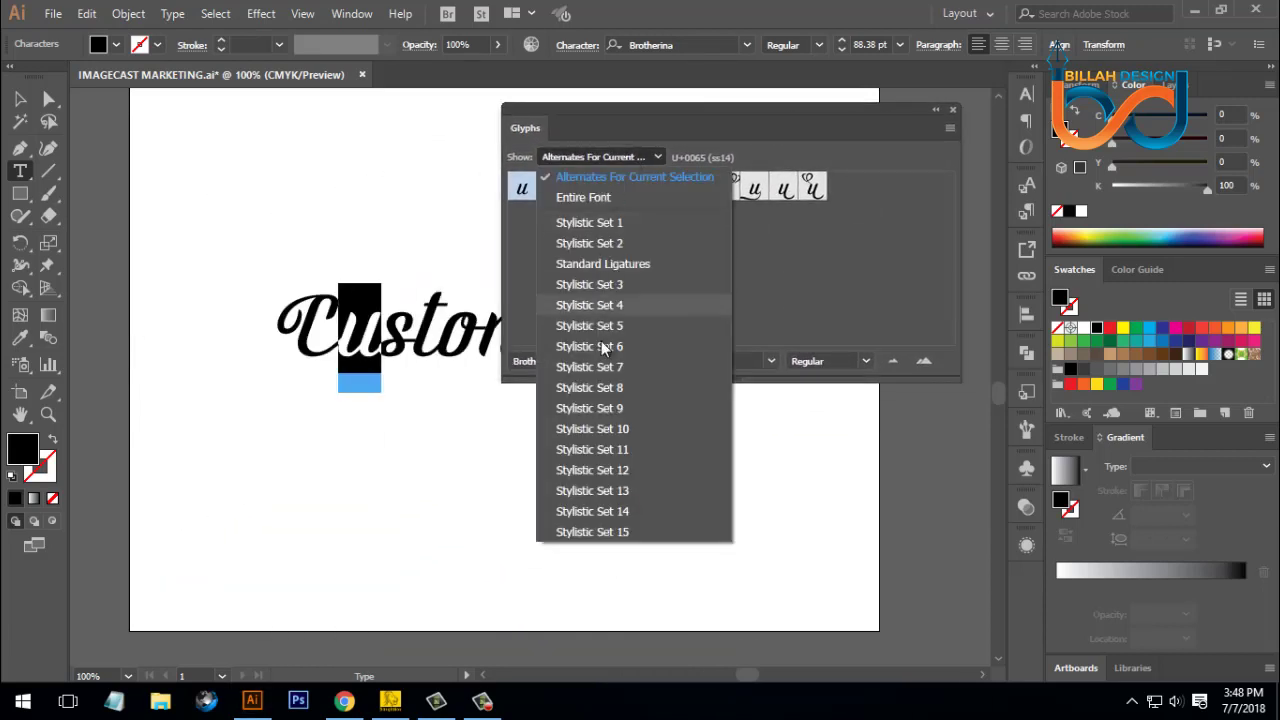
pyautogui.click(627, 284)
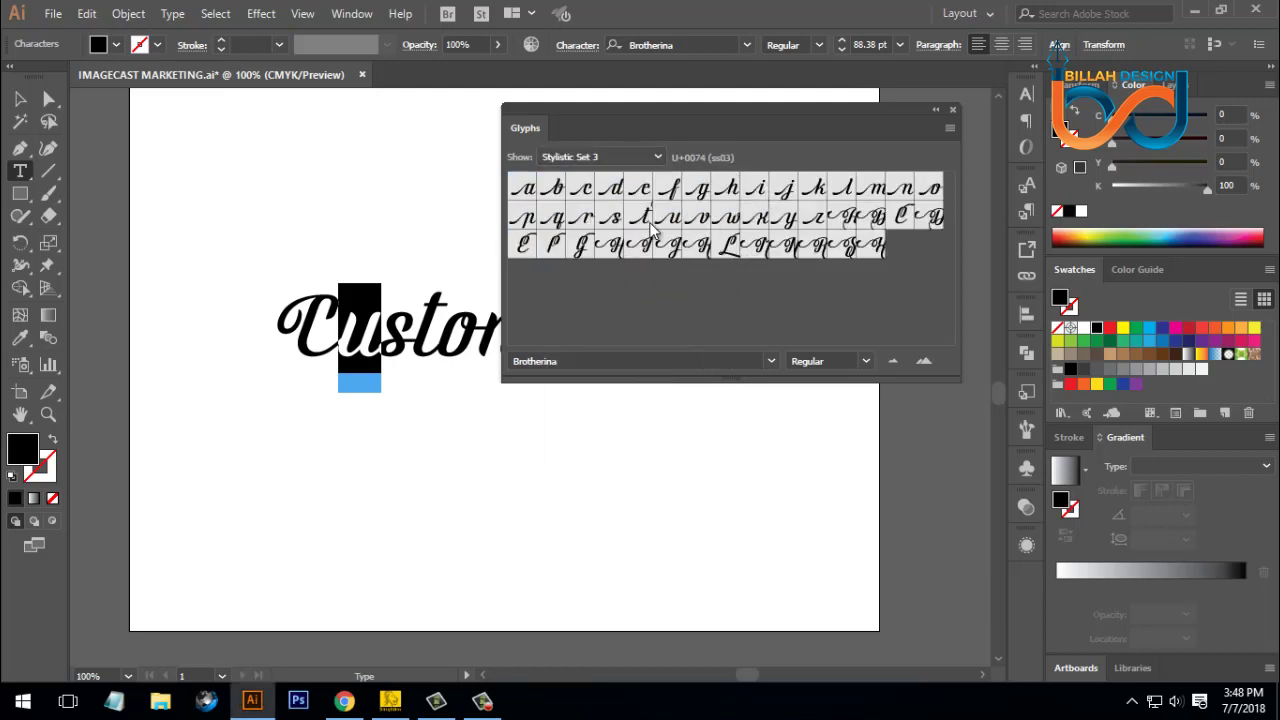
pyautogui.moveTo(378, 338)
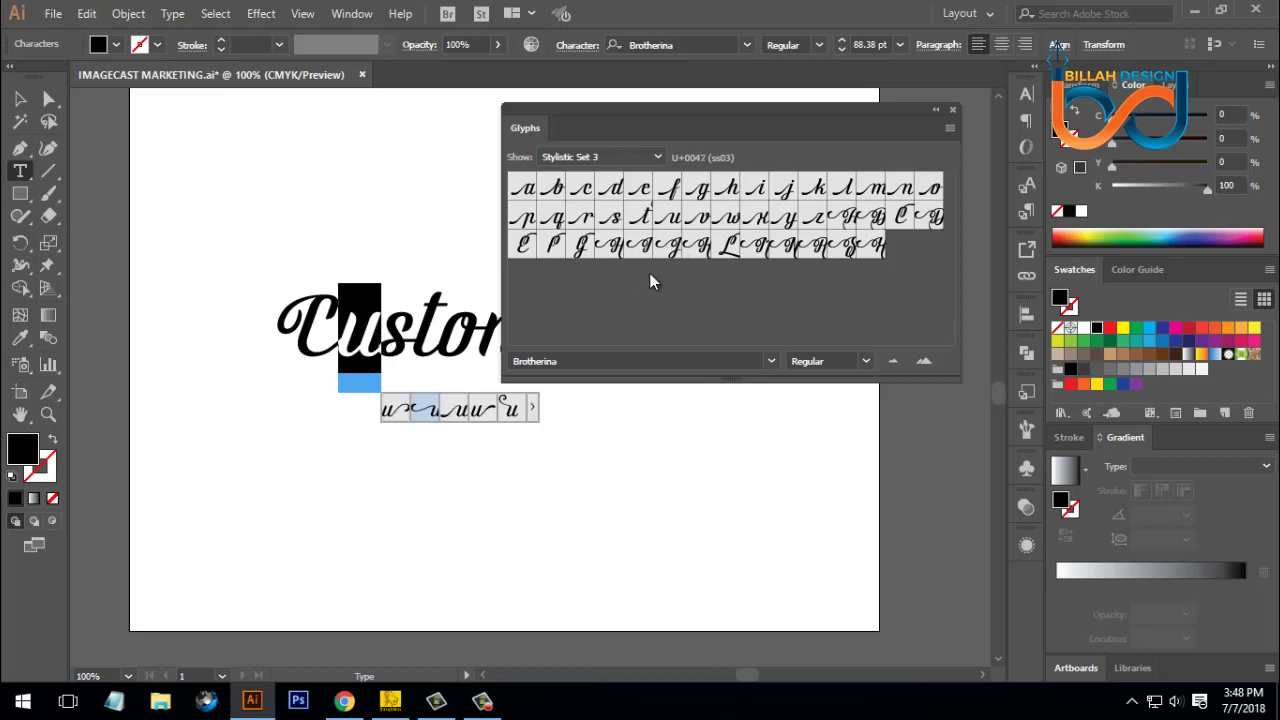
pyautogui.doubleClick(672, 225)
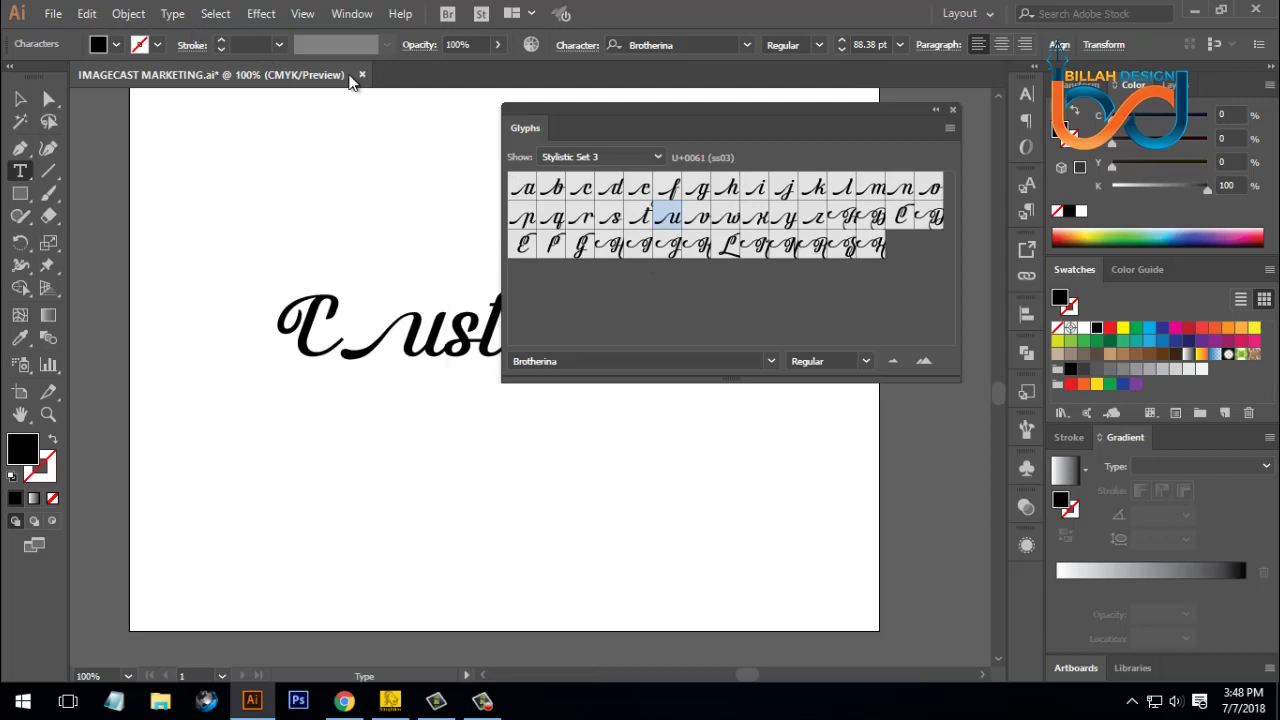
pyautogui.click(953, 110)
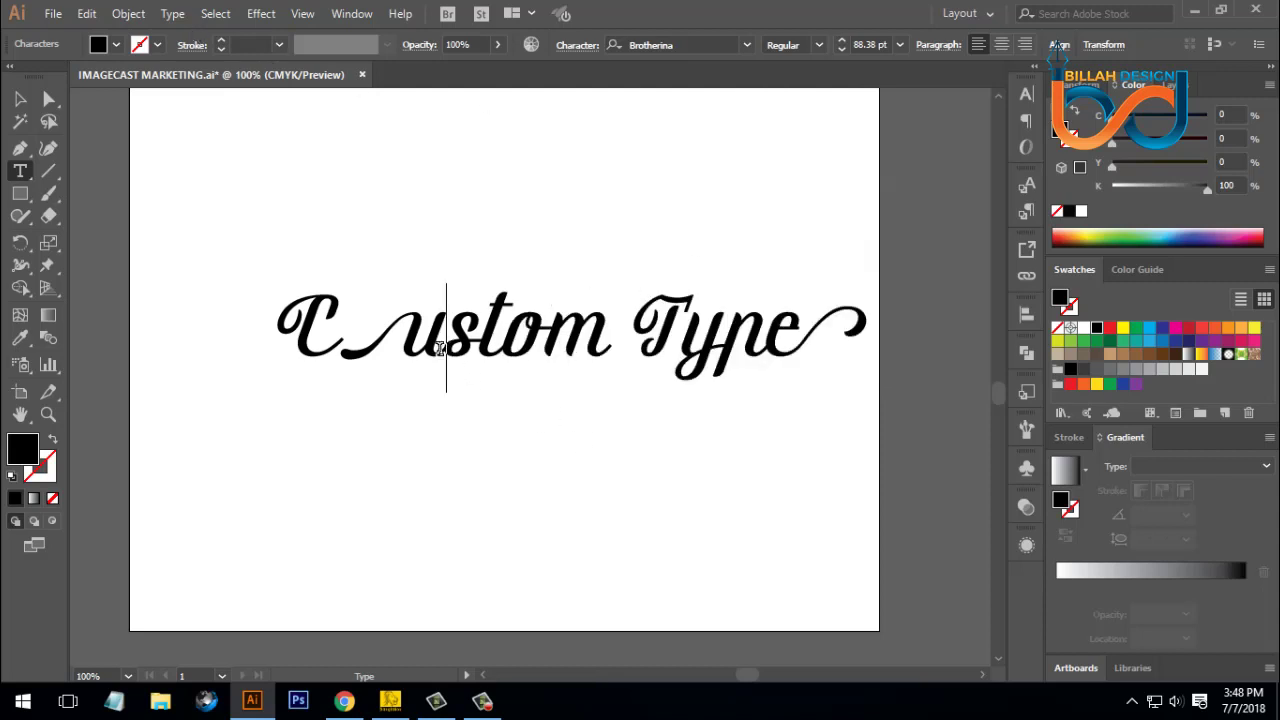
# - Undo the swash 'u' and swap the final 'e' back to its plain alternate
pyautogui.hotkey('ctrl', 'z')
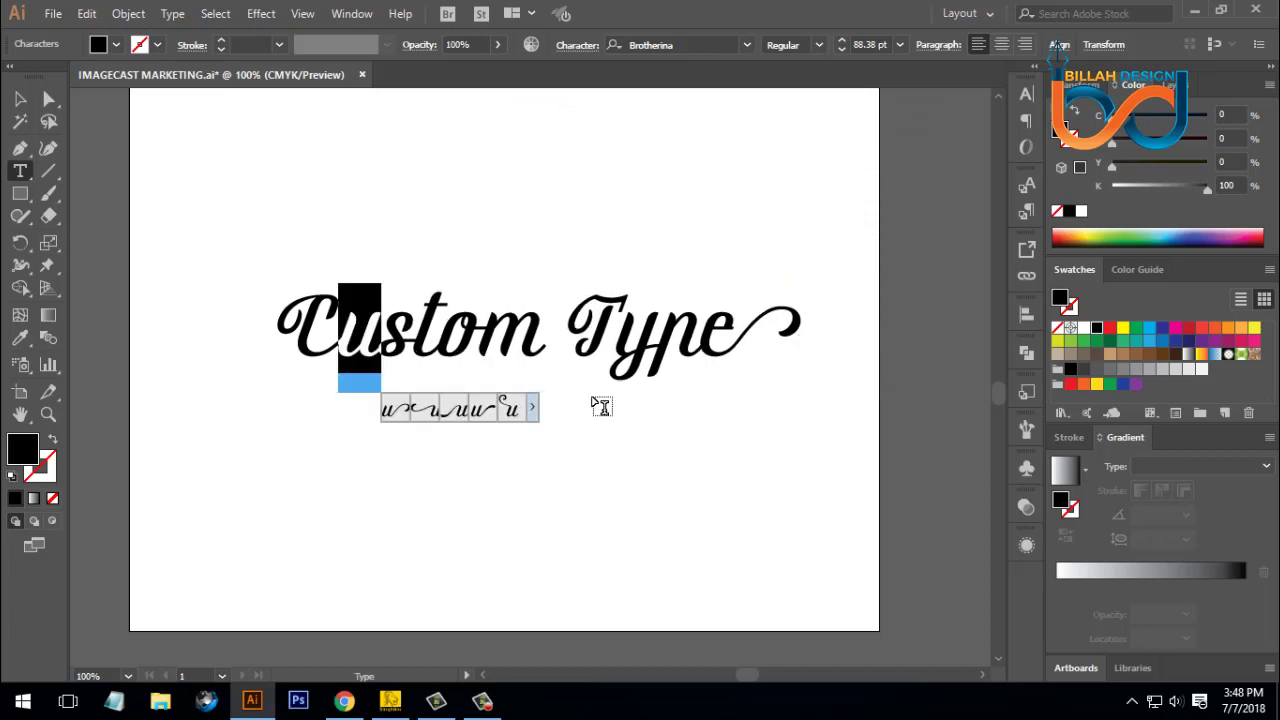
pyautogui.moveTo(705, 344); pyautogui.dragTo(775, 350)
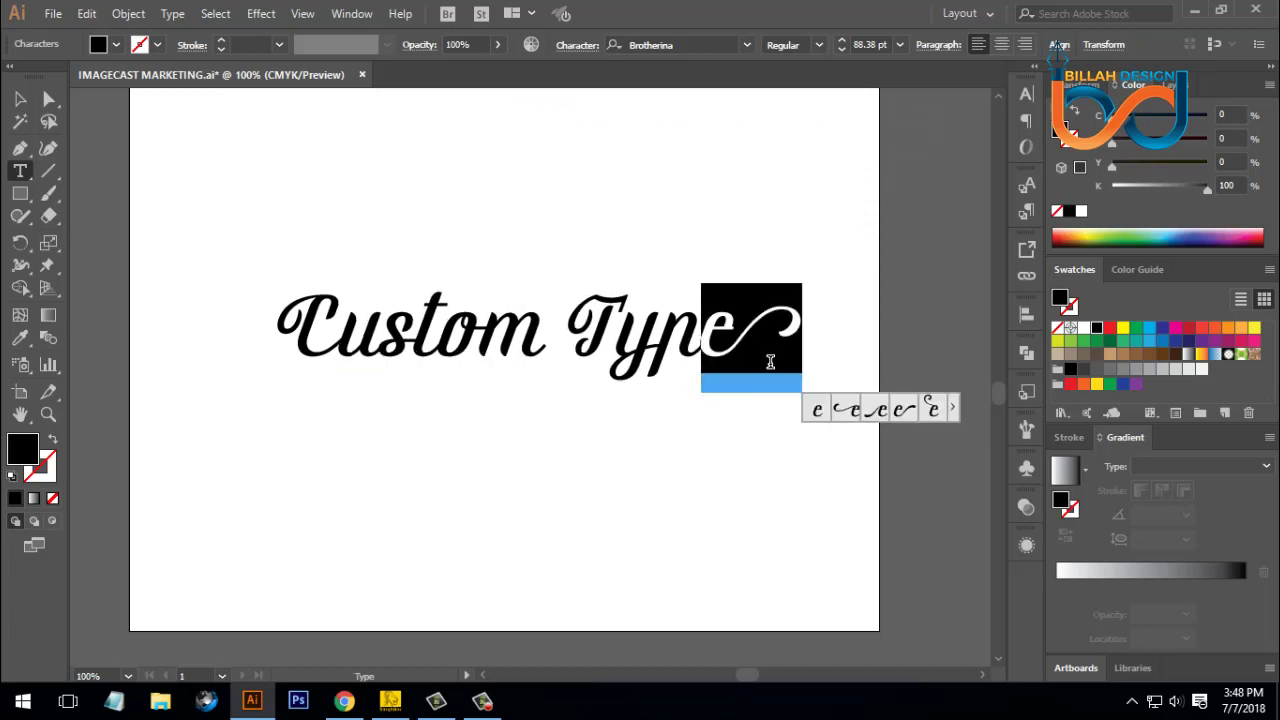
pyautogui.click(818, 411)
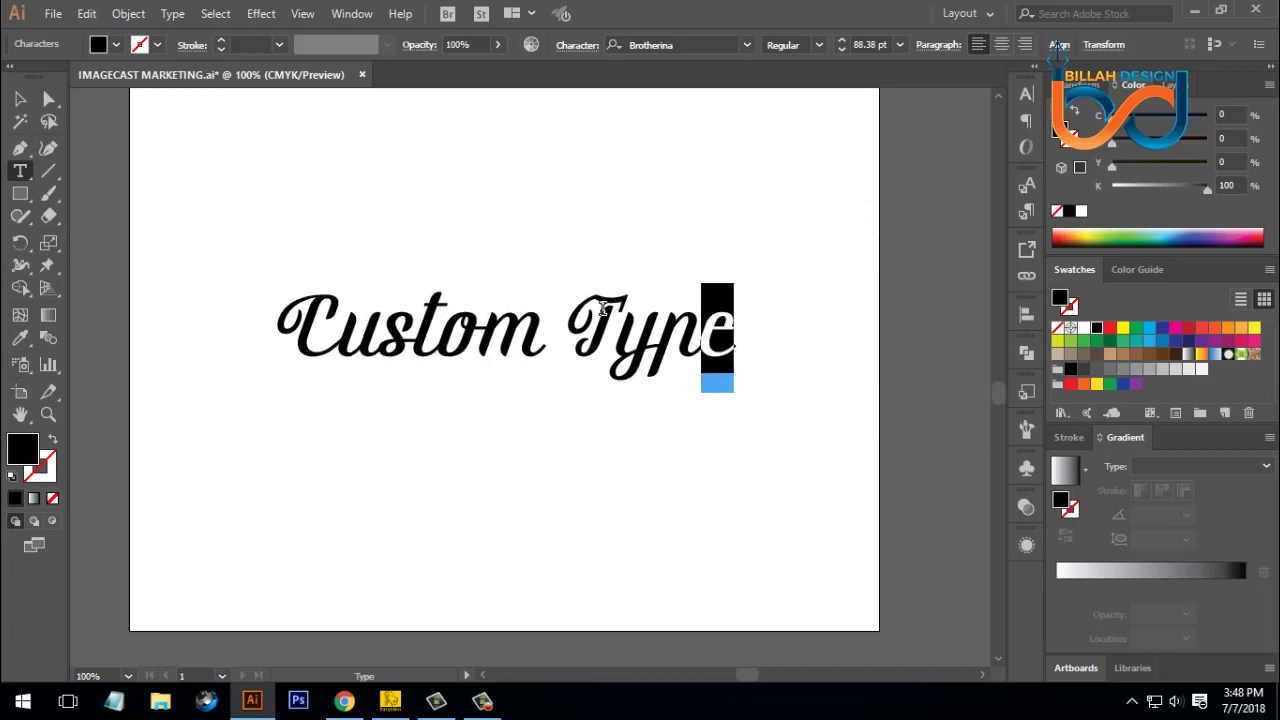
# - Alt-drag a duplicate of 'Custom Type' about 144 px above the original
pyautogui.click(20, 99)
pyautogui.click(614, 480)
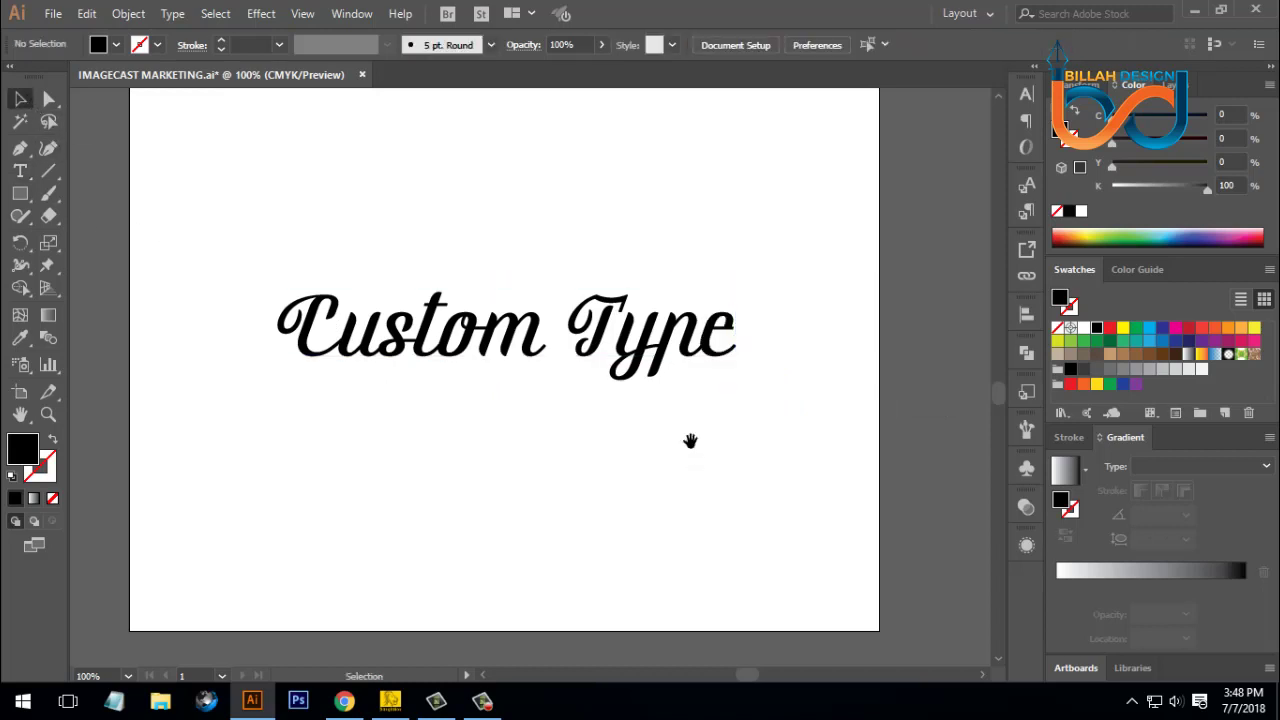
pyautogui.moveTo(689, 440); pyautogui.dragTo(689, 457)
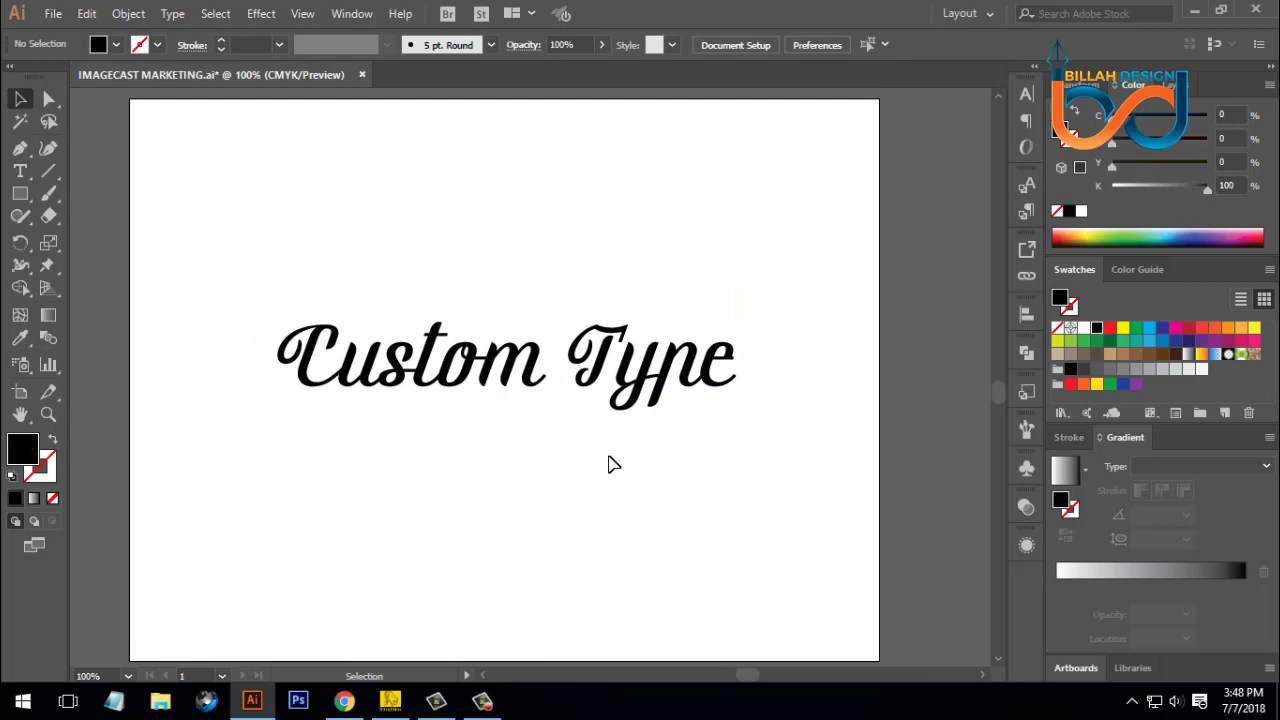
pyautogui.moveTo(645, 385); pyautogui.dragTo(703, 243)
# - Set the upper copy's font to Alex Brush from Recent Fonts
pyautogui.rightClick(677, 229)
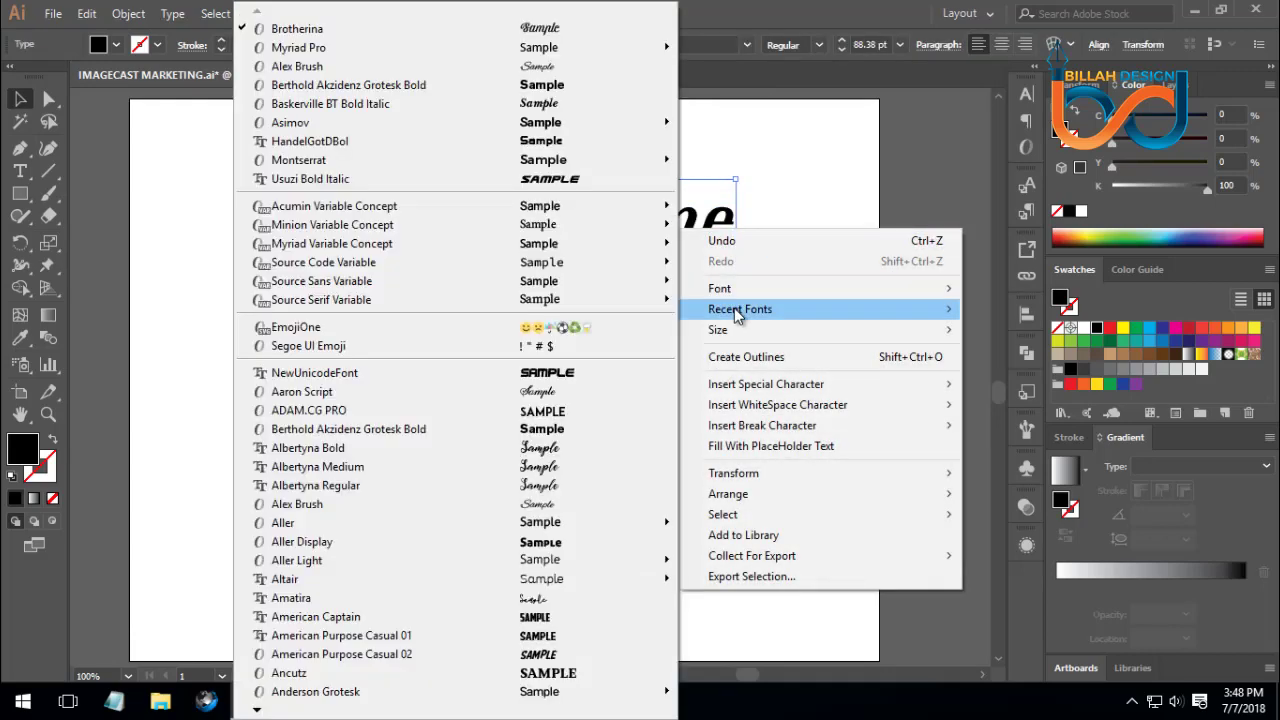
pyautogui.moveTo(738, 312)
pyautogui.click(1040, 350)
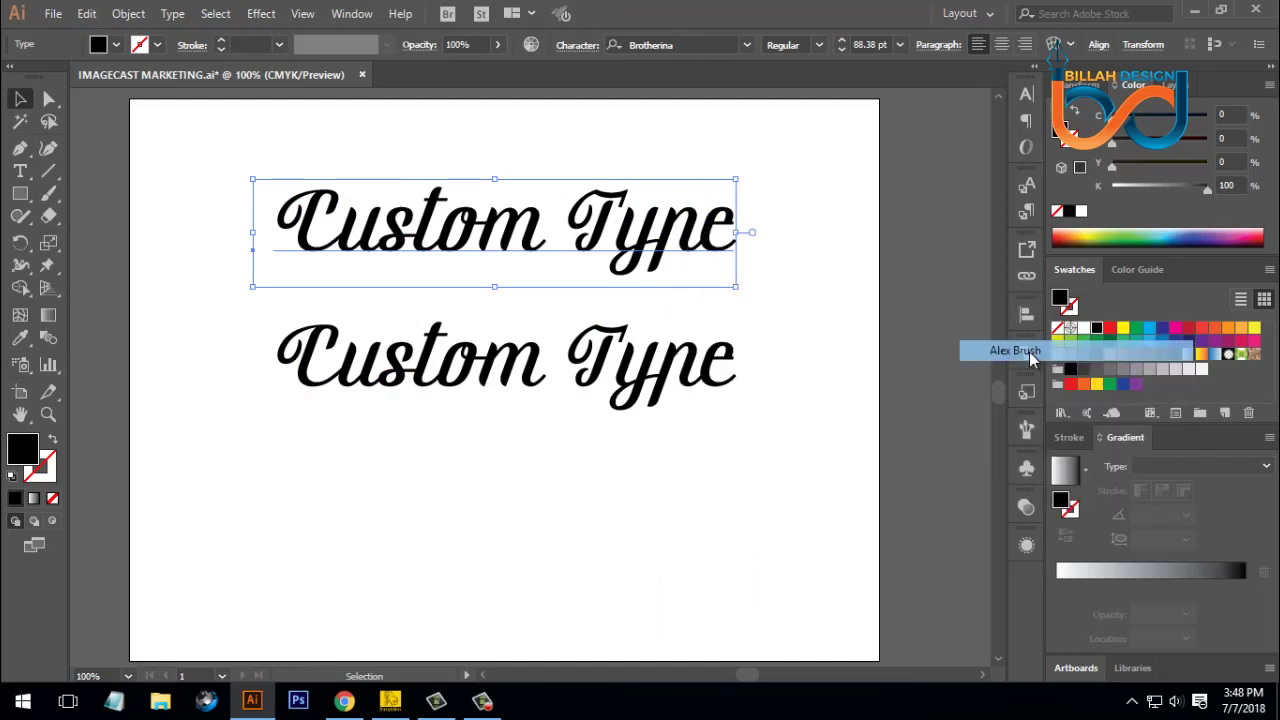
# - Reposition the Alex Brush copy, shifting it up-right and then slightly down
pyautogui.click(750, 308)
pyautogui.moveTo(583, 250); pyautogui.dragTo(691, 214)
pyautogui.click(28, 172)
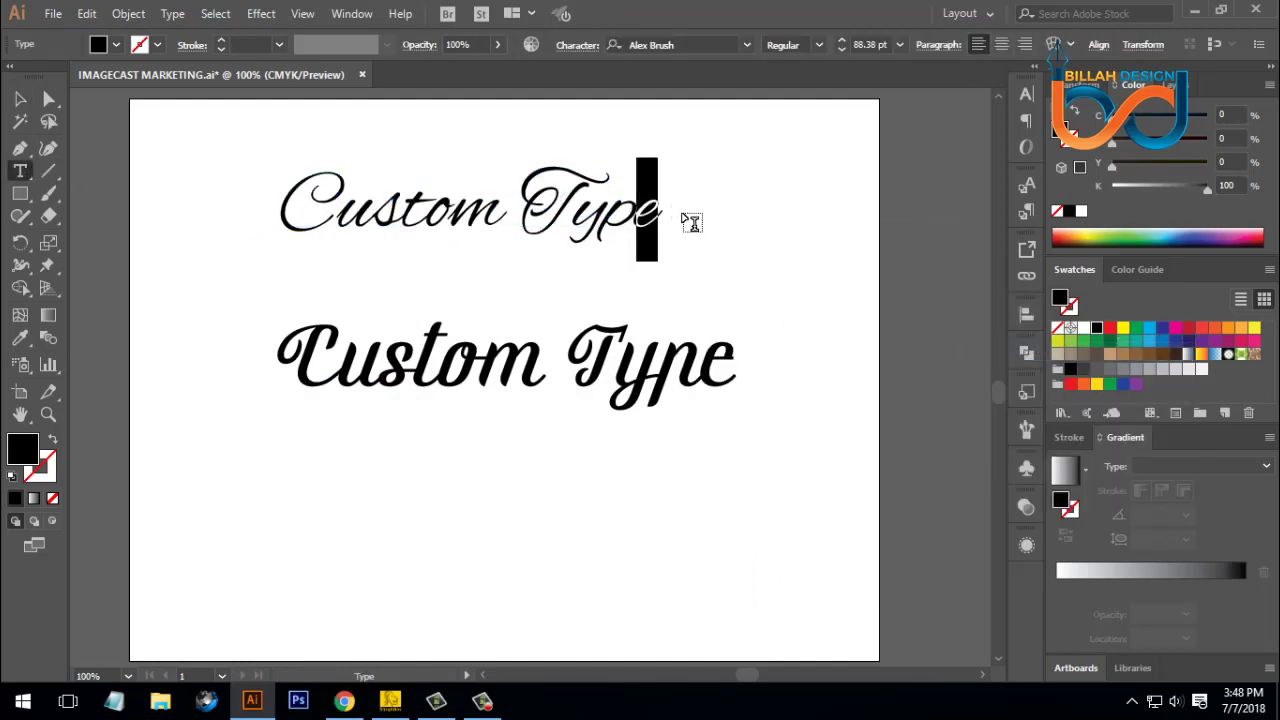
pyautogui.click(622, 218)
pyautogui.hotkey('shift', 'Left')
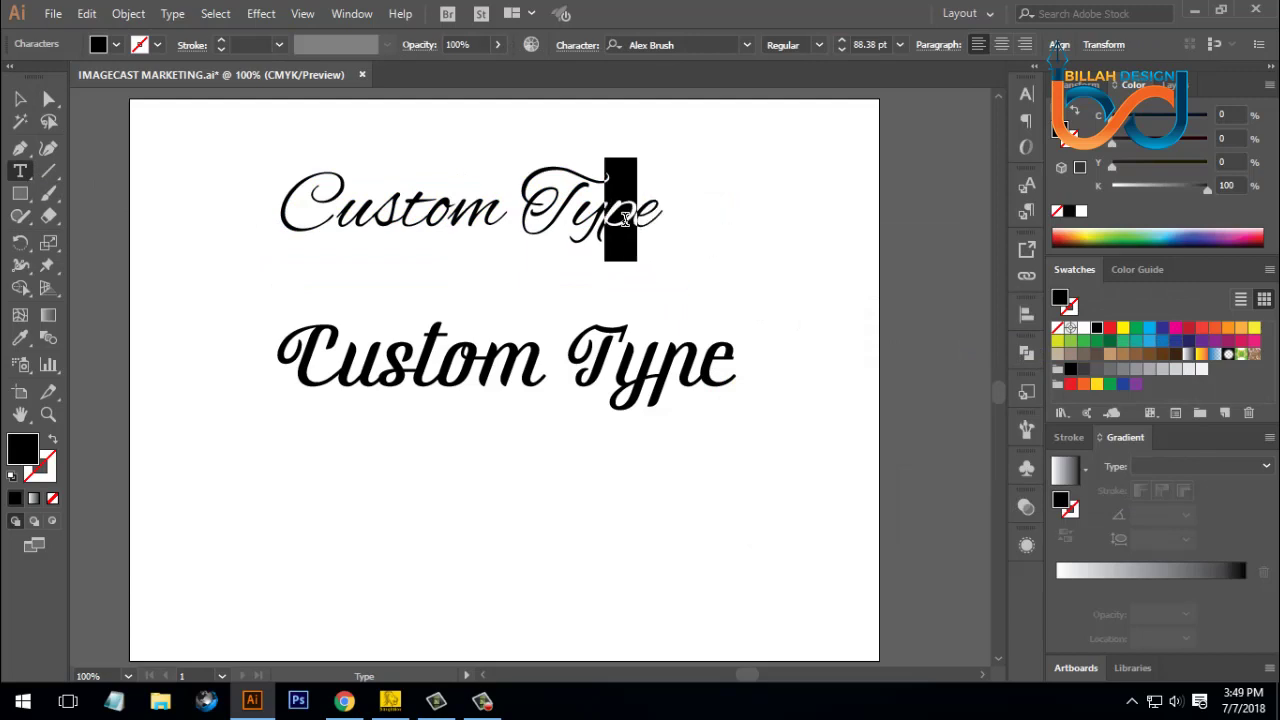
pyautogui.click(20, 99)
pyautogui.click(251, 229)
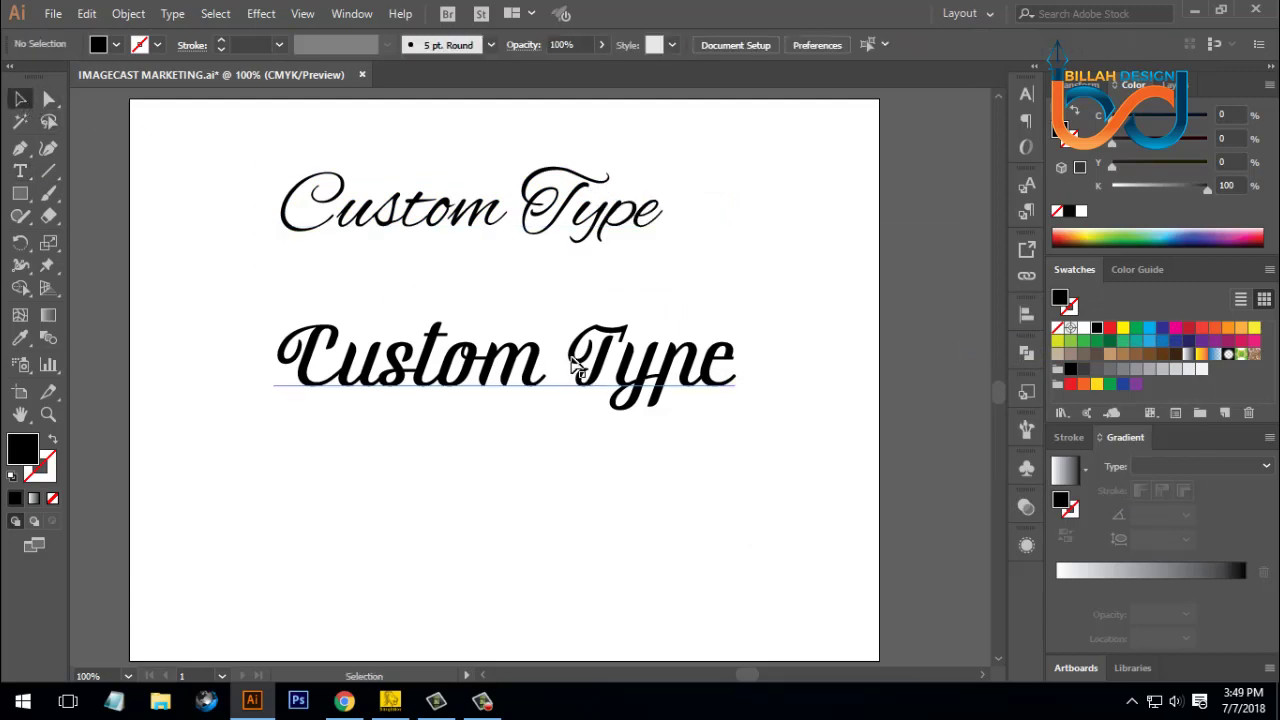
pyautogui.click(578, 372)
pyautogui.moveTo(560, 263); pyautogui.dragTo(560, 281)
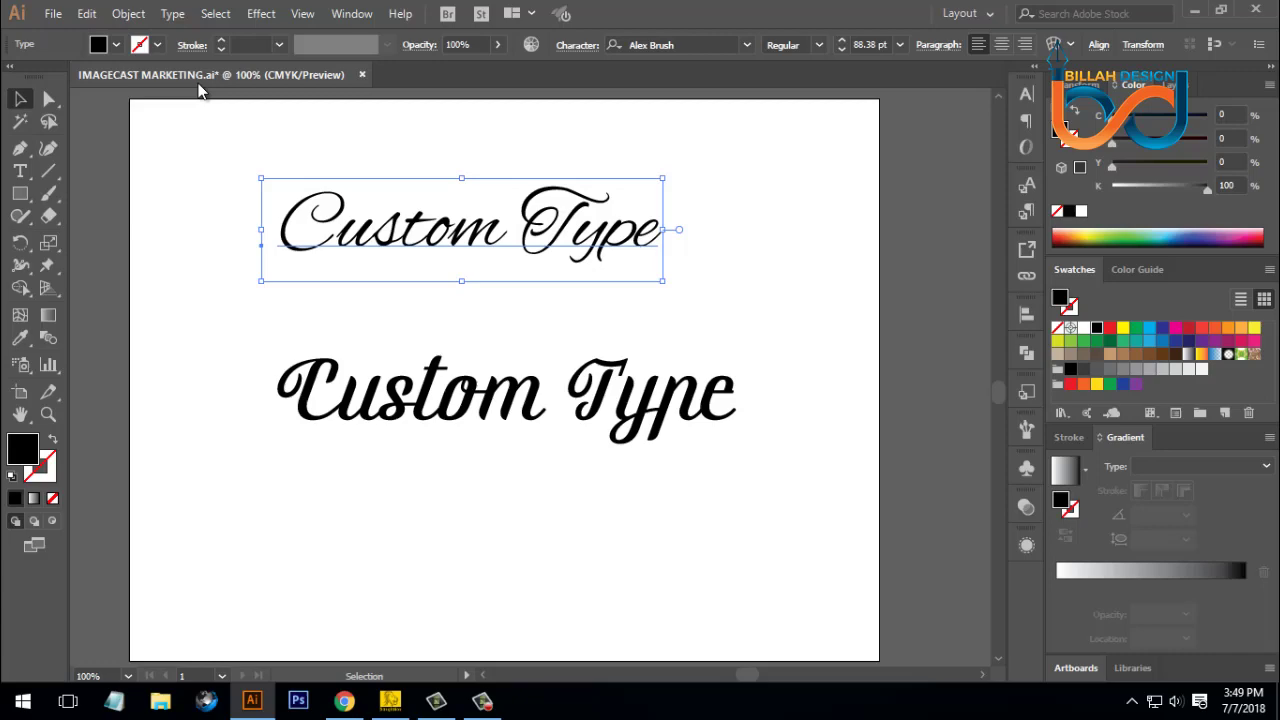
pyautogui.click(173, 13)
pyautogui.click(206, 126)
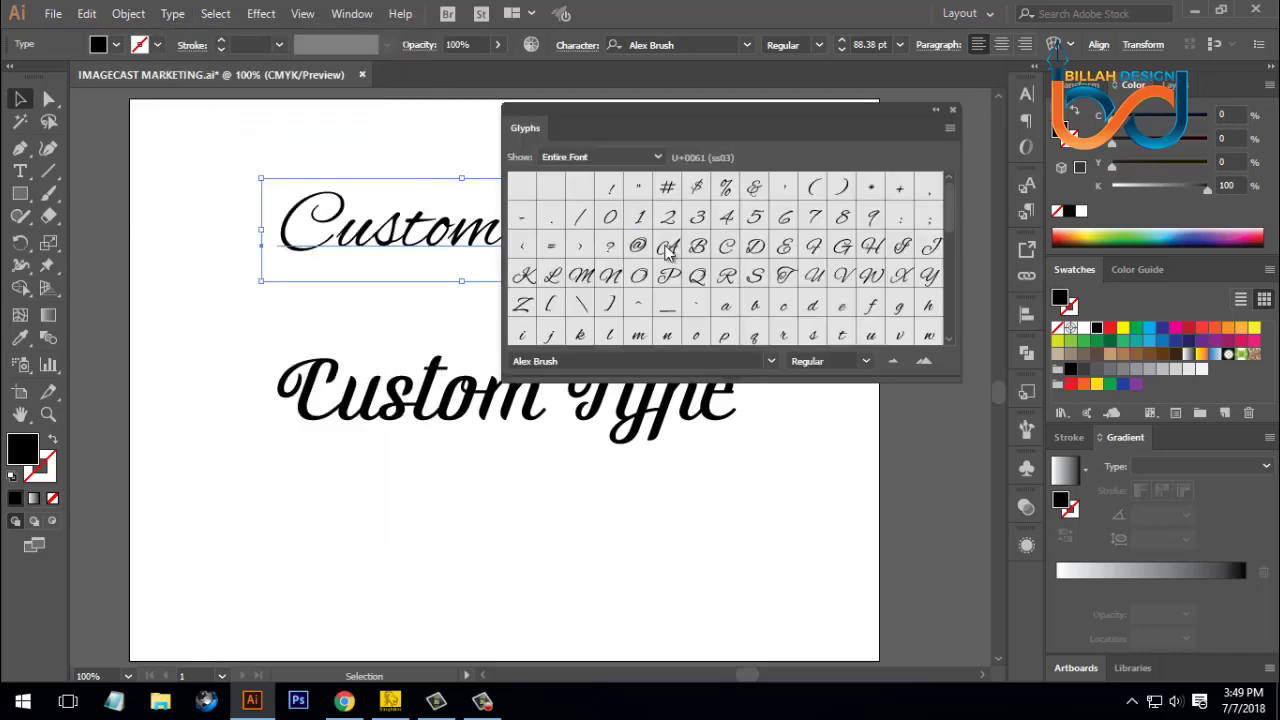
pyautogui.click(596, 156)
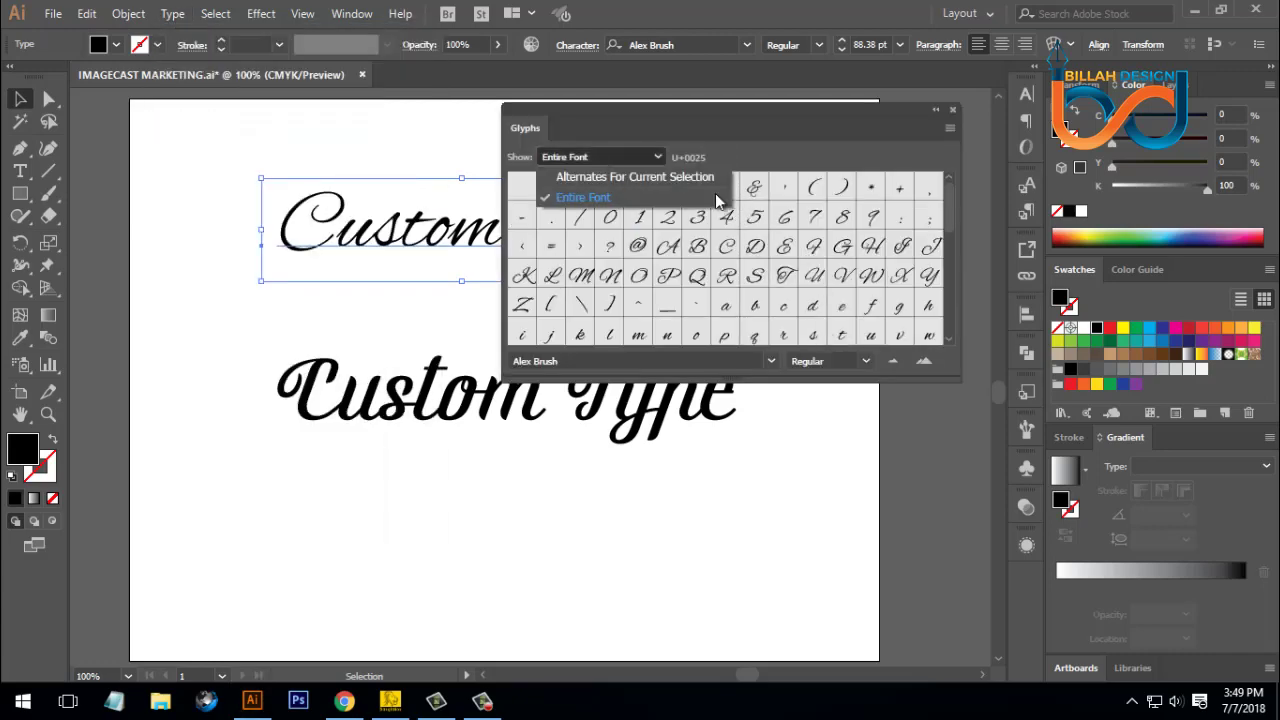
pyautogui.click(646, 181)
pyautogui.click(621, 157)
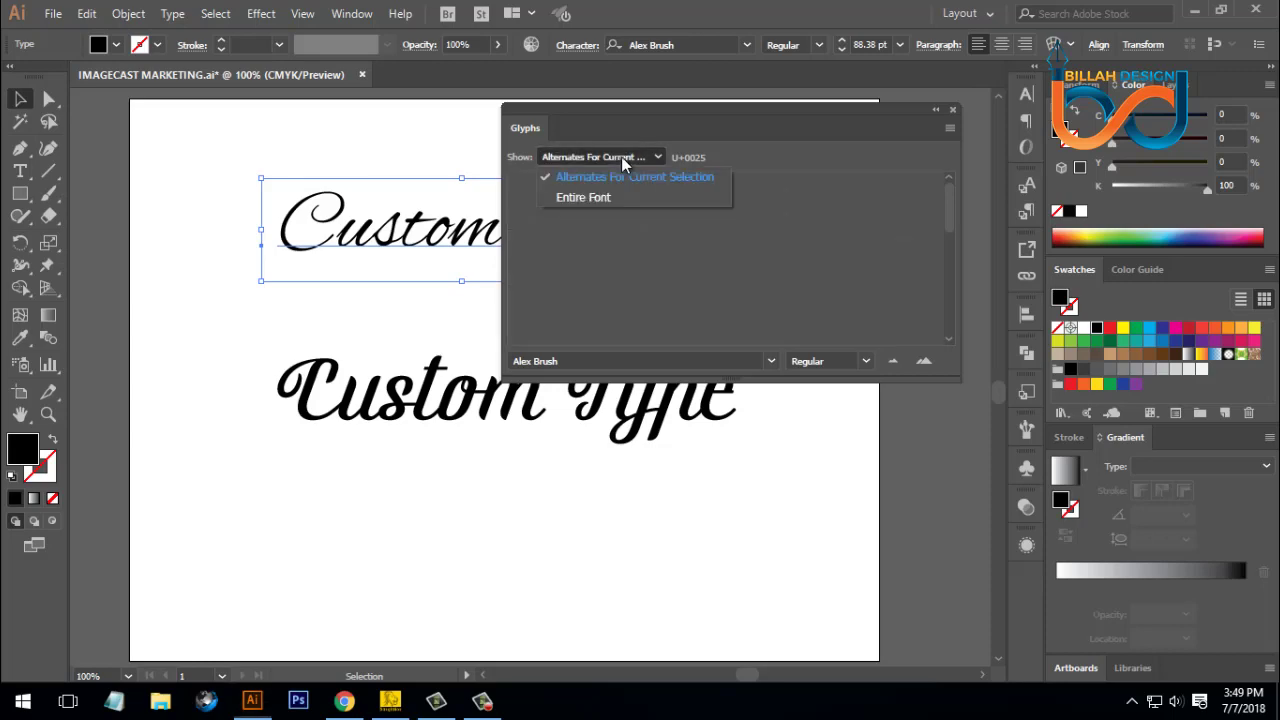
pyautogui.click(612, 197)
pyautogui.scroll(-4, 853, 287)
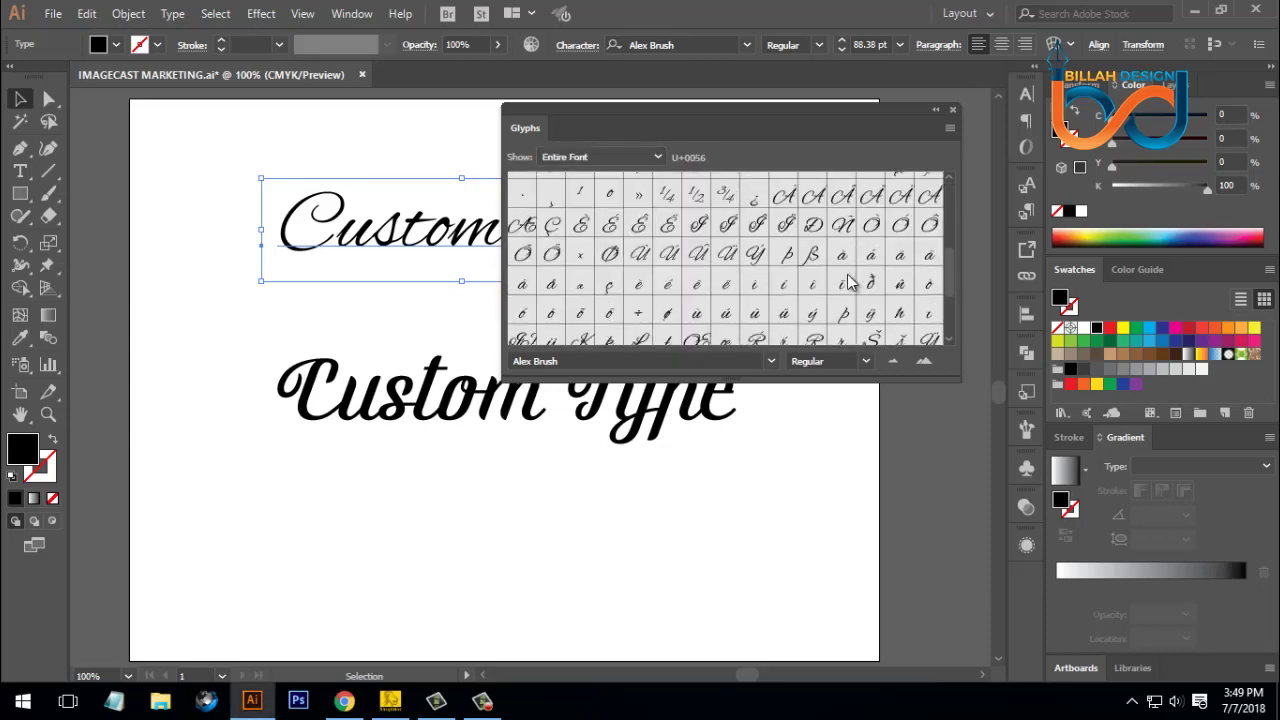
pyautogui.scroll(-2, 727, 295)
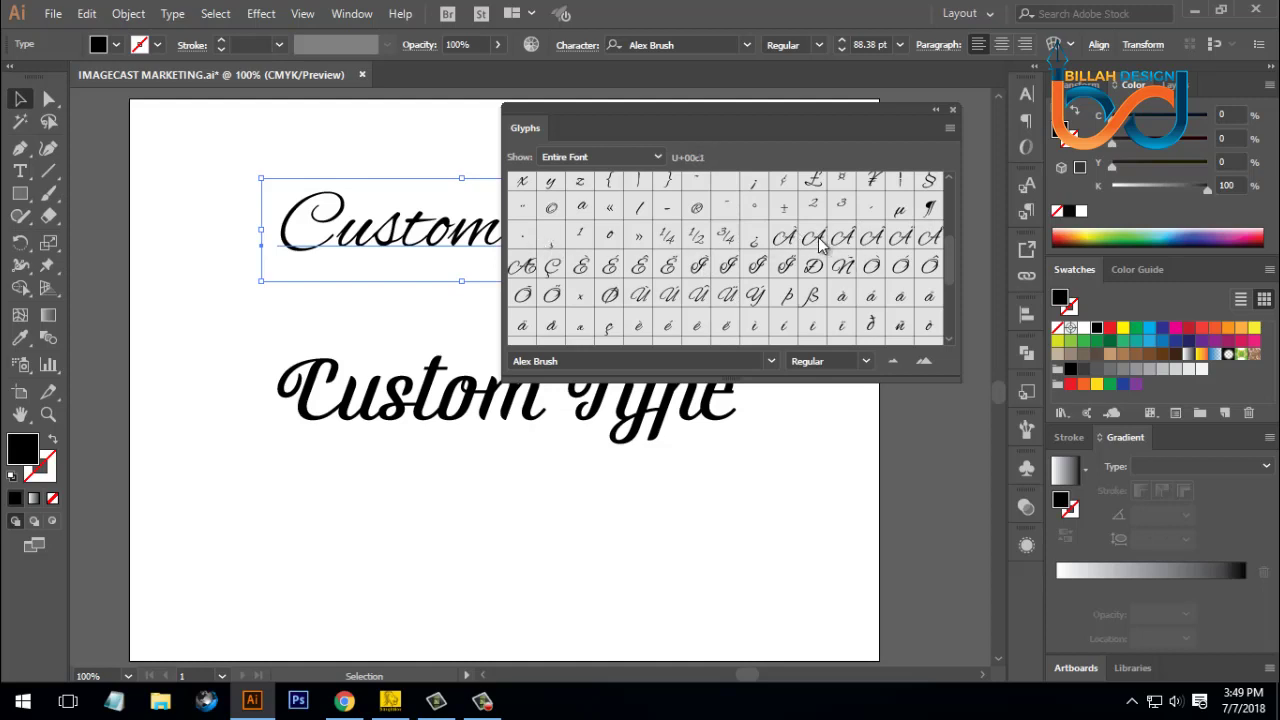
pyautogui.scroll(3, 840, 283)
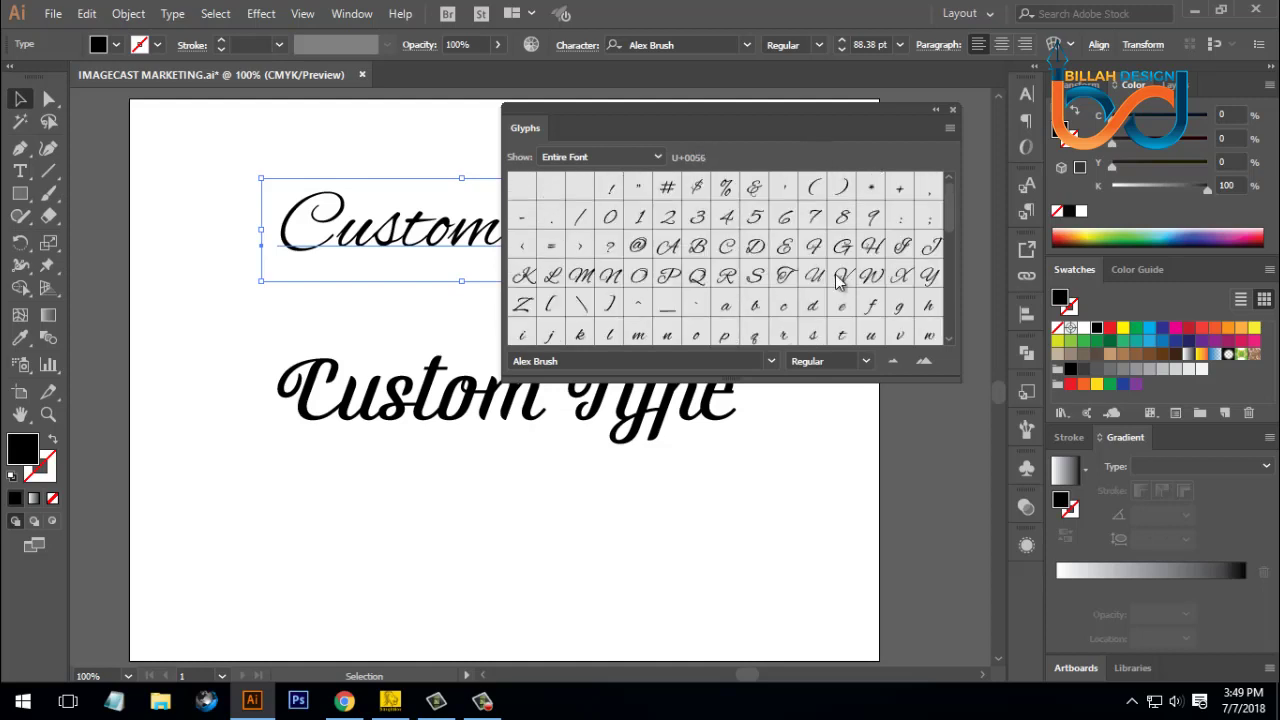
pyautogui.scroll(-3, 752, 257)
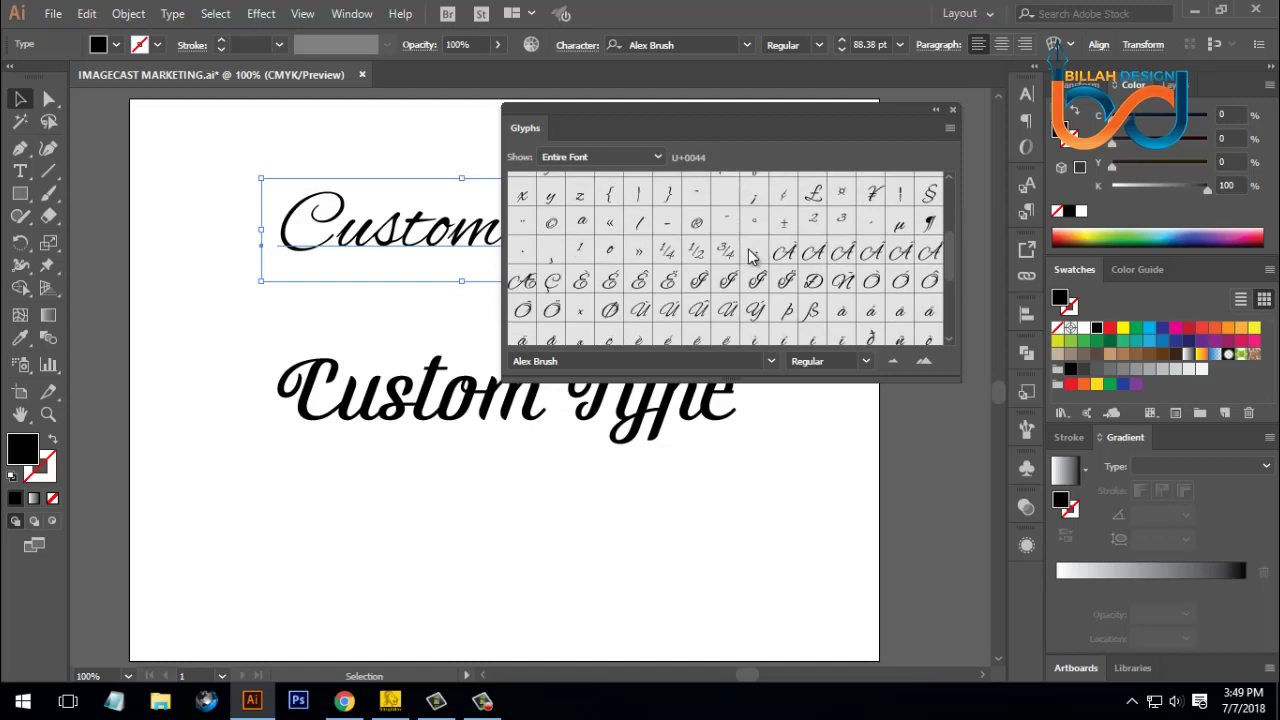
pyautogui.scroll(-5, 752, 257)
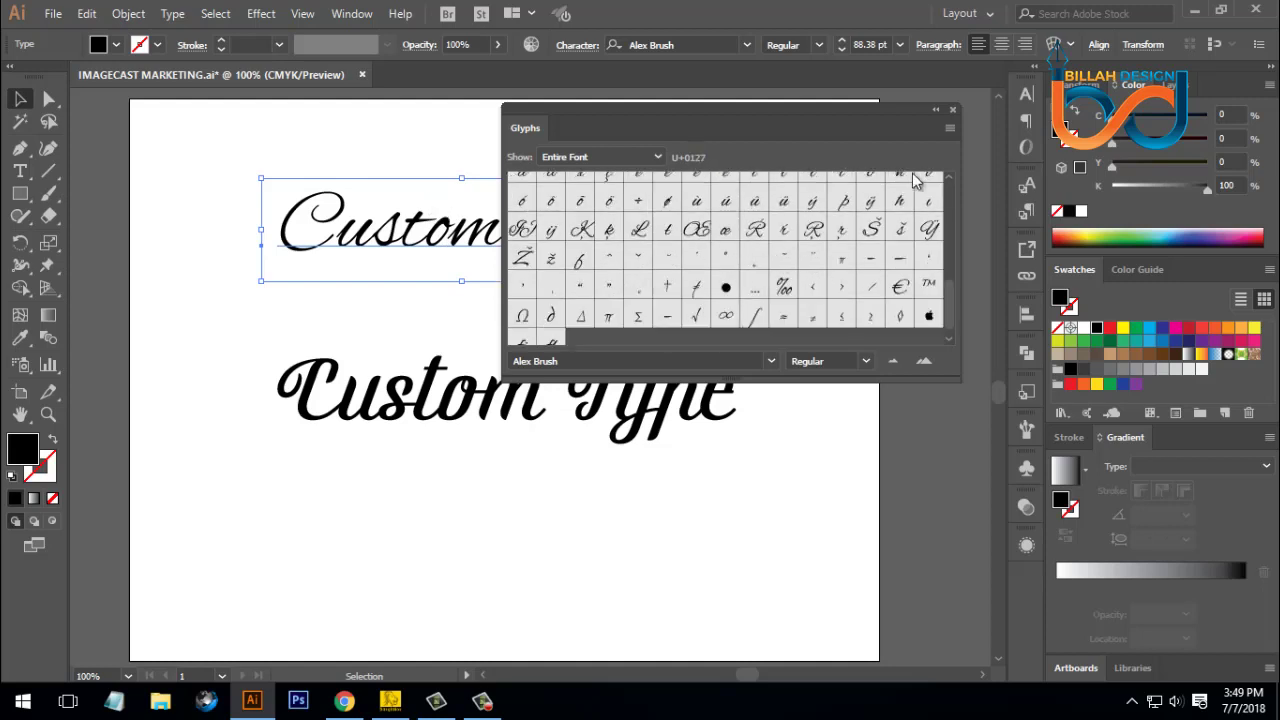
pyautogui.click(953, 109)
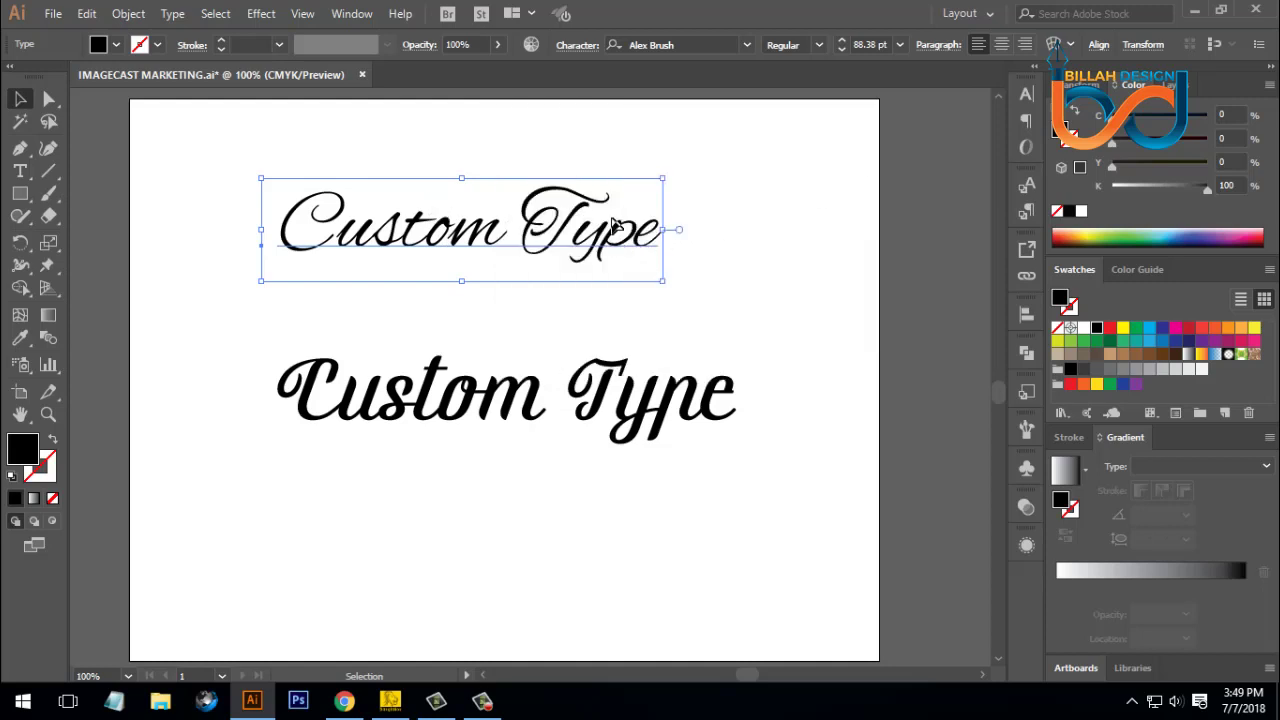
# - Move the Alex Brush copy up about 43 px
pyautogui.click(737, 286)
pyautogui.moveTo(637, 229); pyautogui.dragTo(707, 276)
pyautogui.click(740, 305)
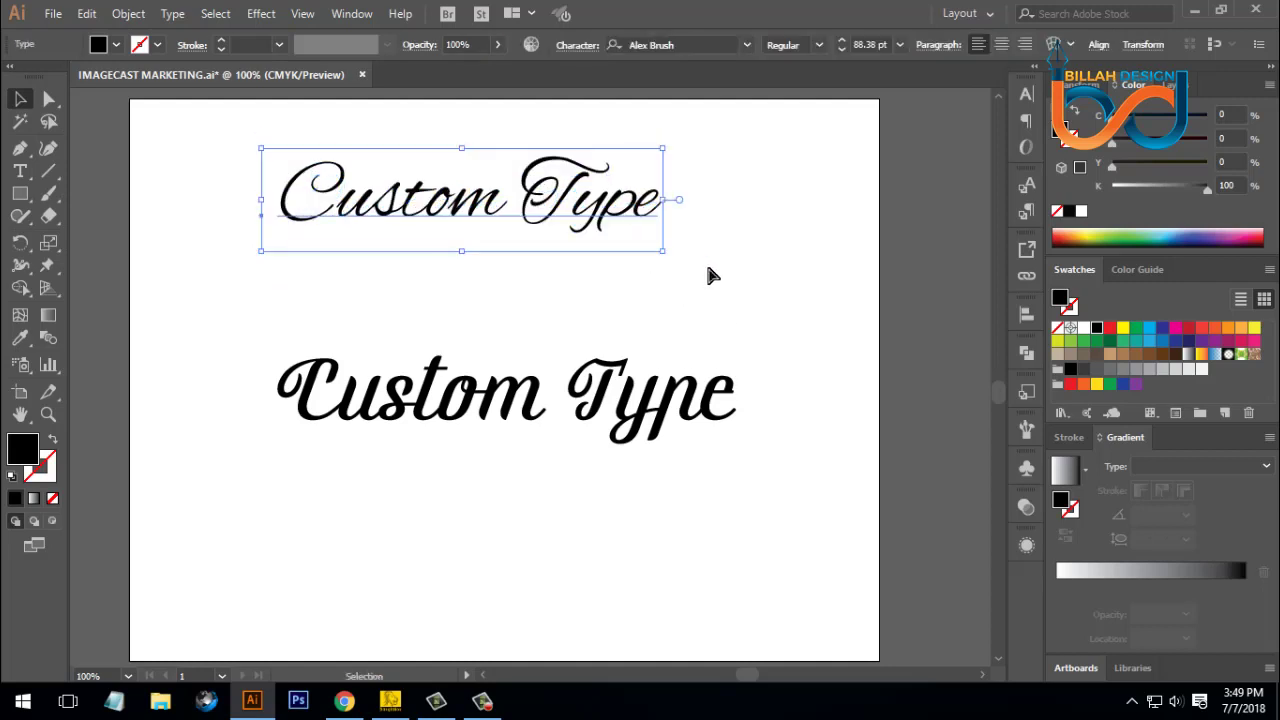
pyautogui.click(707, 276)
pyautogui.click(617, 220)
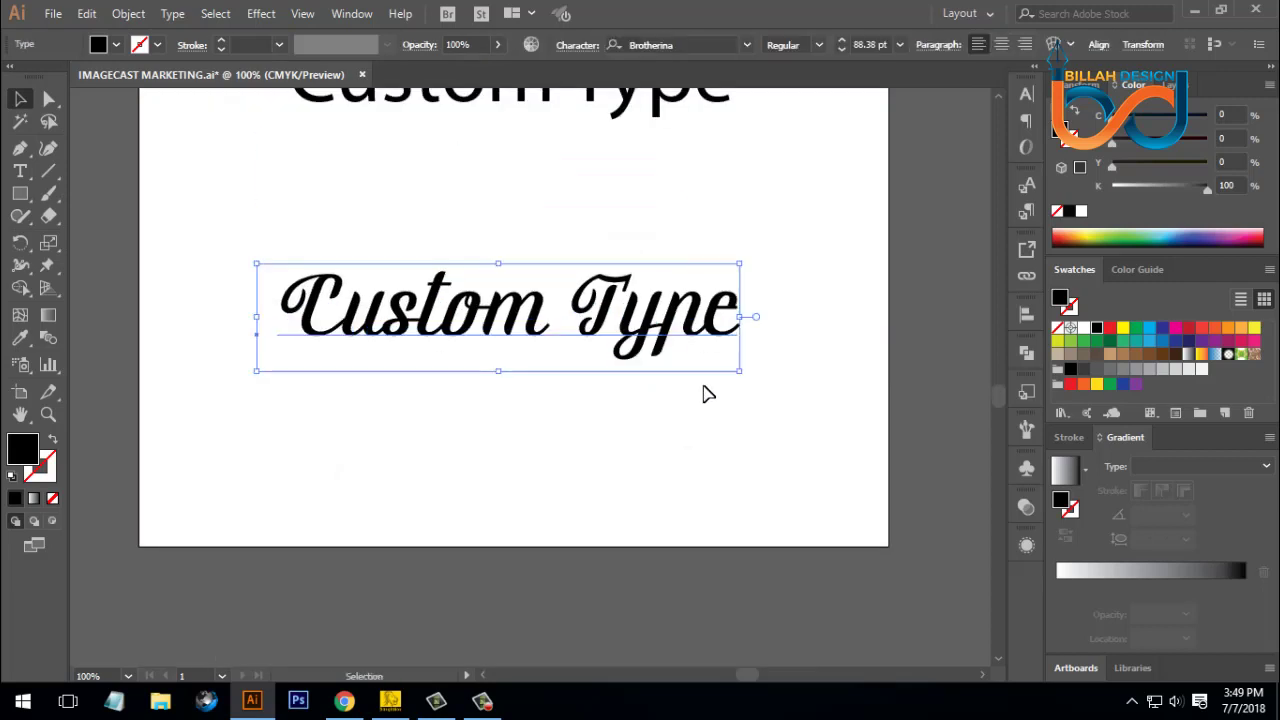
# - Move the Brotherina lettering up and slightly to the right
pyautogui.click(700, 380)
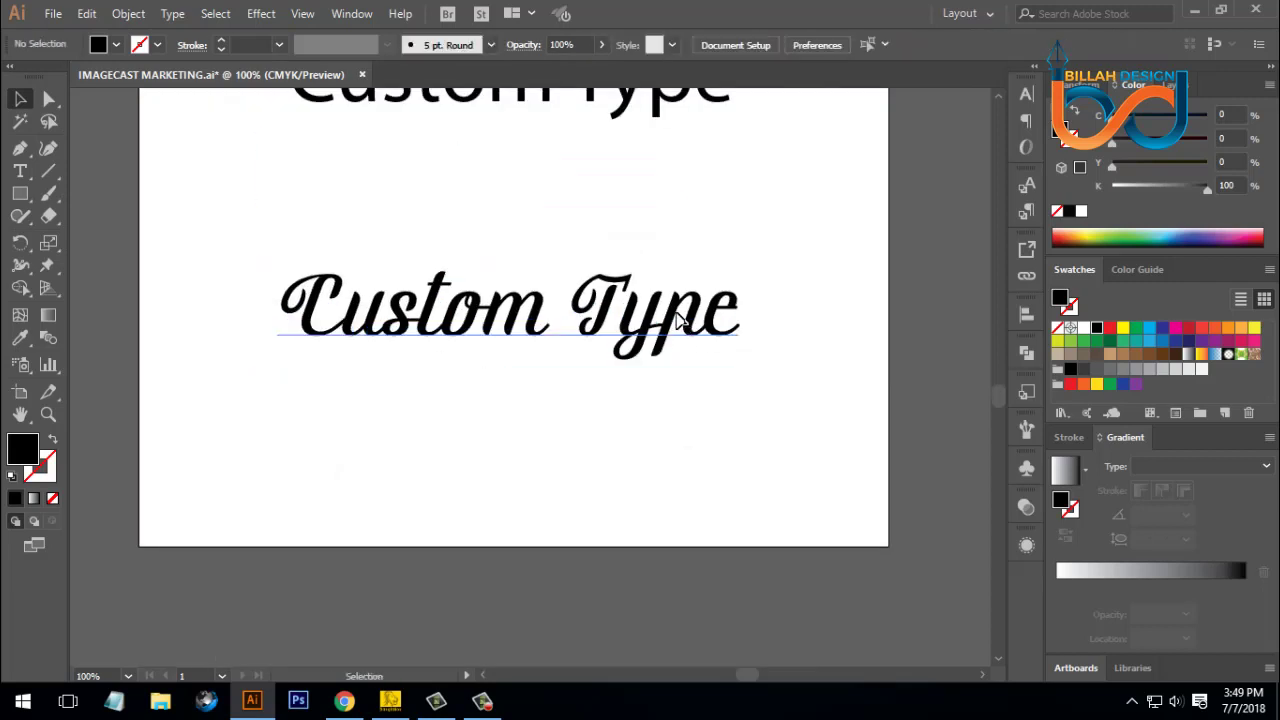
pyautogui.moveTo(677, 320); pyautogui.dragTo(677, 292)
pyautogui.click(703, 420)
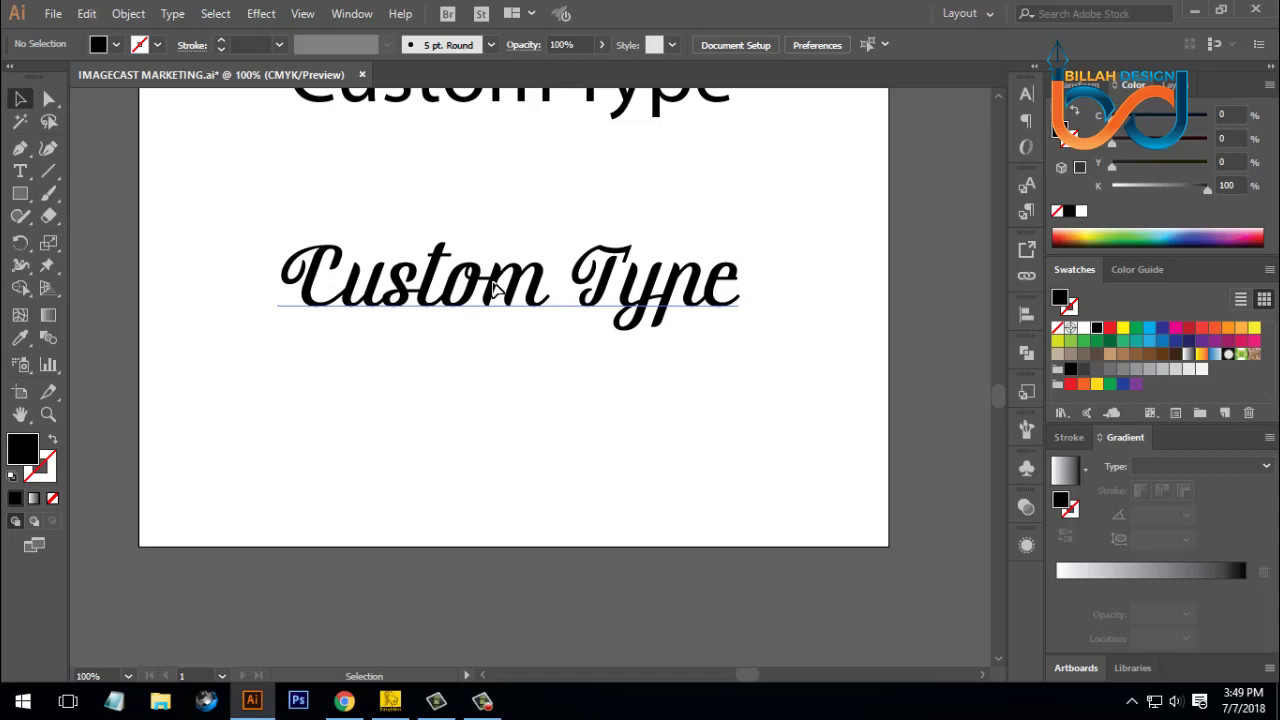
pyautogui.moveTo(497, 287); pyautogui.dragTo(511, 282)
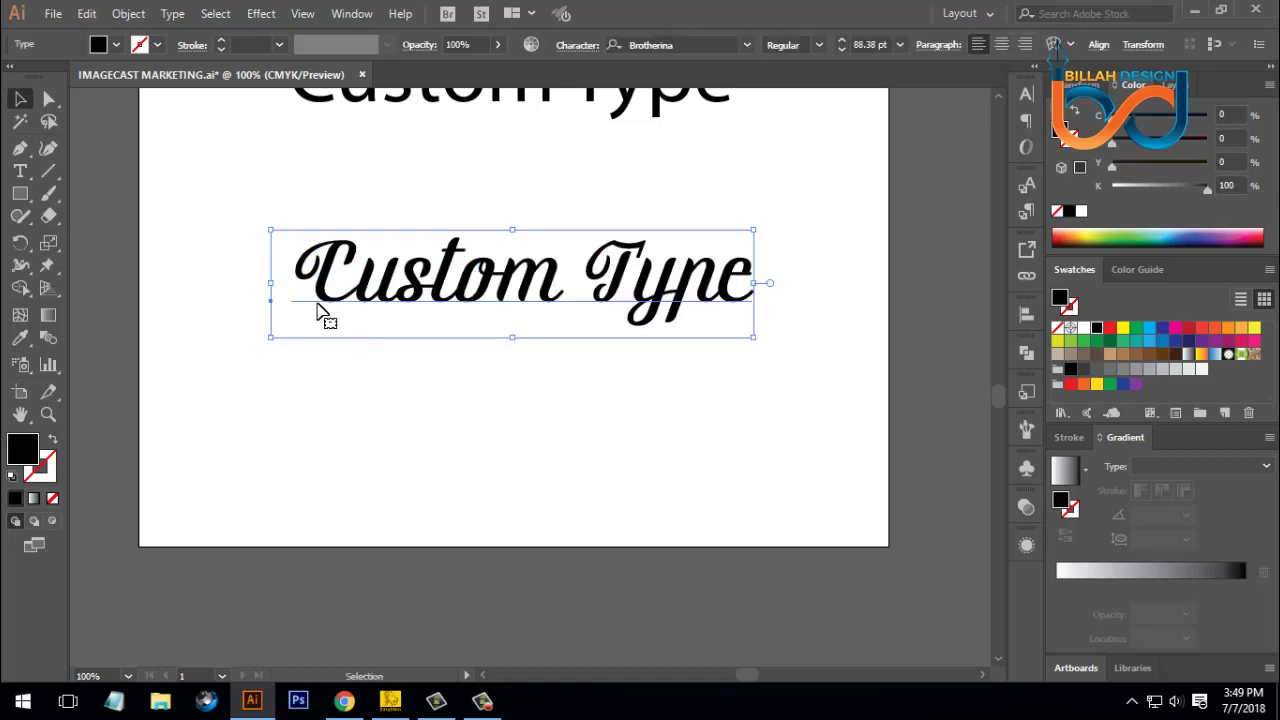
# - Swap the capital C of Custom for its third swash alternate
pyautogui.click(22, 171)
pyautogui.moveTo(347, 277); pyautogui.dragTo(293, 277)
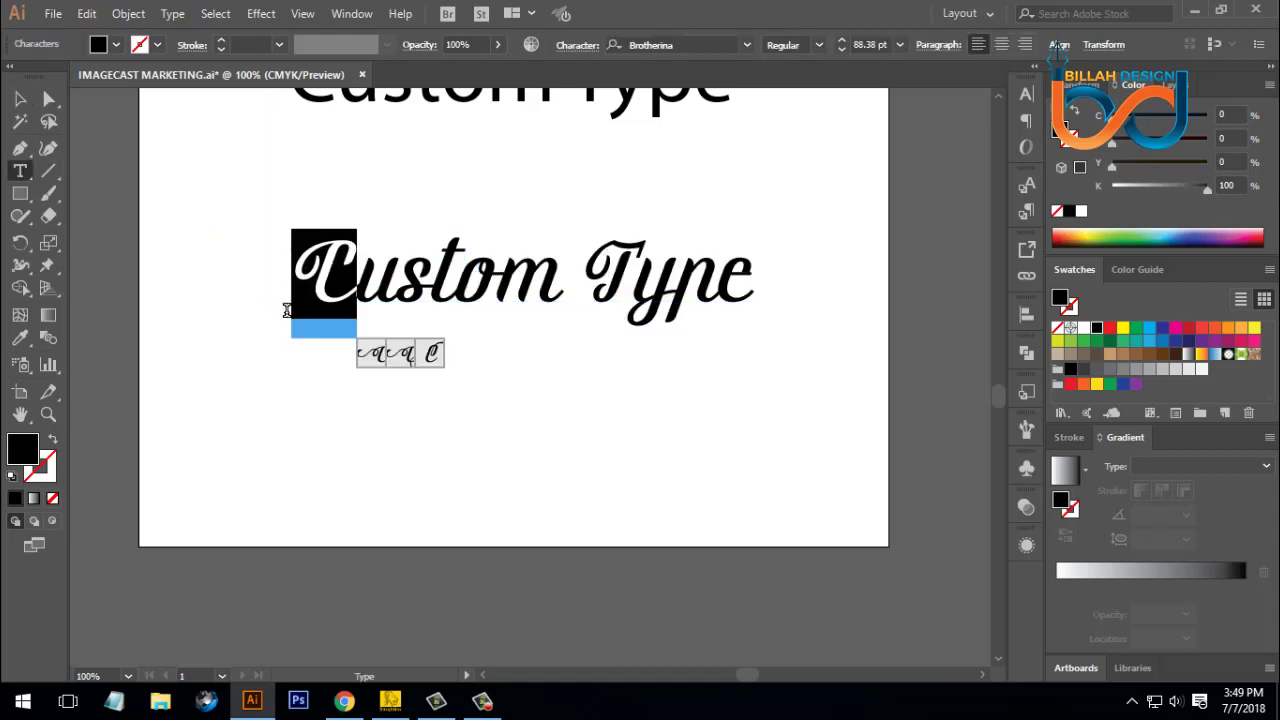
pyautogui.click(371, 352)
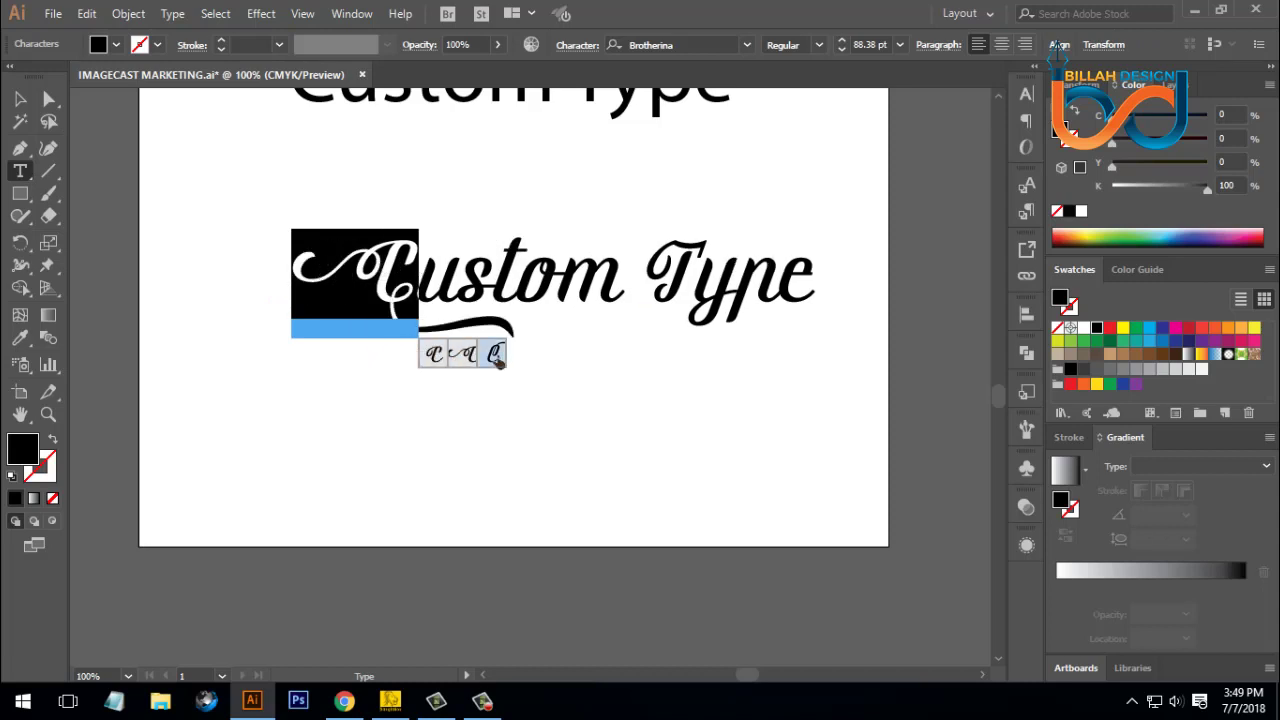
pyautogui.click(497, 355)
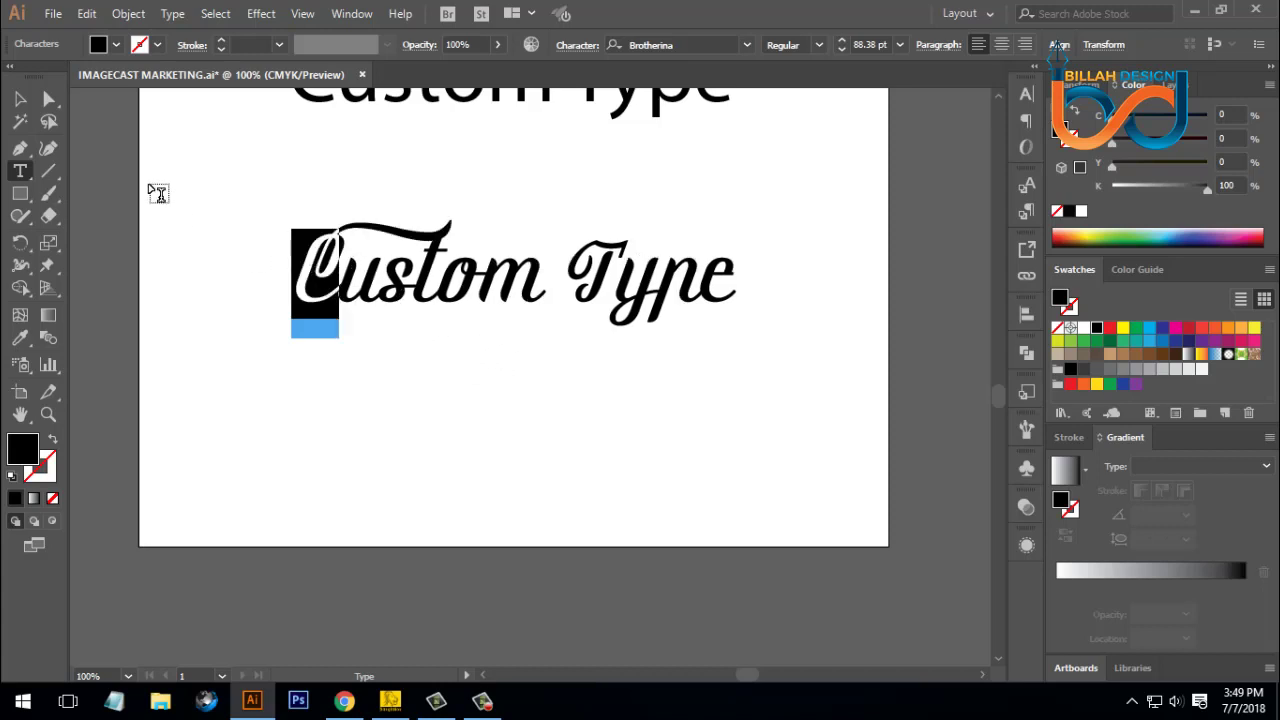
pyautogui.press('Escape')
pyautogui.click(418, 388)
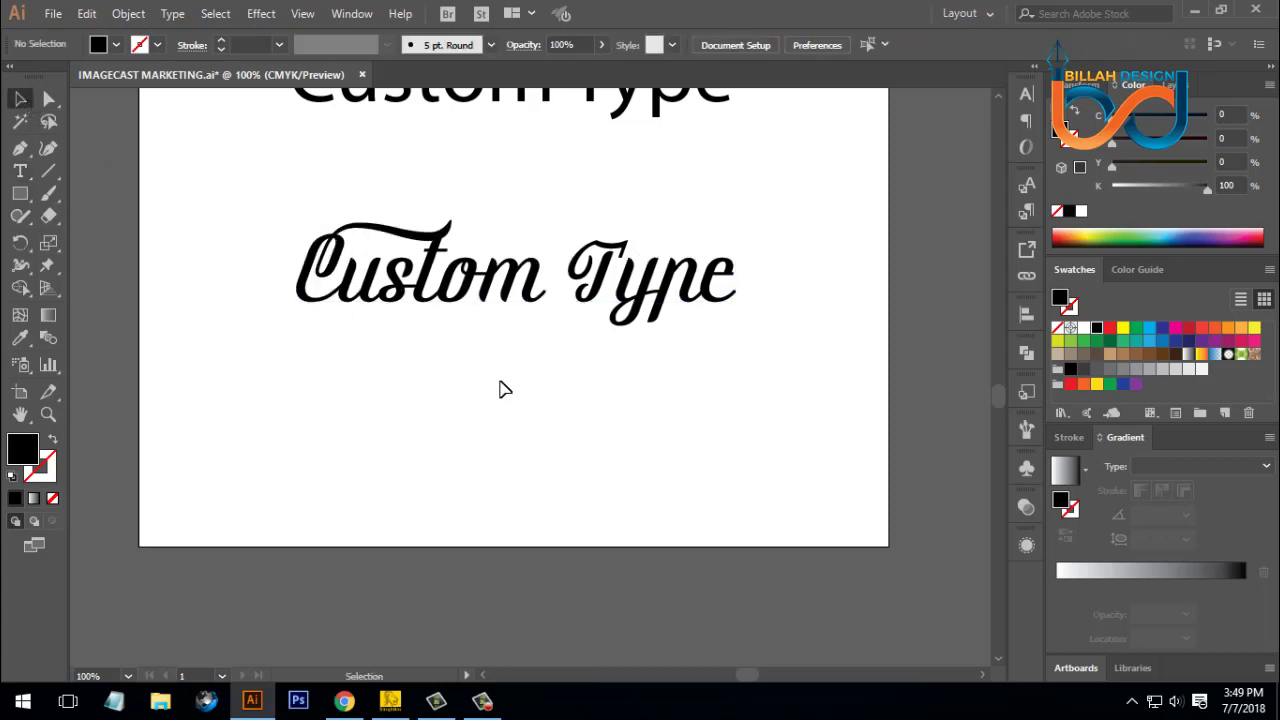
pyautogui.moveTo(560, 377); pyautogui.dragTo(549, 383)
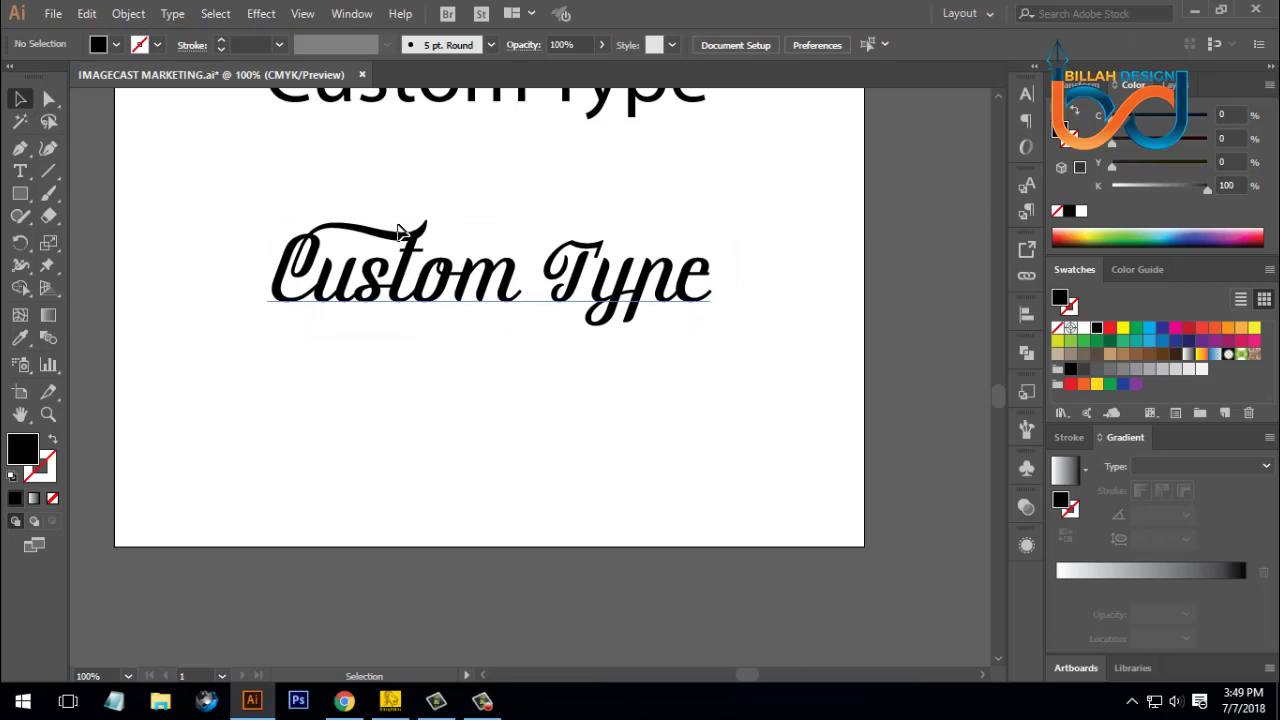
# - Try swash alternates for the T of Type, settling on a shorter script T
pyautogui.click(20, 171)
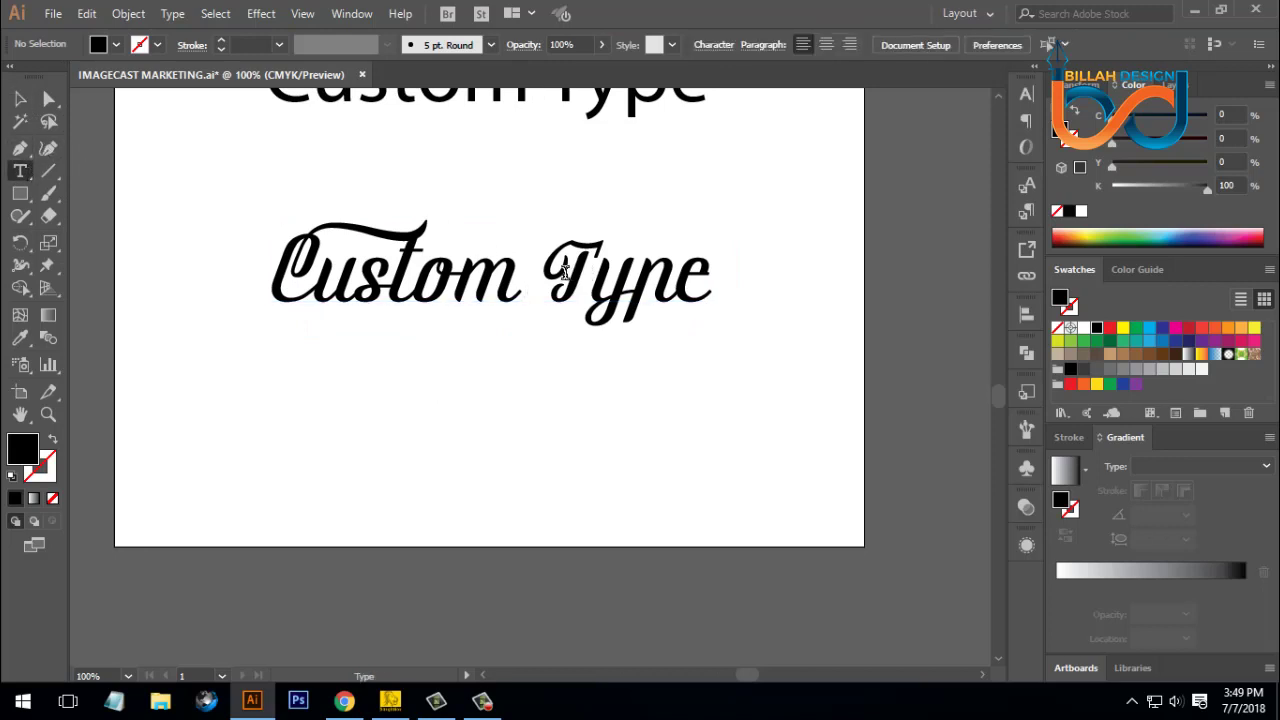
pyautogui.moveTo(564, 270); pyautogui.dragTo(563, 284)
pyautogui.click(609, 352)
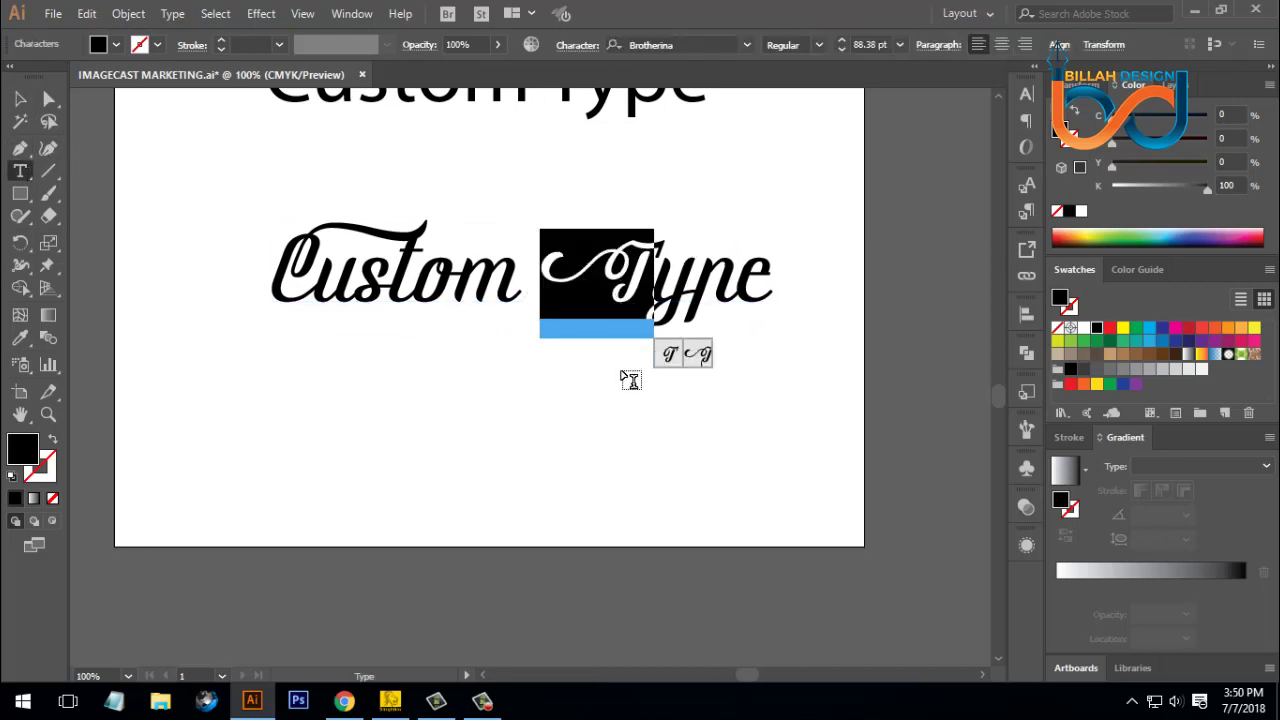
pyautogui.click(704, 358)
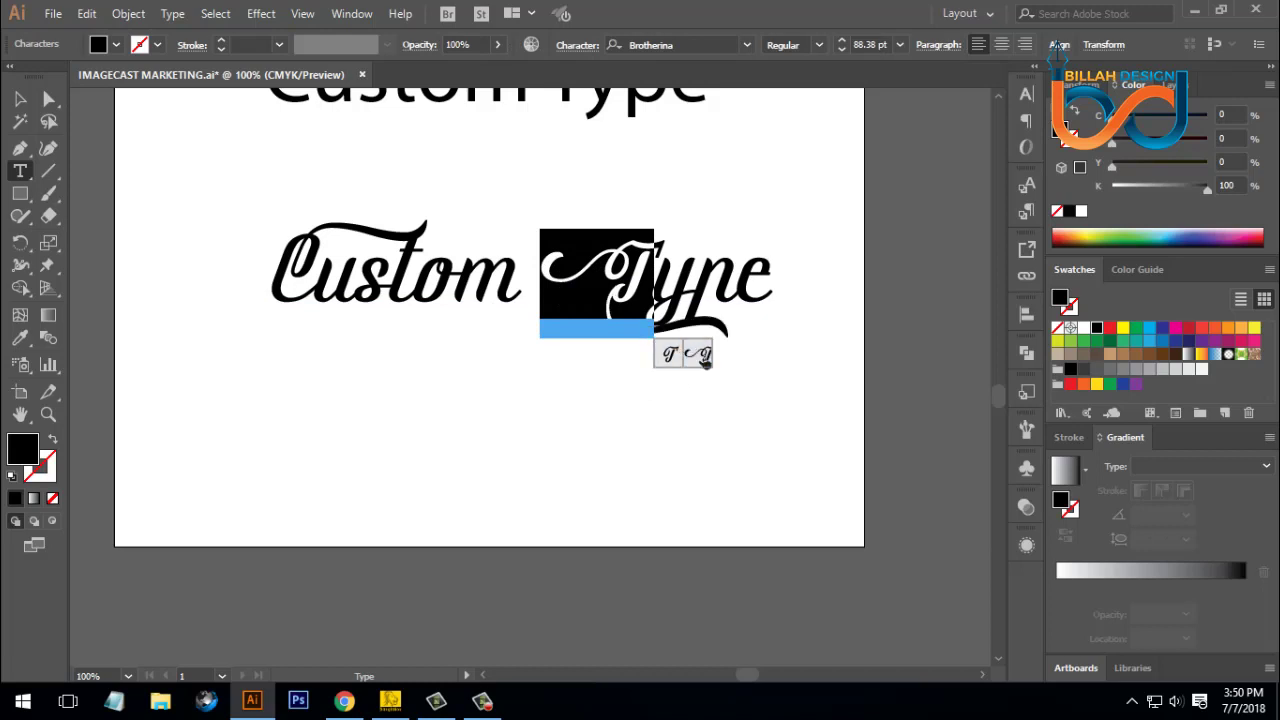
pyautogui.click(670, 354)
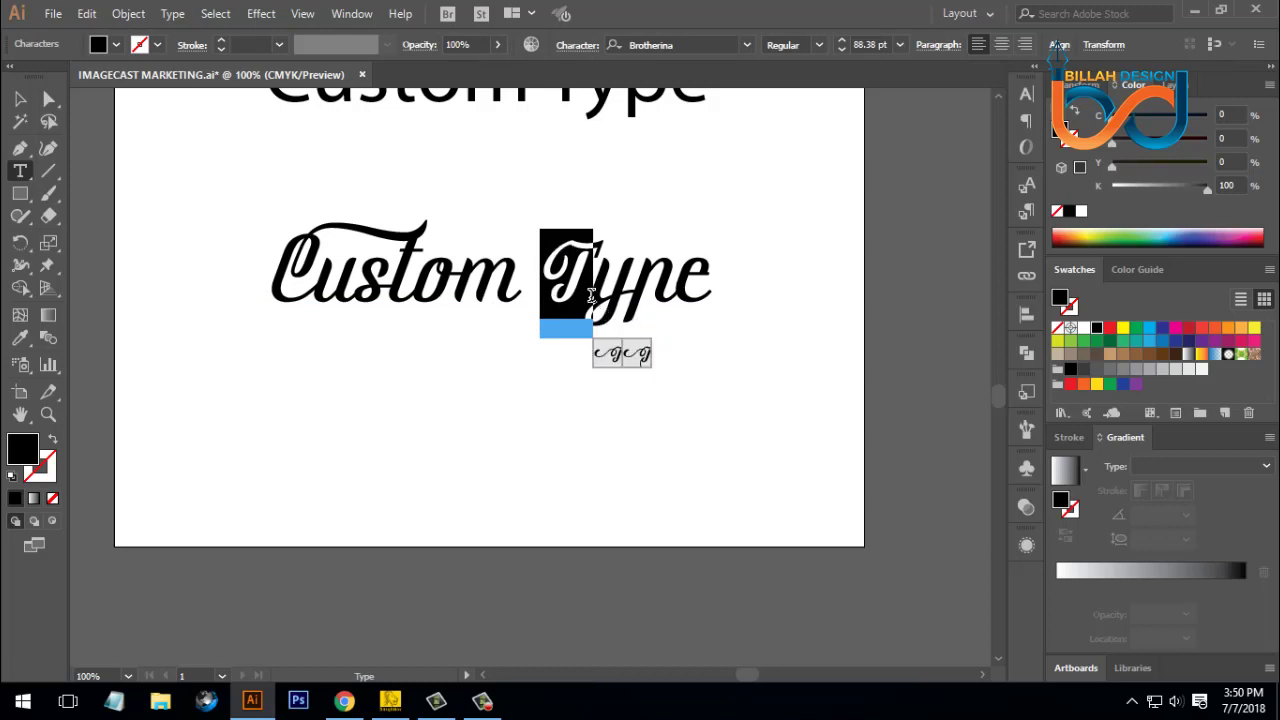
pyautogui.click(575, 265)
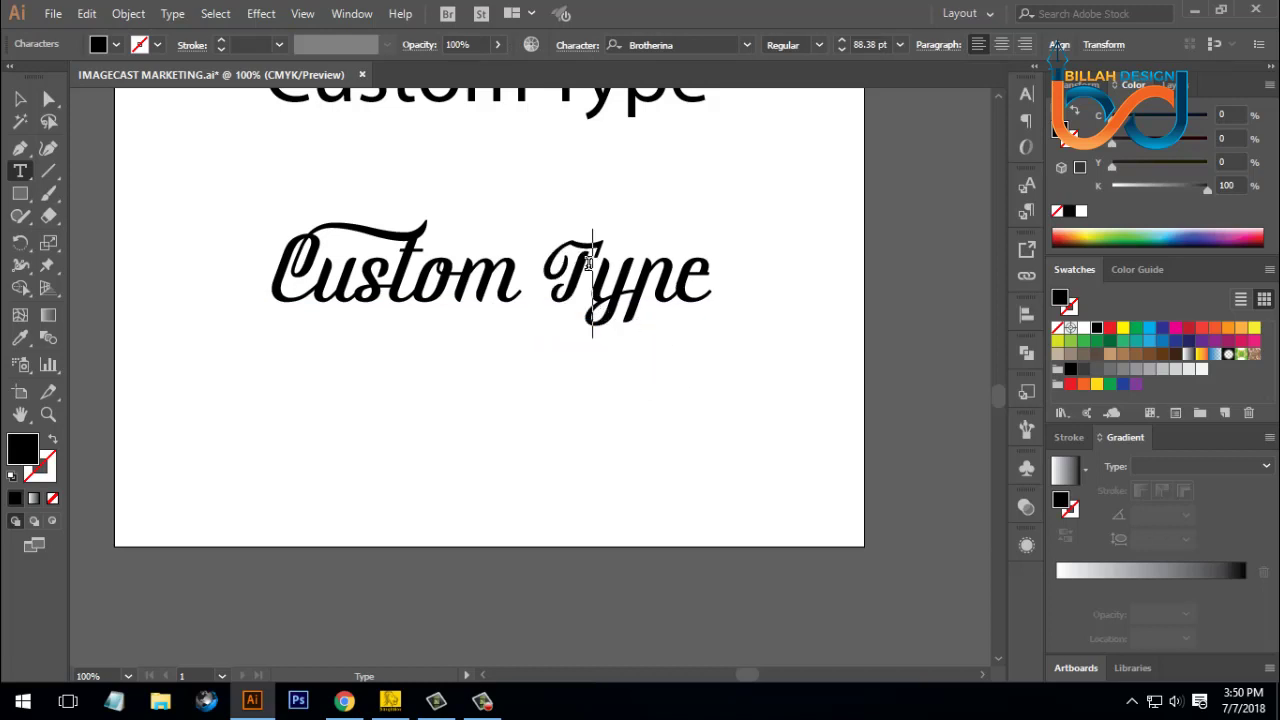
pyautogui.moveTo(590, 262); pyautogui.dragTo(533, 248)
# - Change the selected T to lowercase with Type > Change Case > lowercase
pyautogui.click(172, 14)
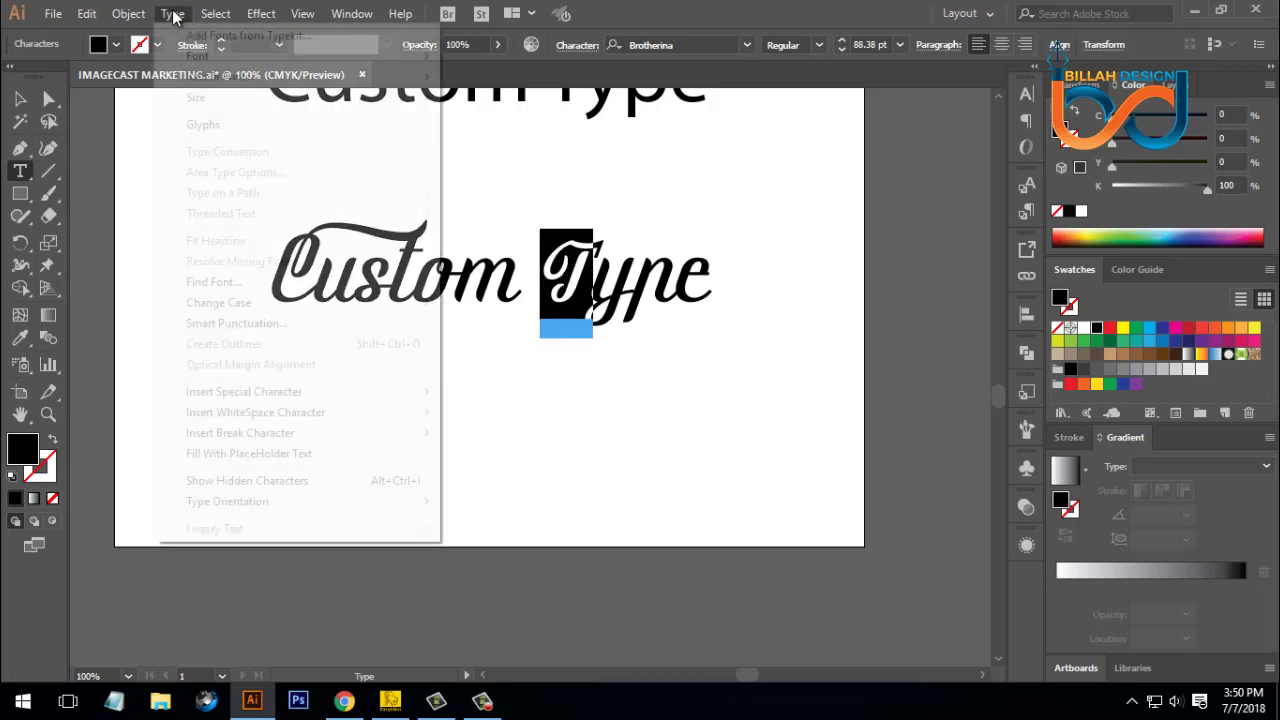
pyautogui.moveTo(249, 313)
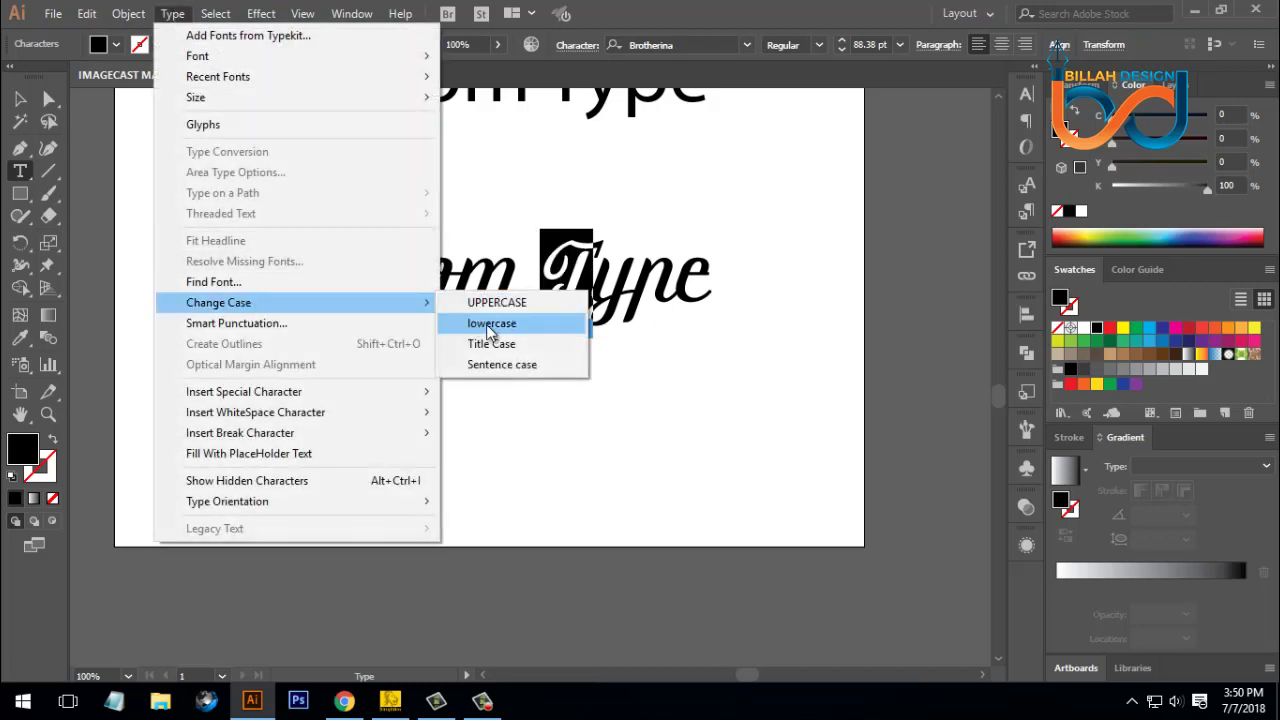
pyautogui.click(491, 323)
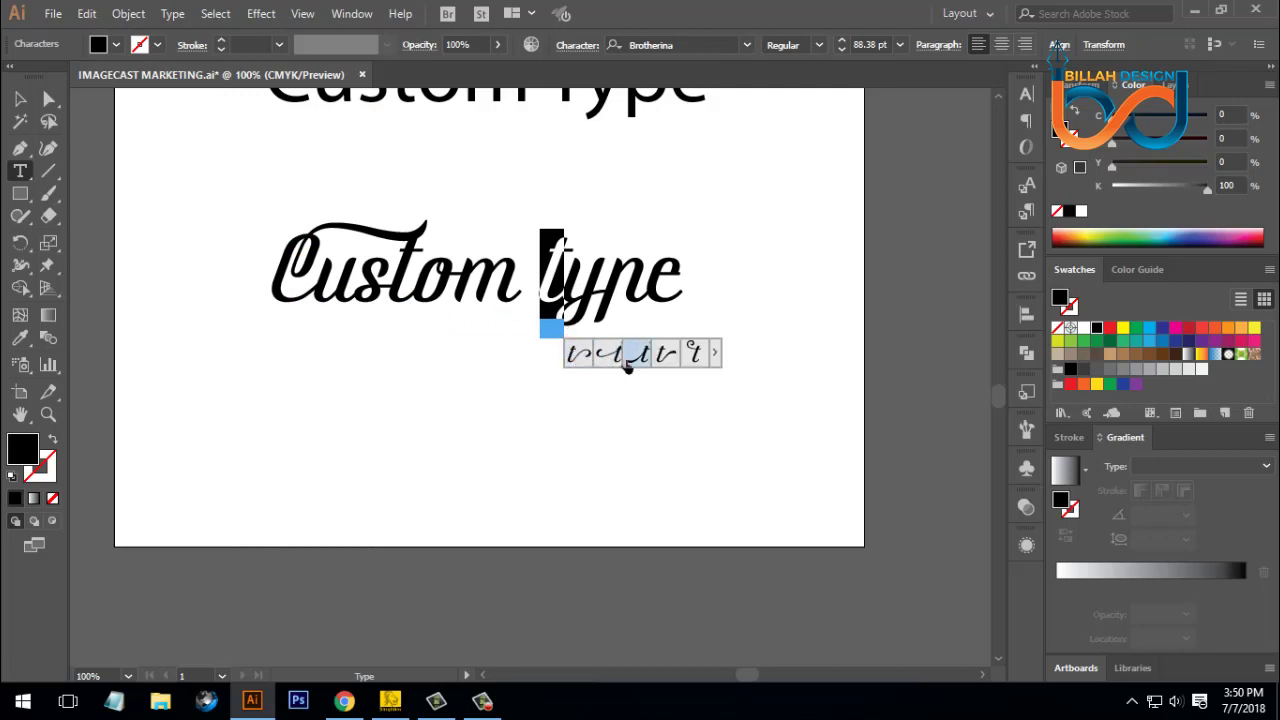
# - Give the t a looped swash alternate and the final e a narrower swash tail
pyautogui.click(612, 355)
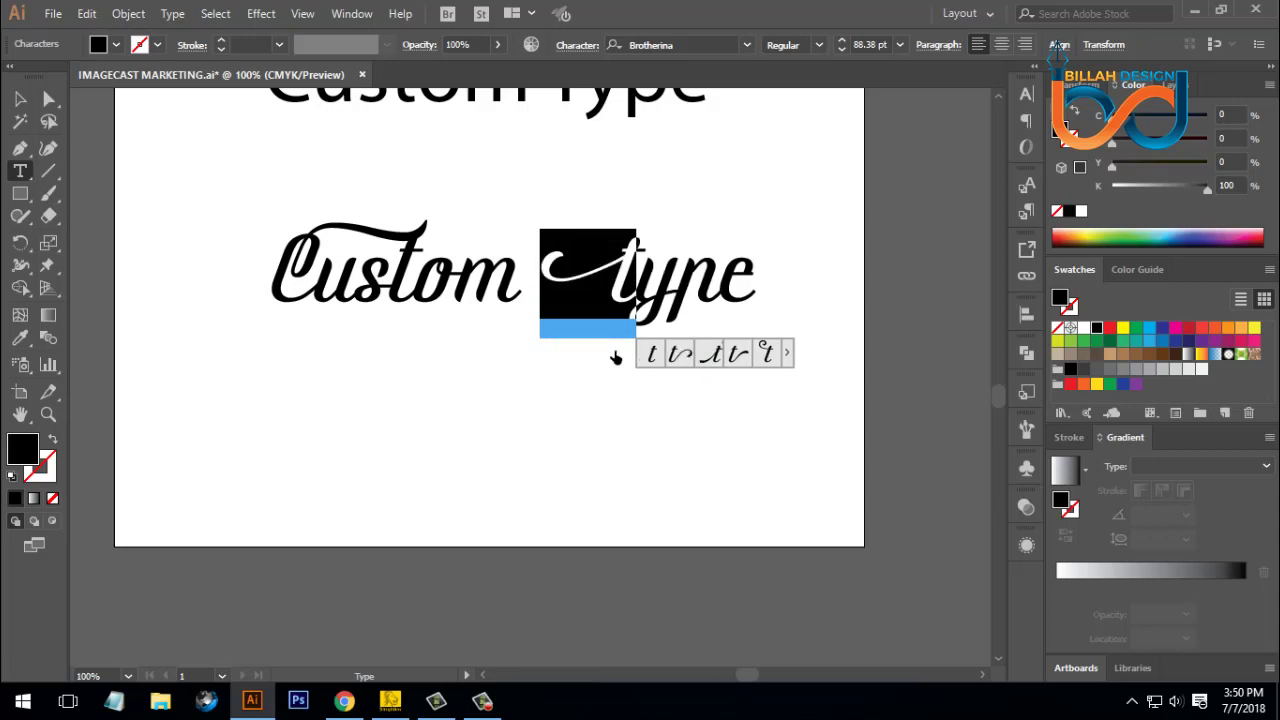
pyautogui.click(708, 356)
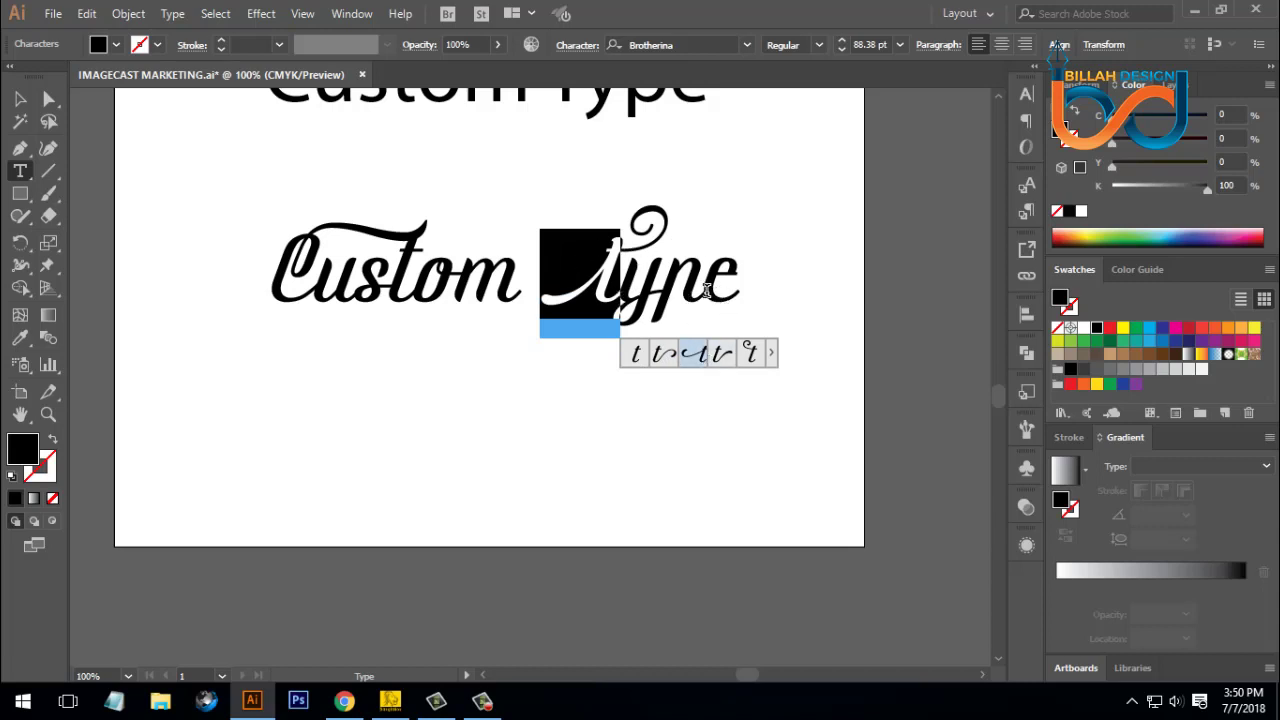
pyautogui.moveTo(744, 287); pyautogui.dragTo(704, 288)
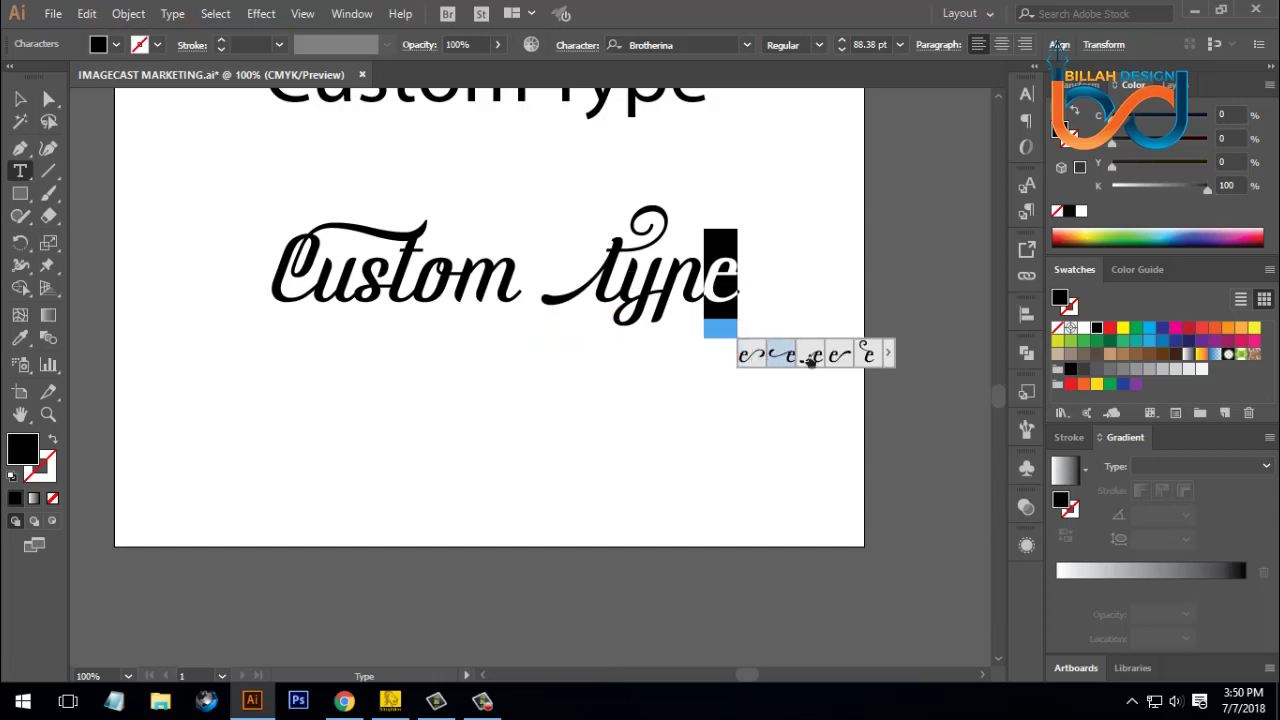
pyautogui.click(755, 358)
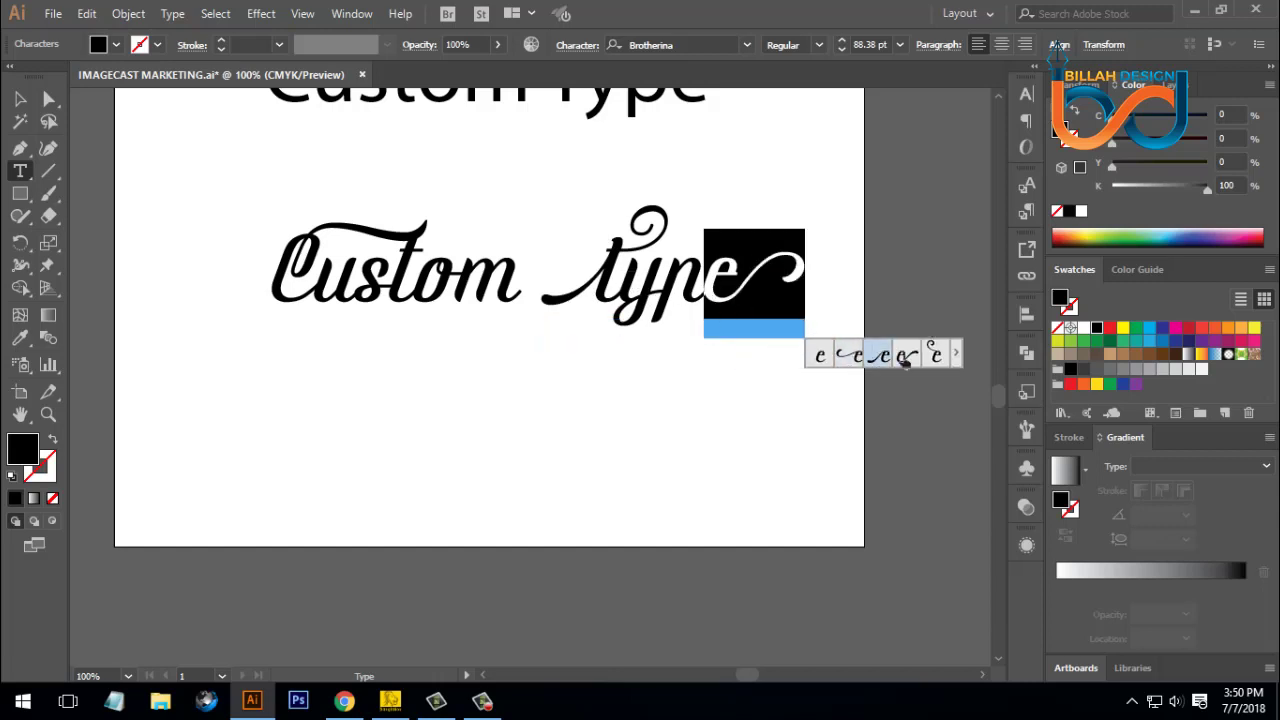
pyautogui.click(909, 358)
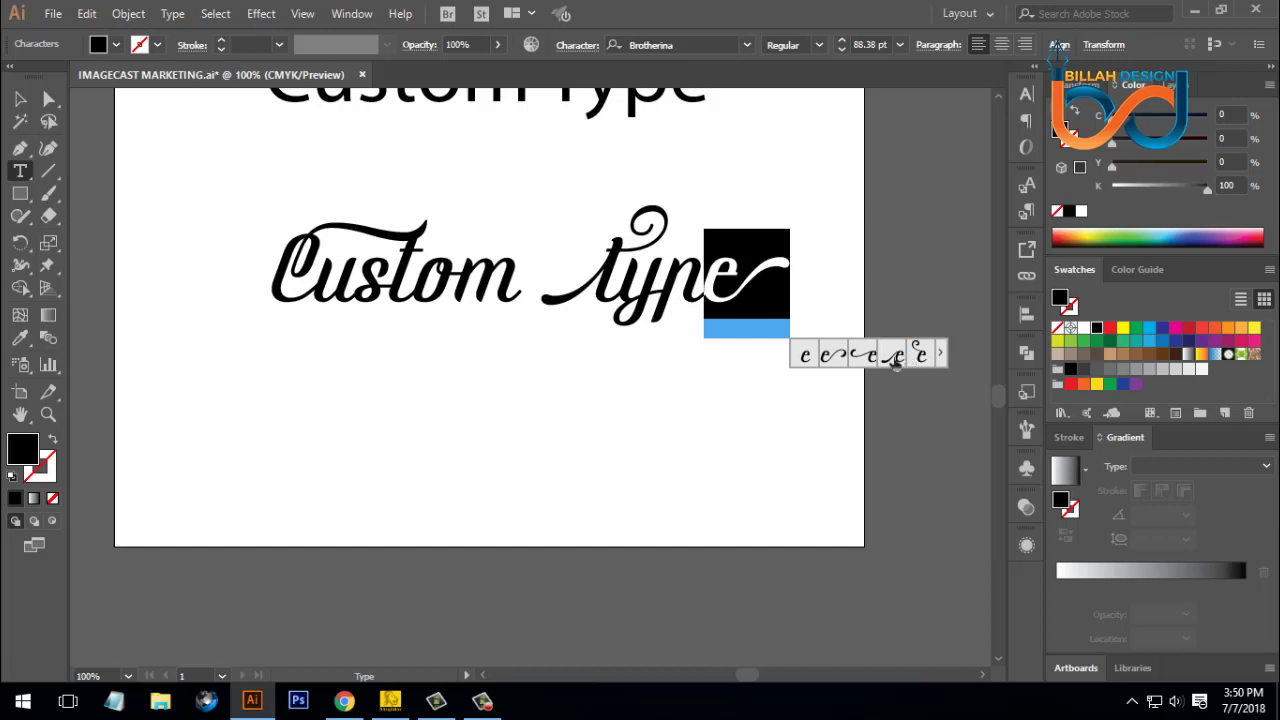
pyautogui.click(833, 358)
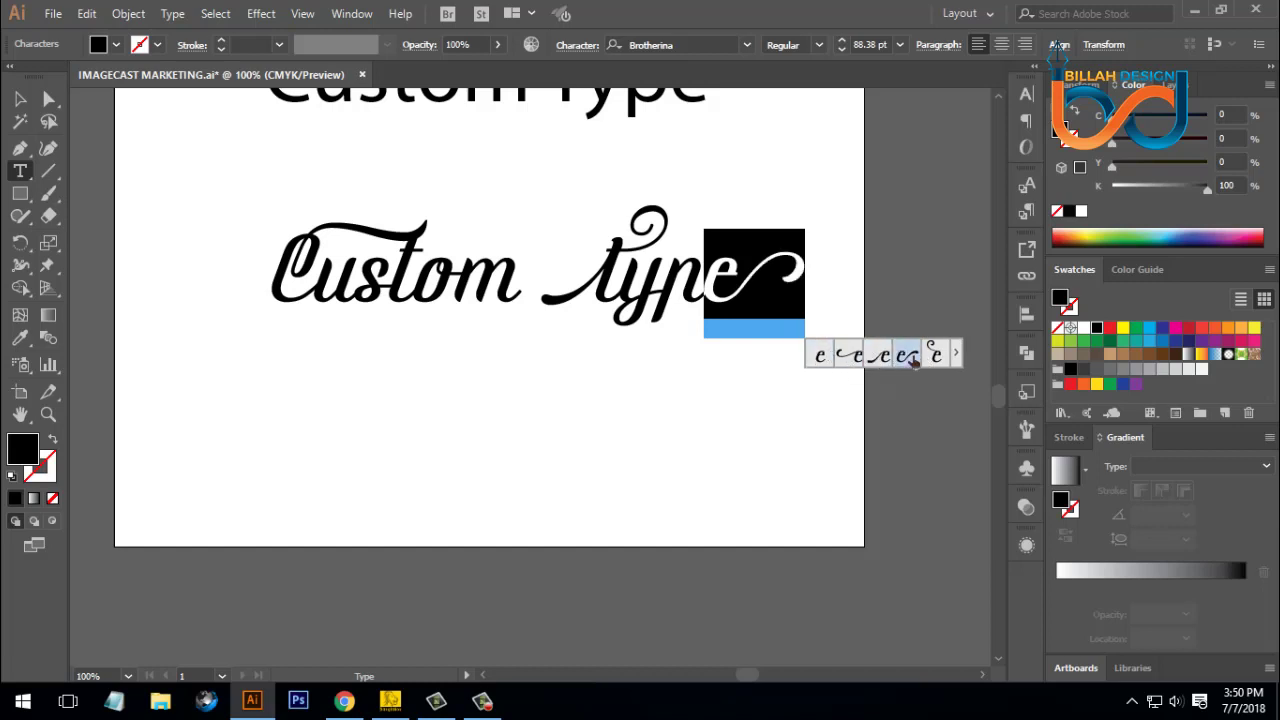
pyautogui.click(910, 358)
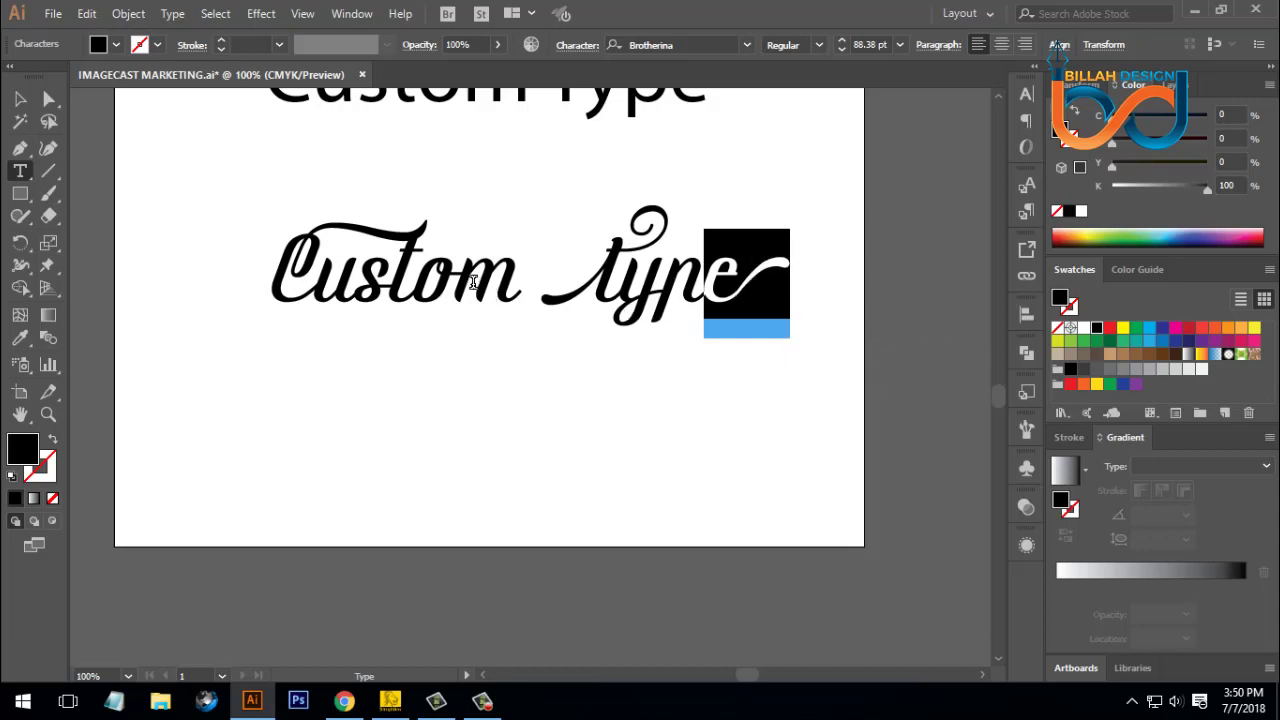
# - Give the m of Custom the looped swash alternate glyph, after trying the lead-in versions
pyautogui.moveTo(456, 278); pyautogui.dragTo(518, 285)
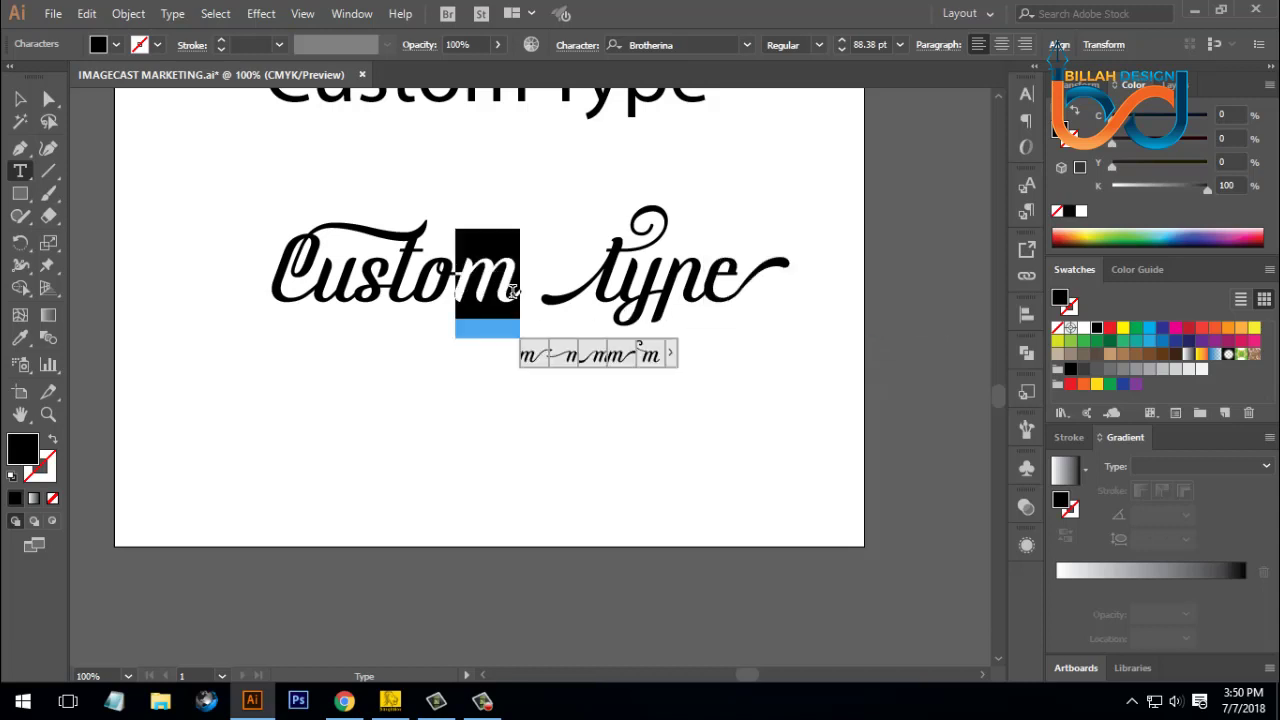
pyautogui.click(652, 357)
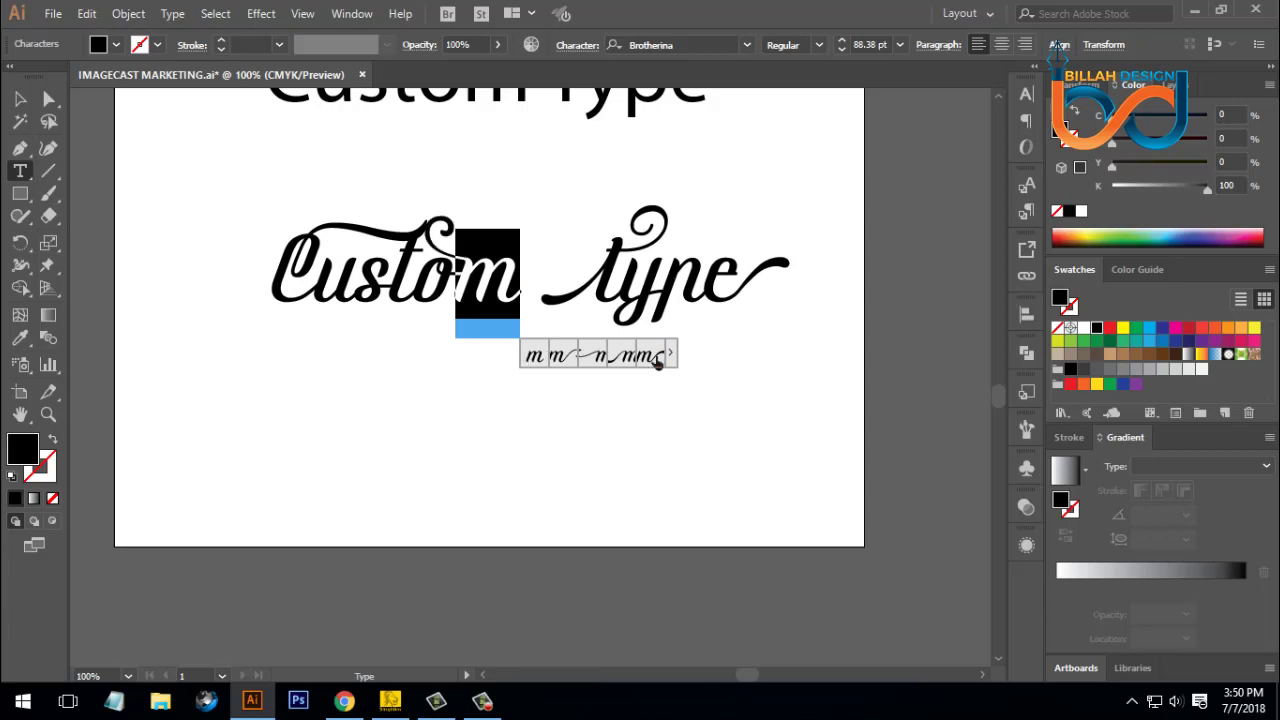
pyautogui.click(628, 358)
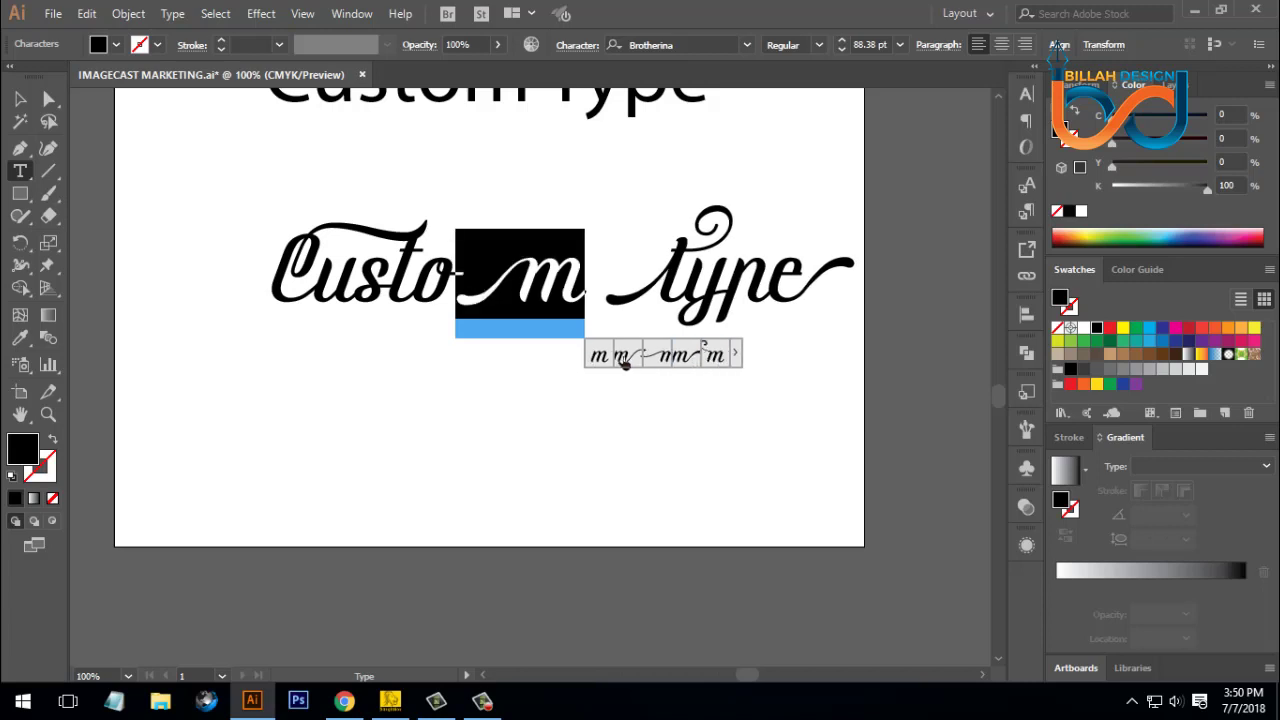
pyautogui.click(661, 358)
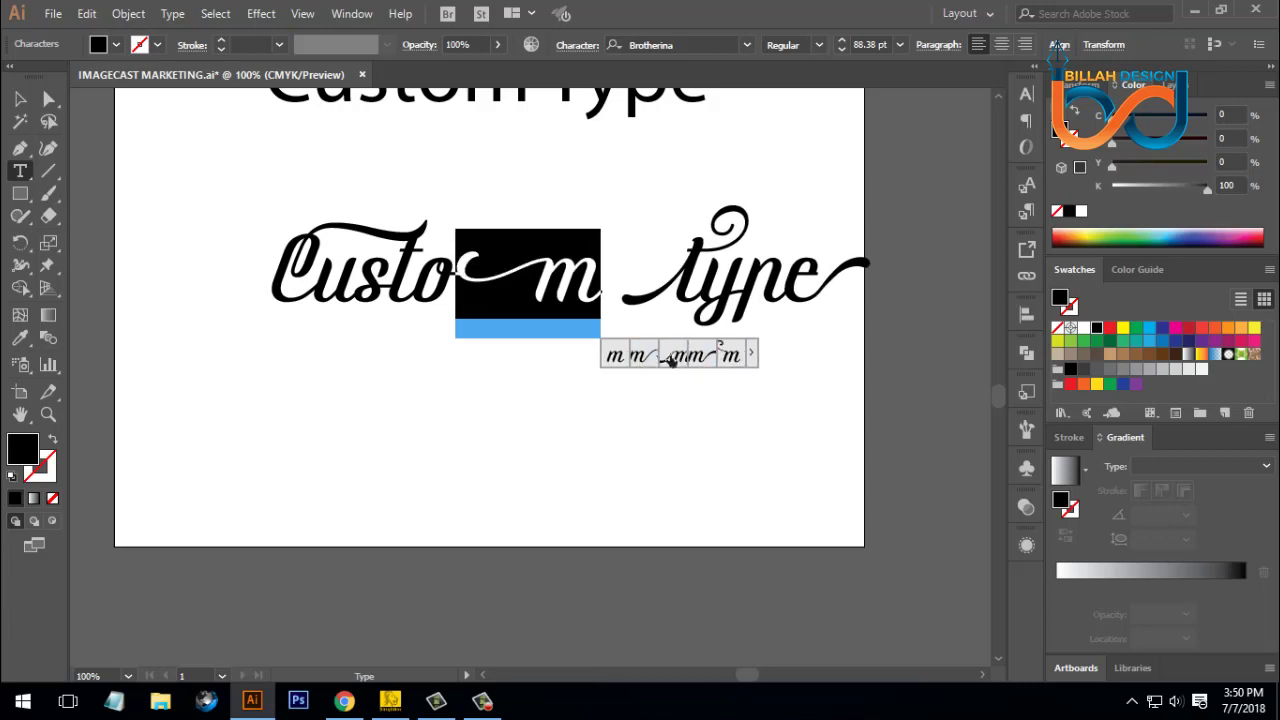
pyautogui.click(733, 358)
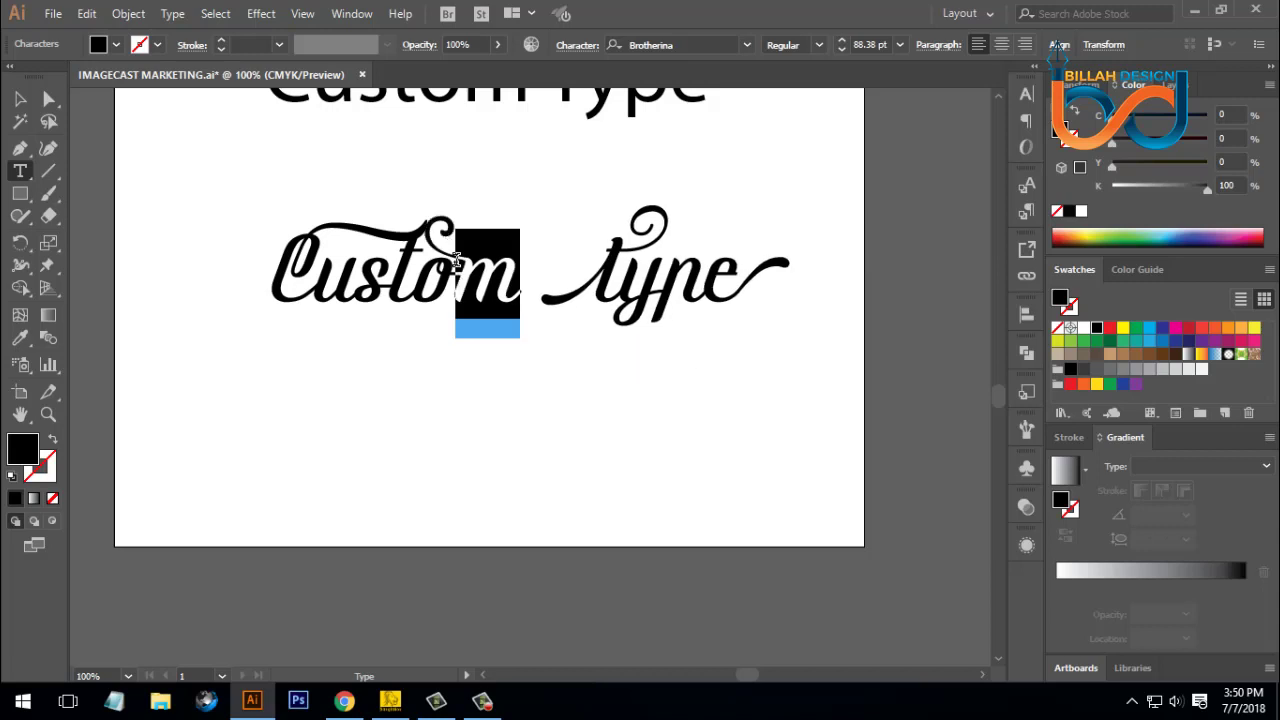
# - Exit text editing and nudge the lettering slightly down, then up-left
pyautogui.press('Escape')
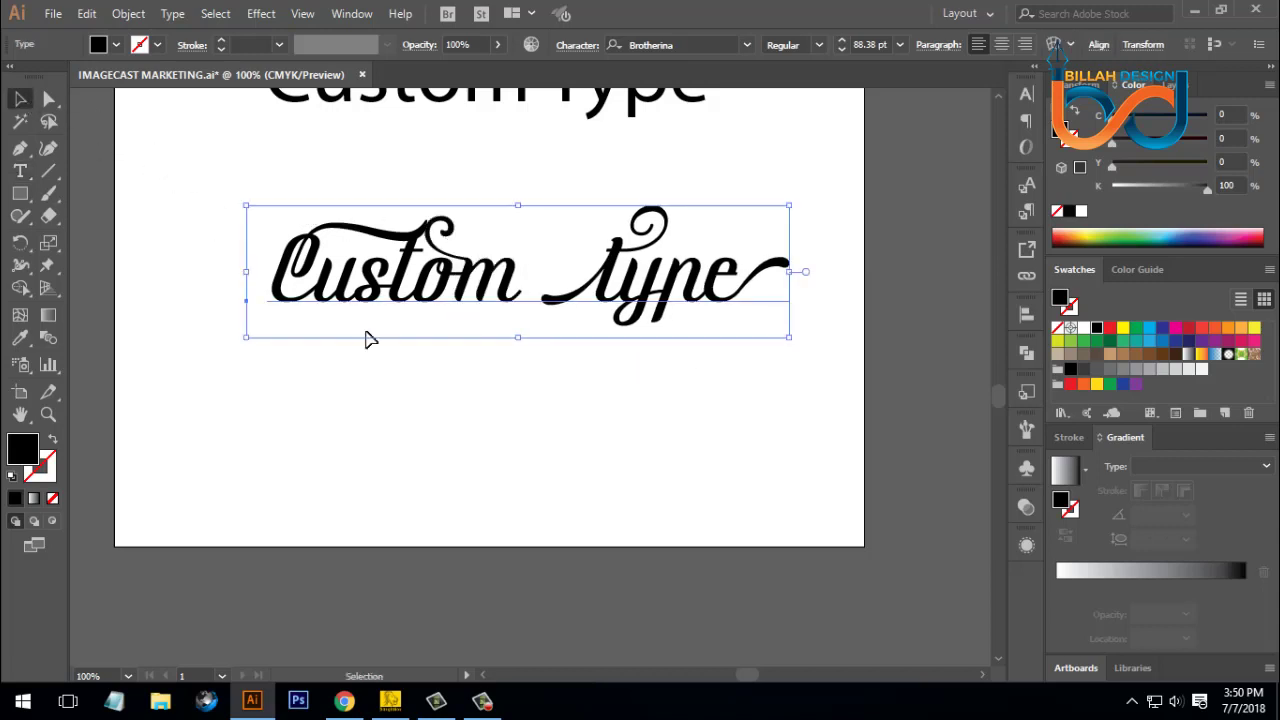
pyautogui.click(478, 388)
pyautogui.moveTo(498, 308); pyautogui.dragTo(502, 331)
pyautogui.click(603, 420)
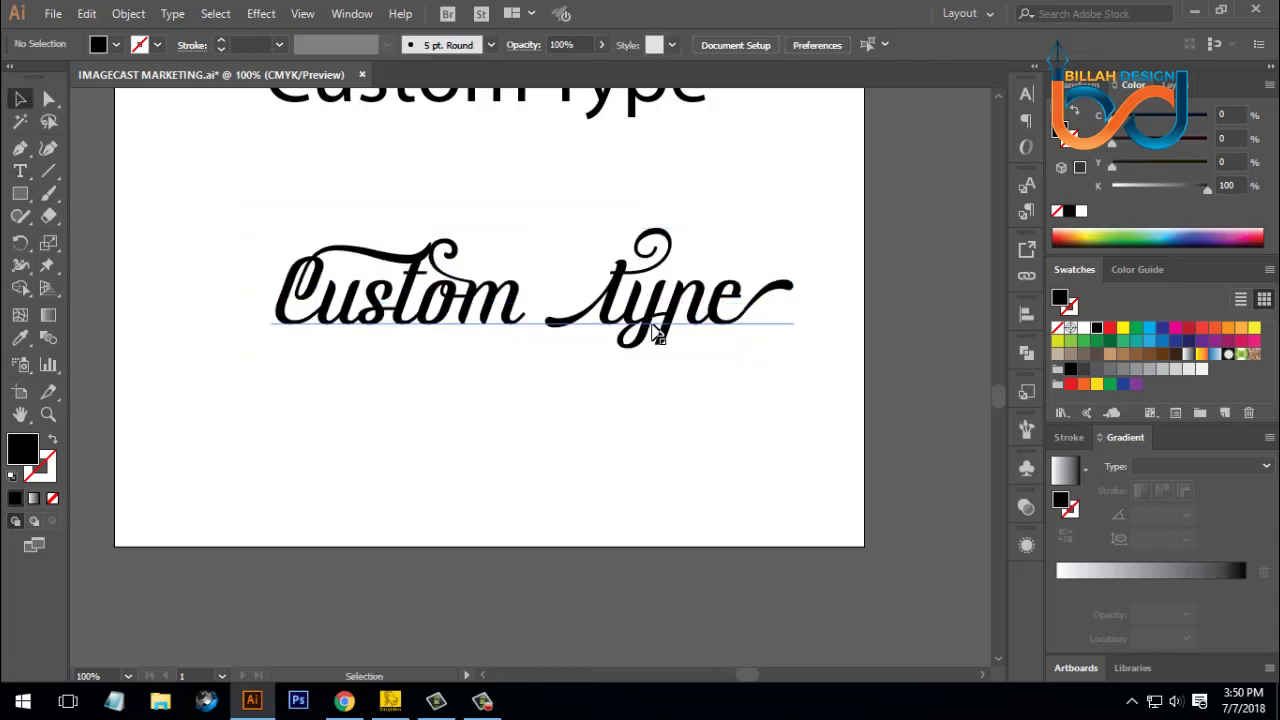
pyautogui.moveTo(655, 322); pyautogui.dragTo(651, 318)
pyautogui.click(677, 409)
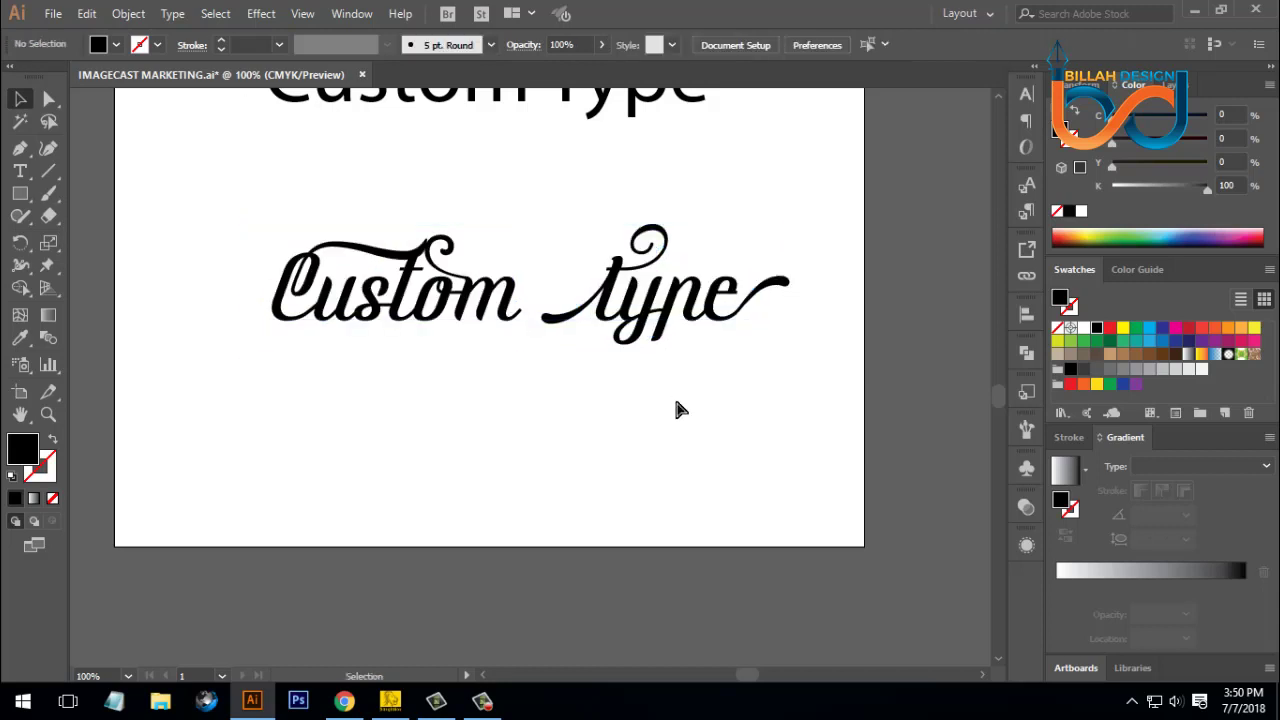
# - Move the lettering about 18 px left and slightly up to centre it
pyautogui.hotkey('ctrl', '-')
pyautogui.hotkey('ctrl', '+')
pyautogui.hotkey('ctrl', '+')
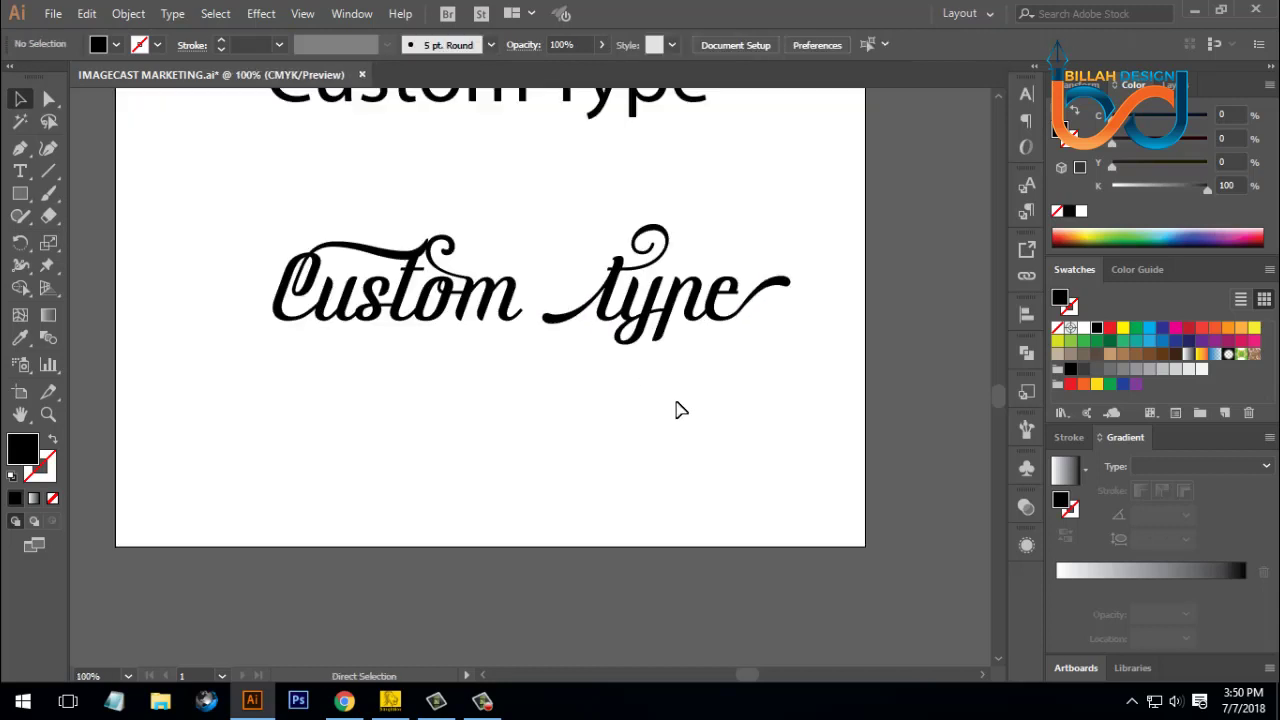
pyautogui.moveTo(661, 329); pyautogui.dragTo(641, 324)
pyautogui.click(687, 414)
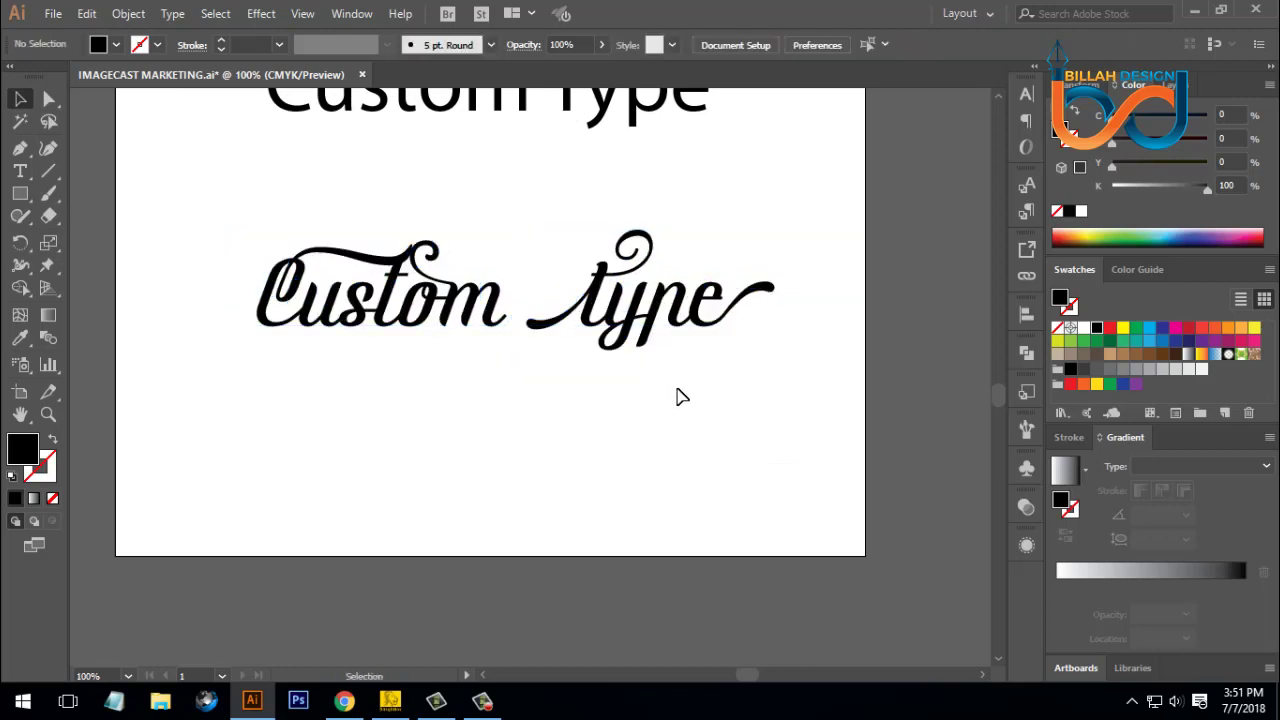
pyautogui.moveTo(677, 366); pyautogui.dragTo(671, 329)
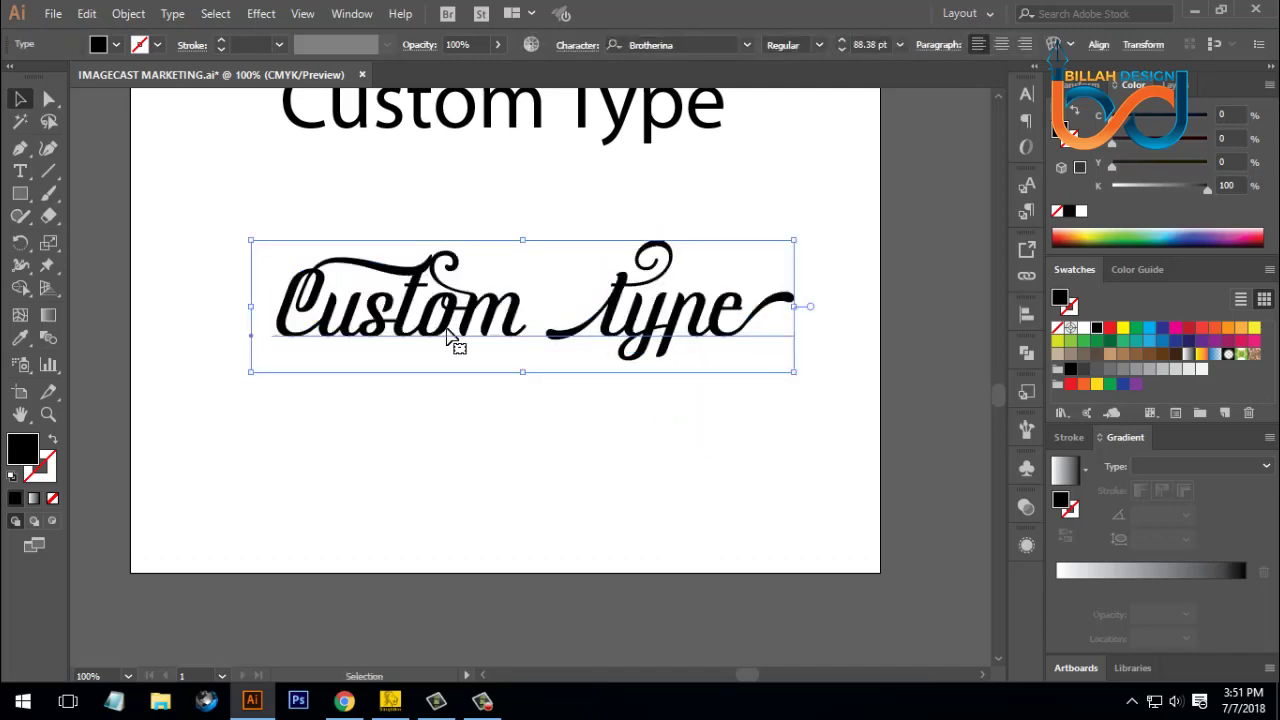
pyautogui.click(582, 407)
pyautogui.click(600, 323)
# - Convert the script lettering to outlines and nudge the outlined group slightly
pyautogui.rightClick(600, 320)
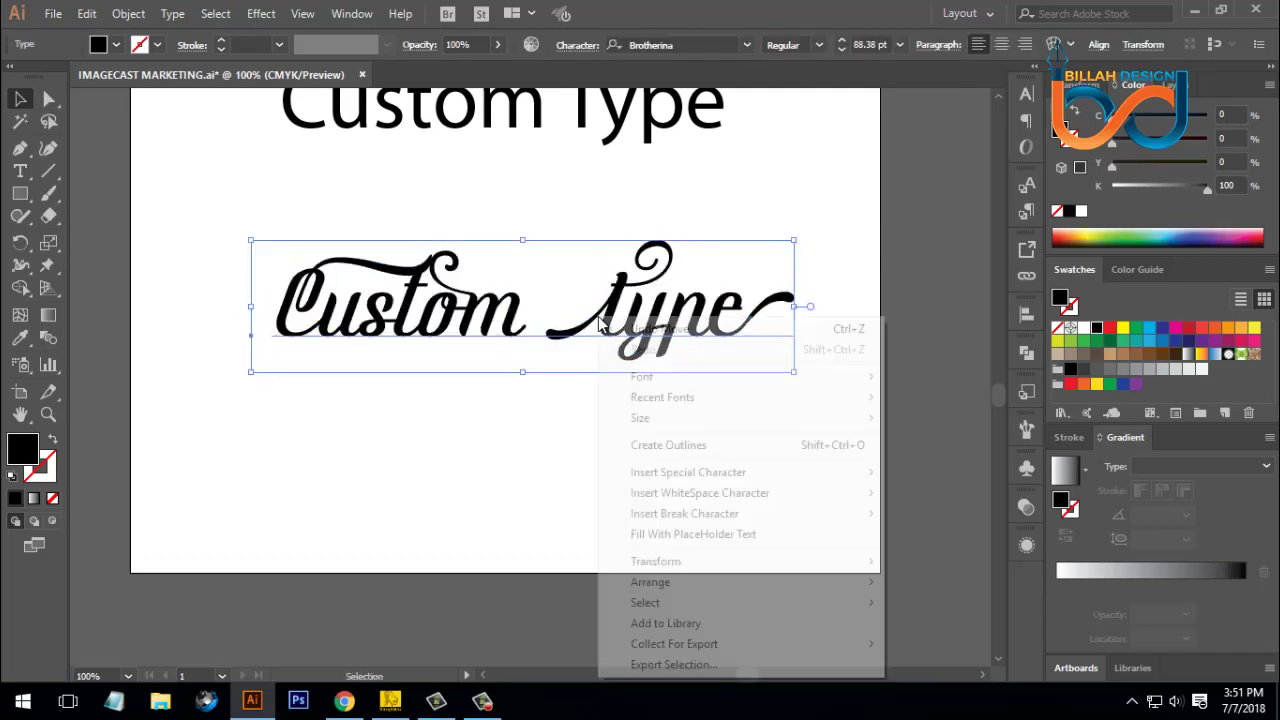
pyautogui.click(674, 445)
pyautogui.click(757, 463)
pyautogui.moveTo(651, 323); pyautogui.dragTo(684, 364)
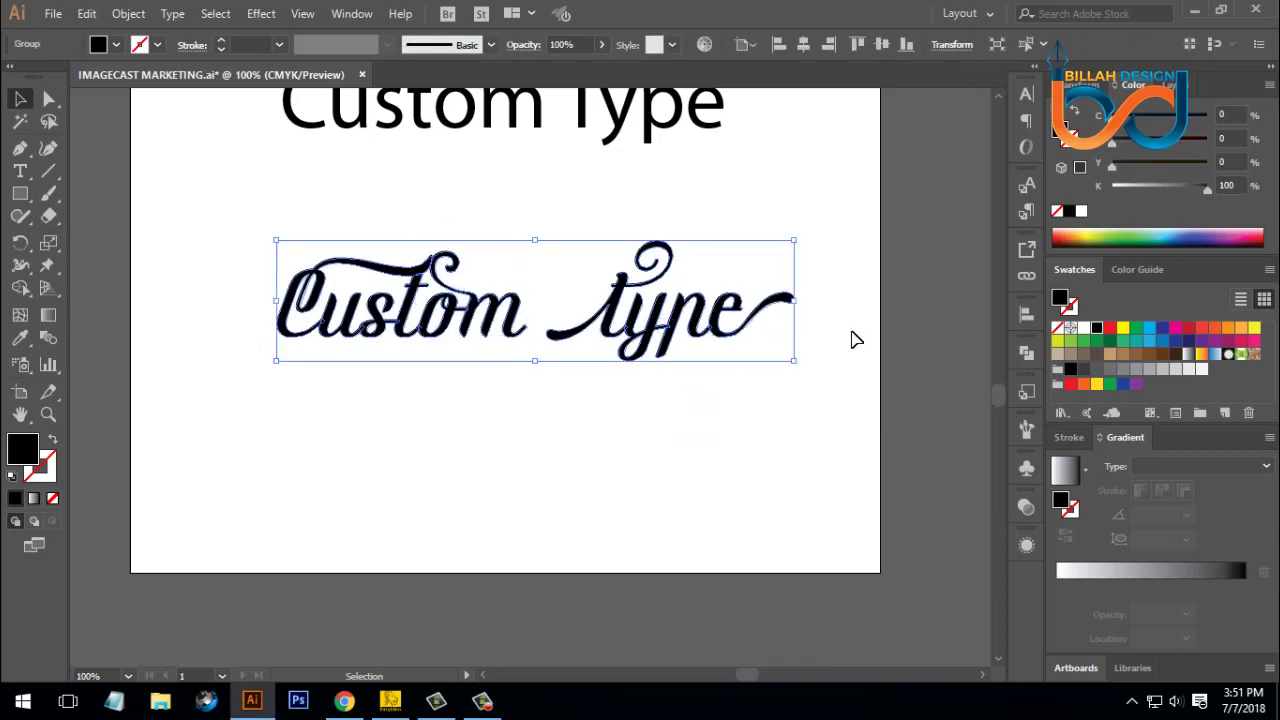
# - Check the Pathfinder options, then select the outlined script lettering group
pyautogui.click(1026, 353)
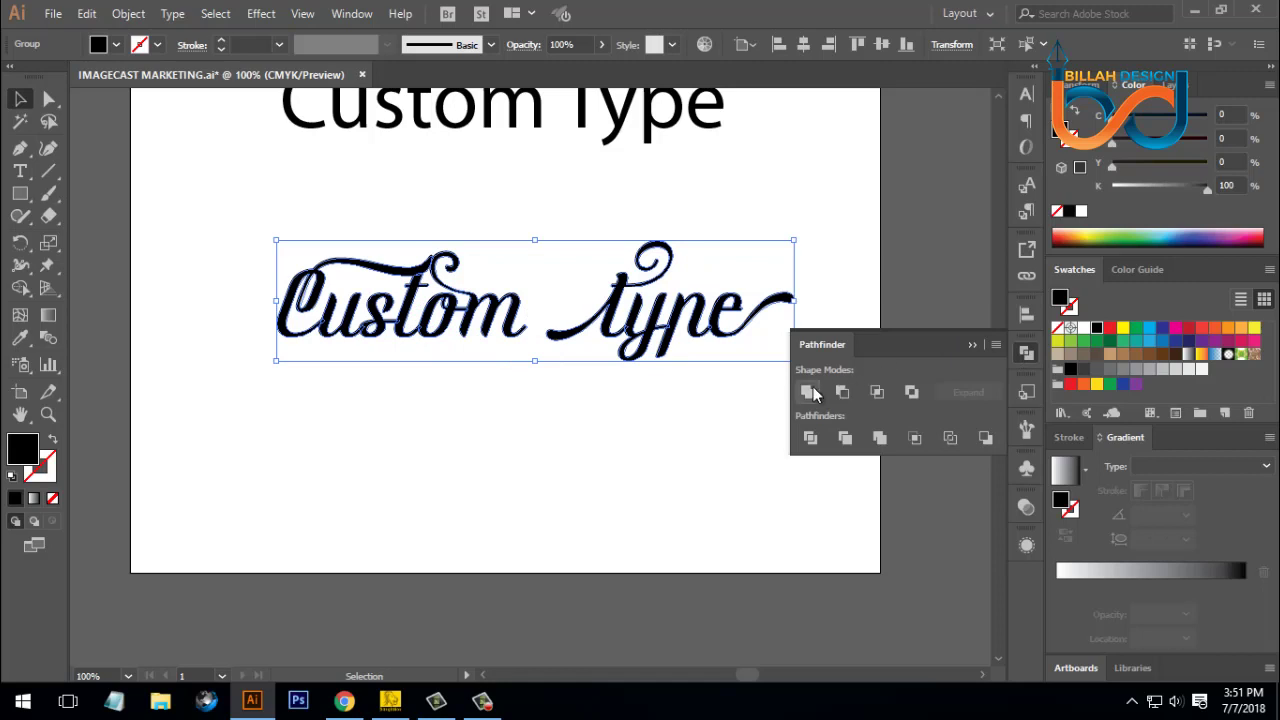
pyautogui.click(1026, 353)
pyautogui.click(740, 434)
pyautogui.click(654, 334)
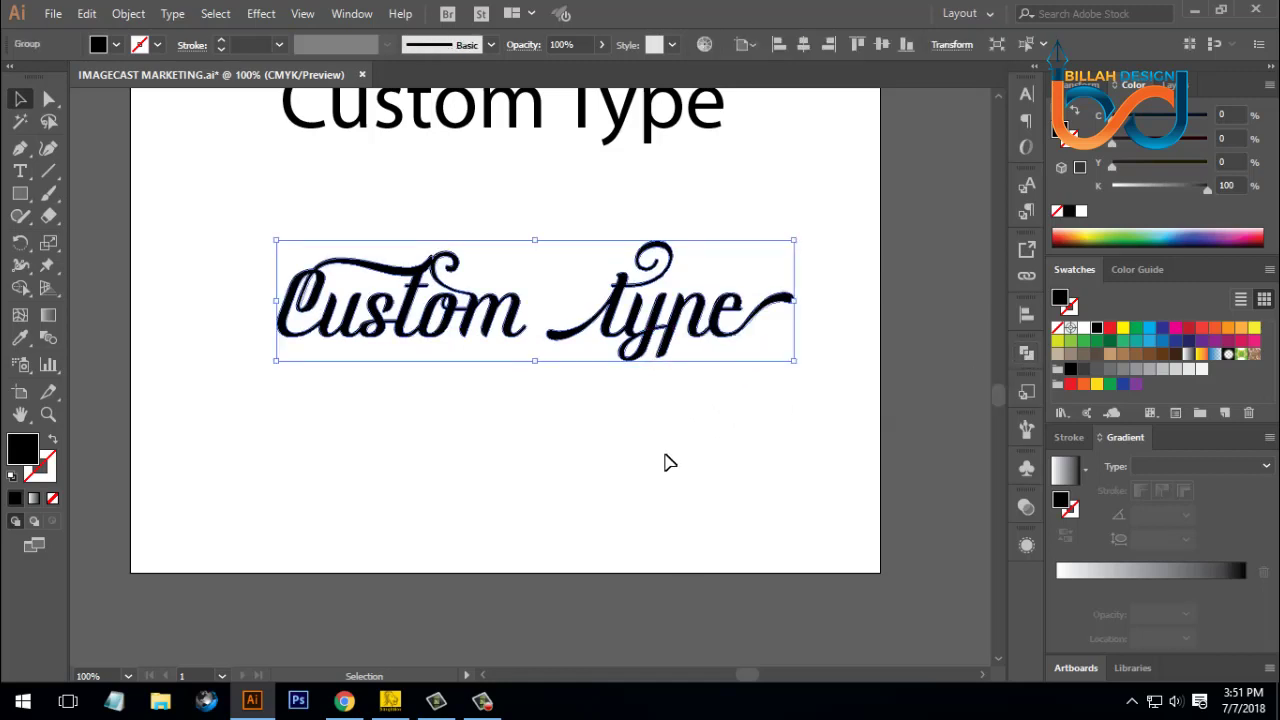
pyautogui.click(670, 462)
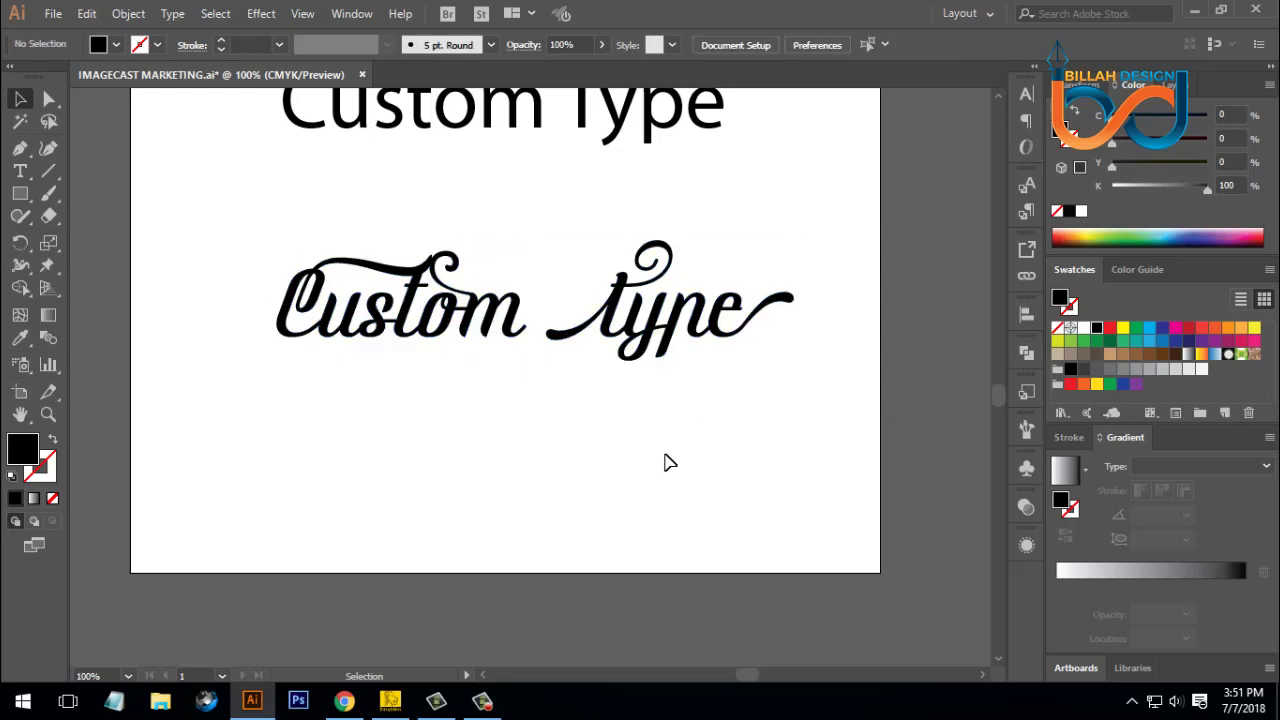
pyautogui.click(622, 325)
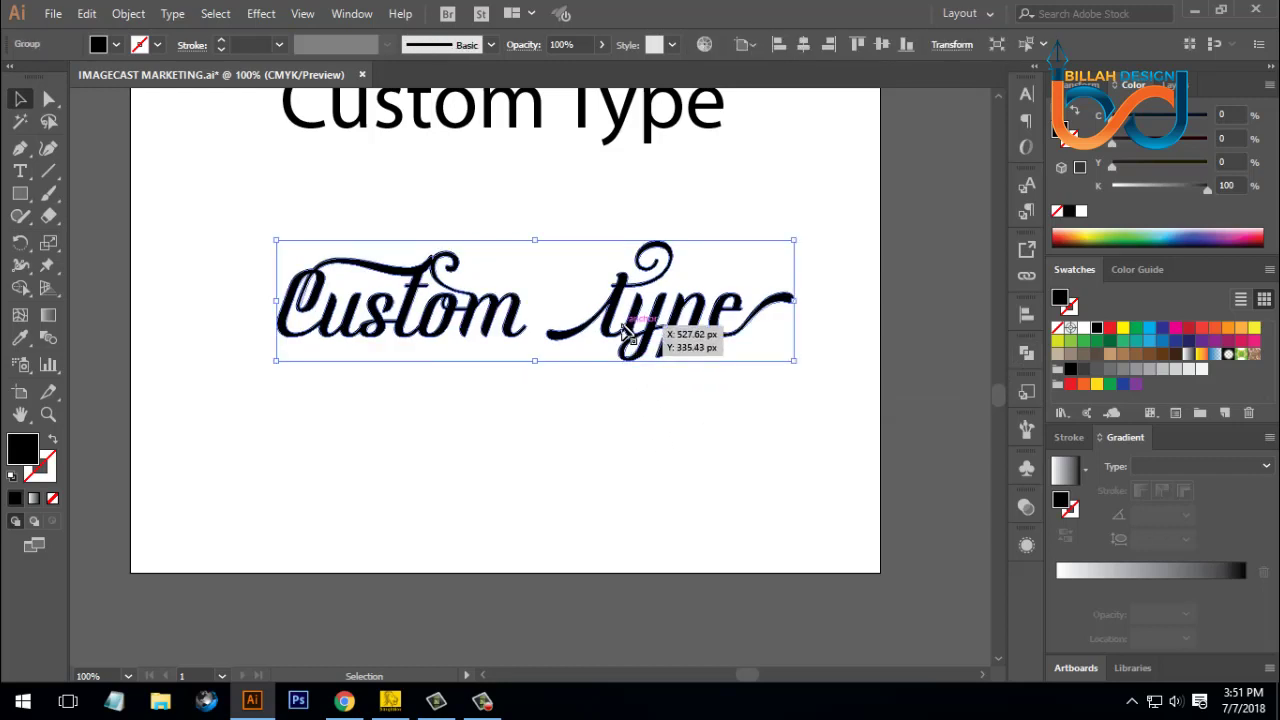
# - Ungroup the script lettering and nudge 'type' left so it connects with 'Custom'
pyautogui.rightClick(622, 325)
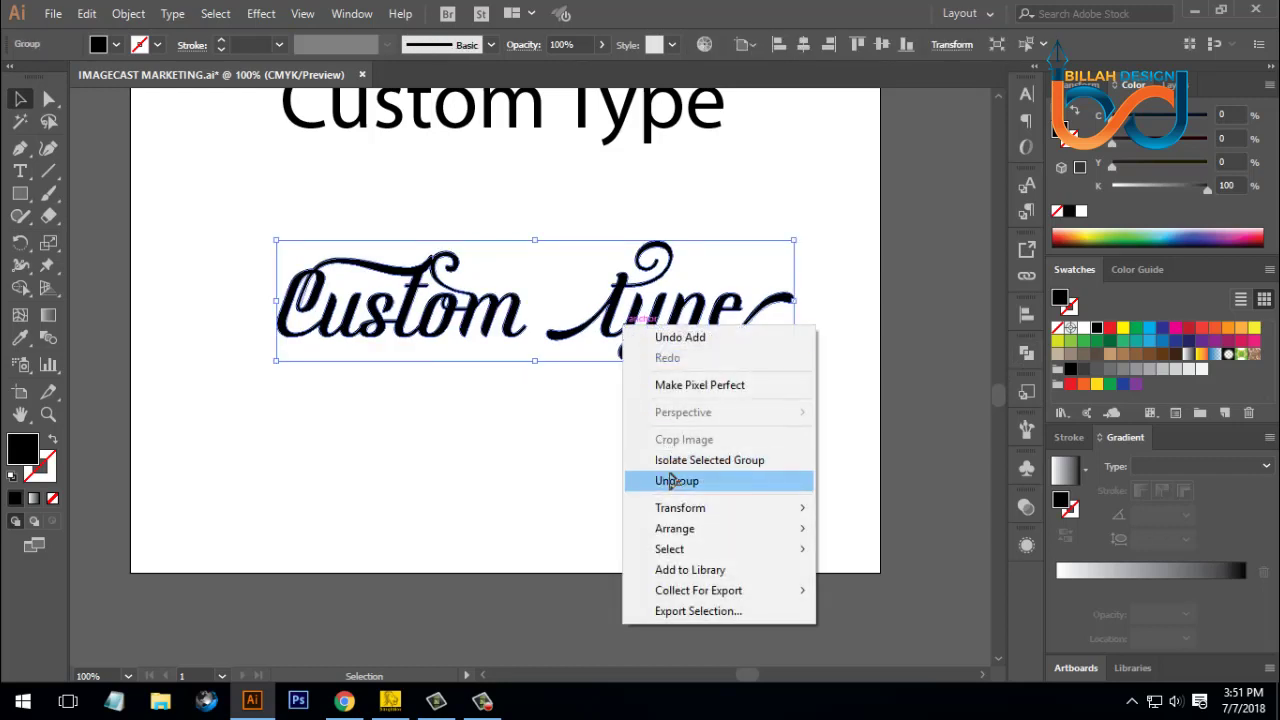
pyautogui.click(663, 477)
pyautogui.click(705, 445)
pyautogui.moveTo(564, 240); pyautogui.dragTo(838, 394)
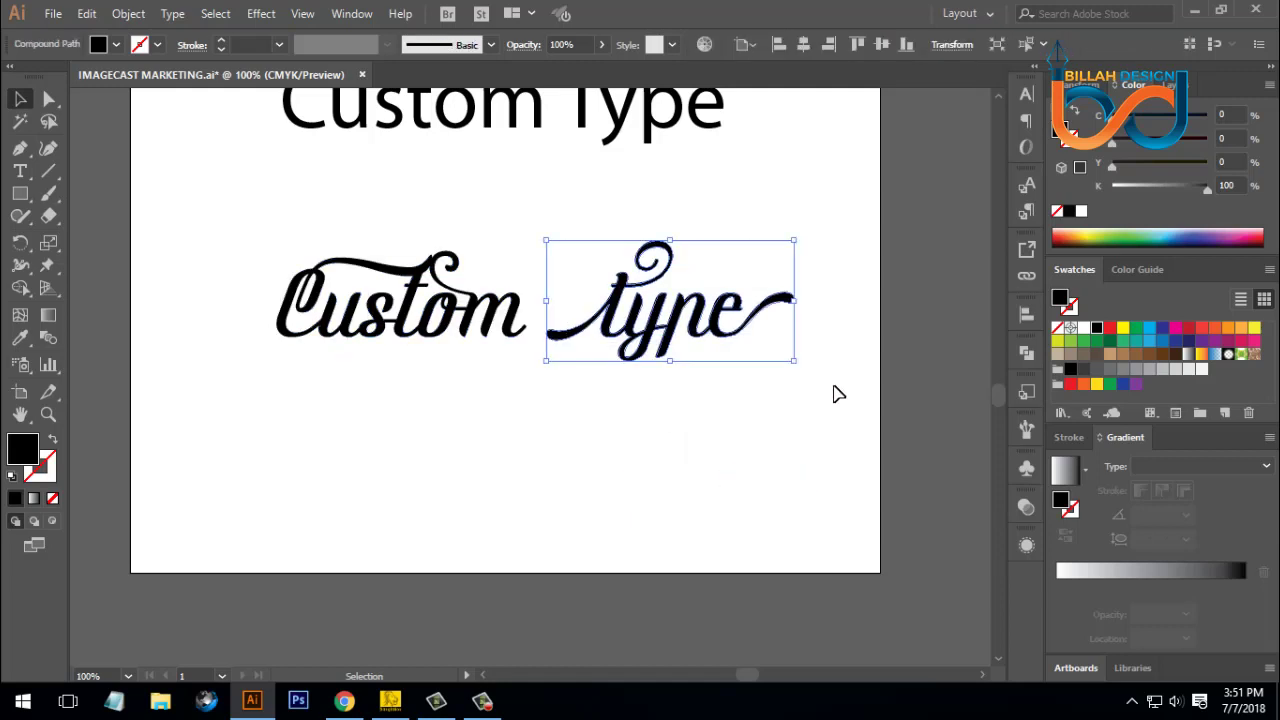
pyautogui.click(836, 397)
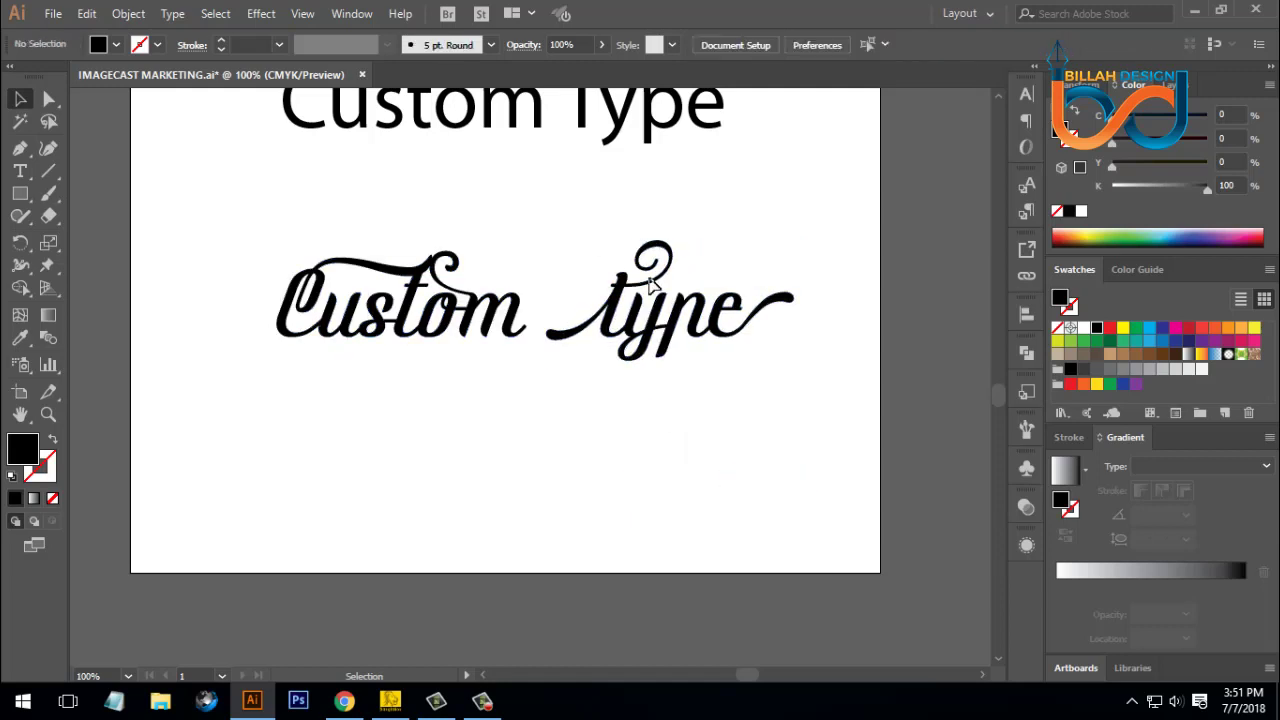
pyautogui.click(775, 305)
pyautogui.press('Left')
pyautogui.press('Left')
pyautogui.press('Left')
pyautogui.press('Left')
pyautogui.press('Left')
pyautogui.press('Left')
pyautogui.press('Left')
pyautogui.press('Left')
pyautogui.press('Left')
pyautogui.press('Left')
pyautogui.press('Left')
pyautogui.press('Left')
pyautogui.press('Left')
pyautogui.press('Left')
pyautogui.press('Left')
pyautogui.press('Left')
pyautogui.press('Left')
pyautogui.press('Left')
pyautogui.press('Left')
pyautogui.press('Left')
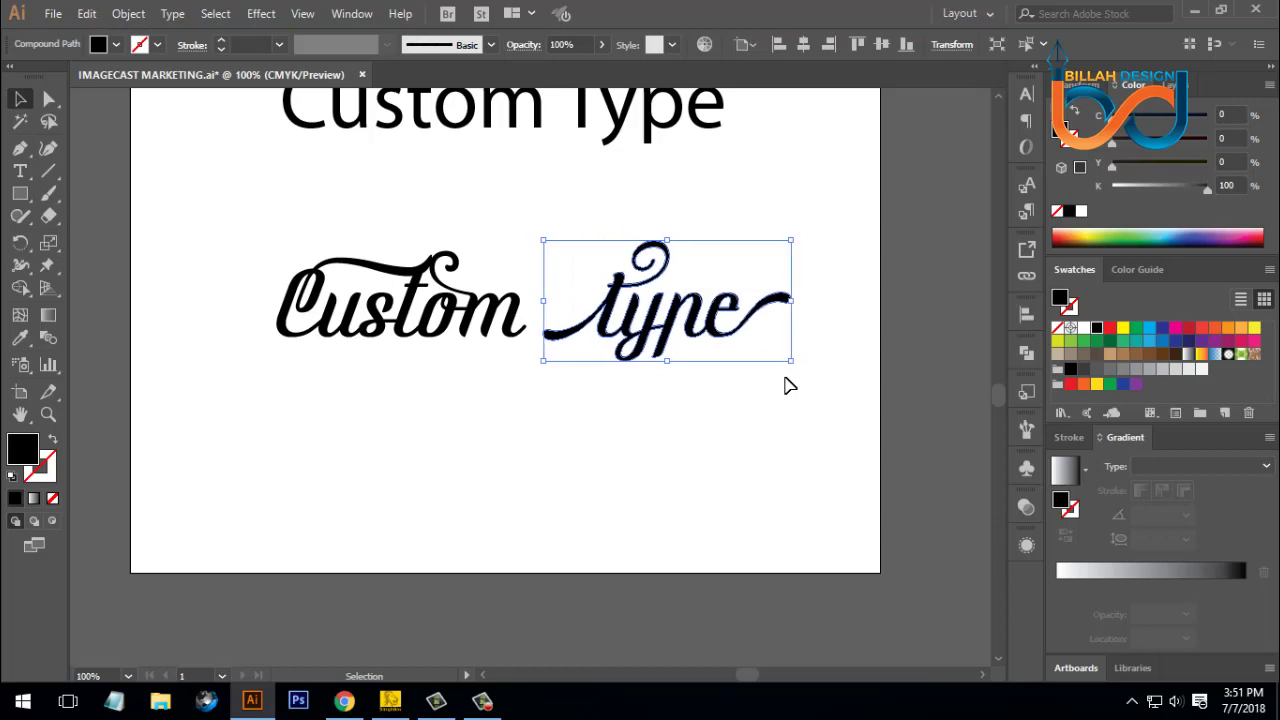
pyautogui.press('Left')
pyautogui.press('Left')
pyautogui.press('Left')
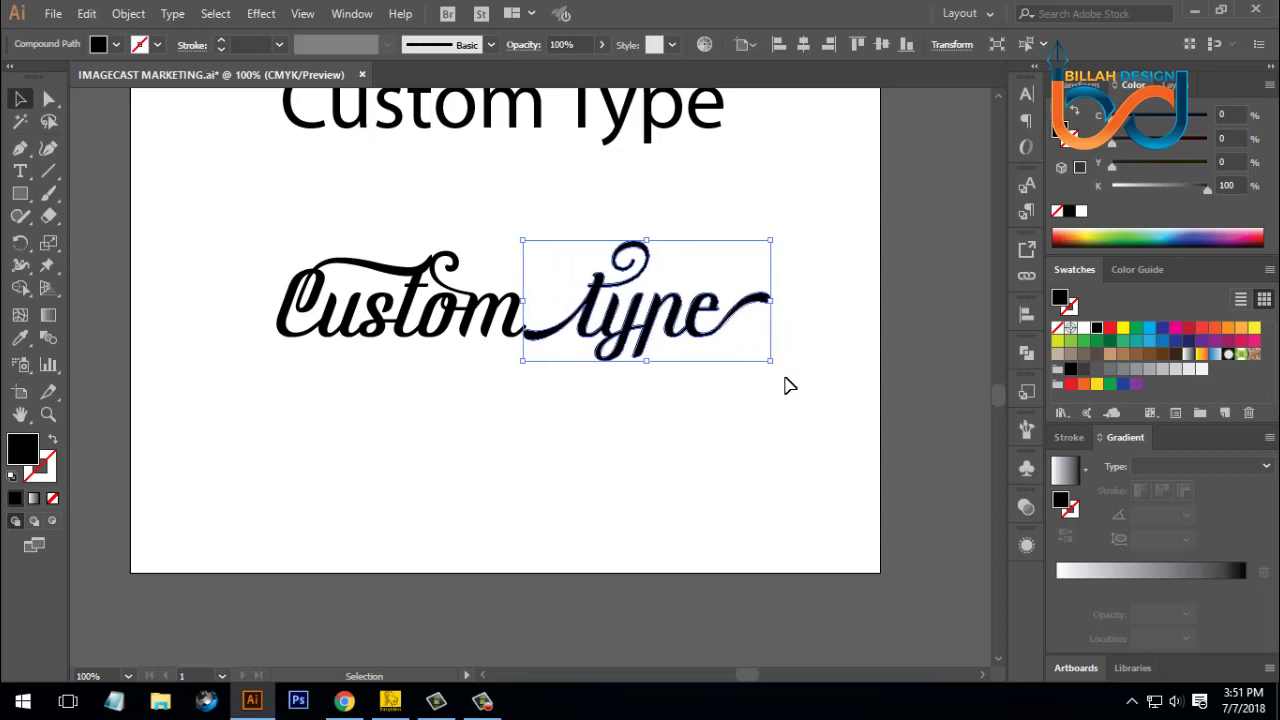
pyautogui.press('Right')
pyautogui.press('Right')
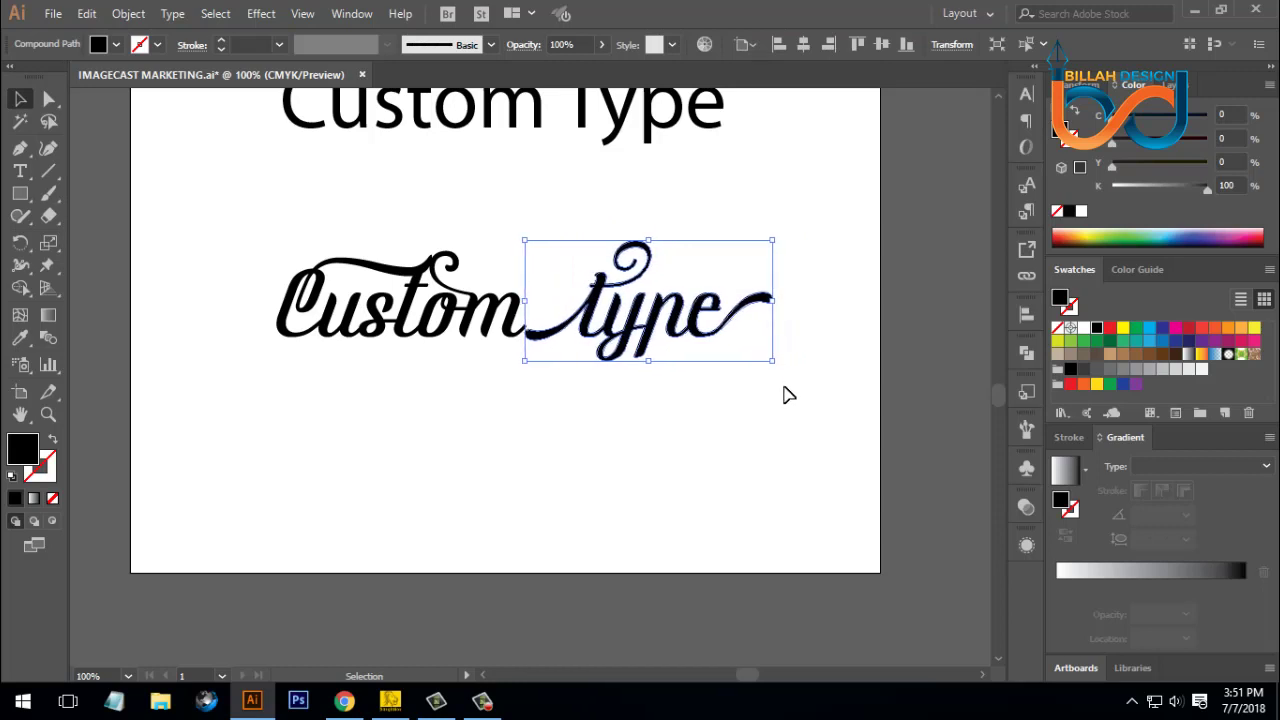
pyautogui.click(770, 432)
# - Marquee-select both script words and regroup them as one lettering piece
pyautogui.moveTo(192, 222); pyautogui.dragTo(545, 345)
pyautogui.click(843, 431)
pyautogui.click(603, 340)
pyautogui.click(193, 222)
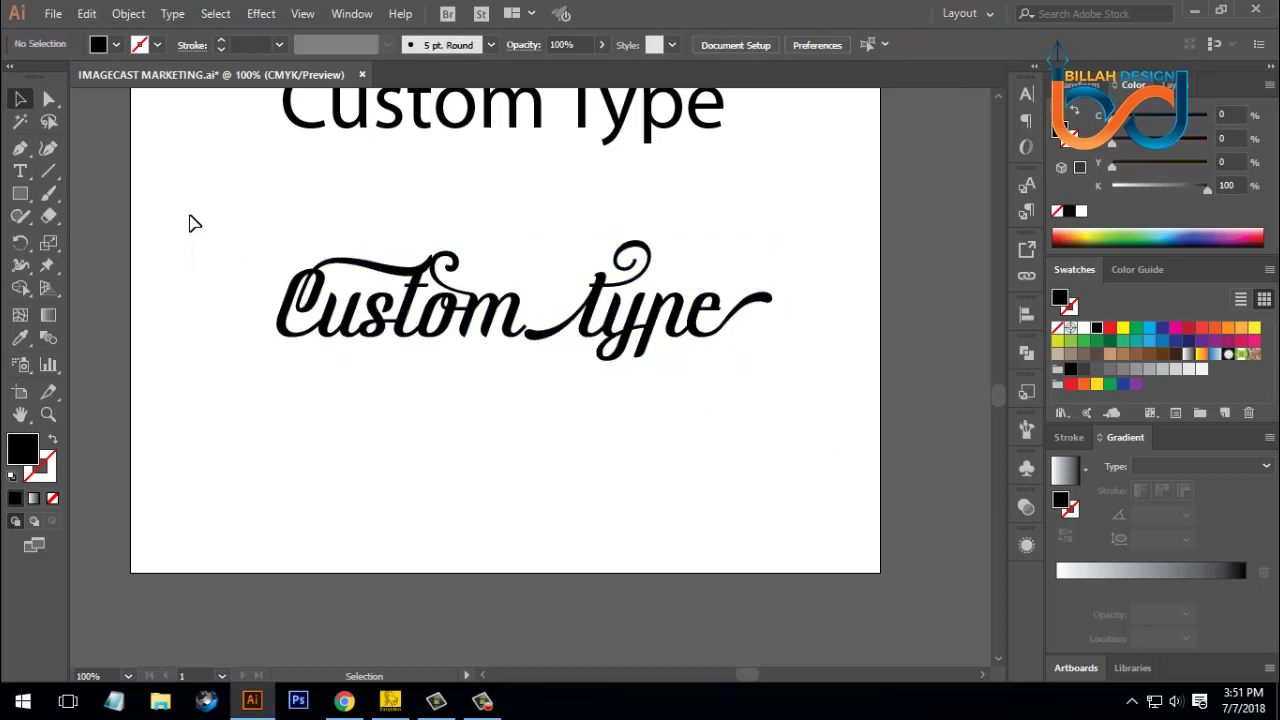
pyautogui.moveTo(164, 206); pyautogui.dragTo(886, 372)
pyautogui.rightClick(697, 303)
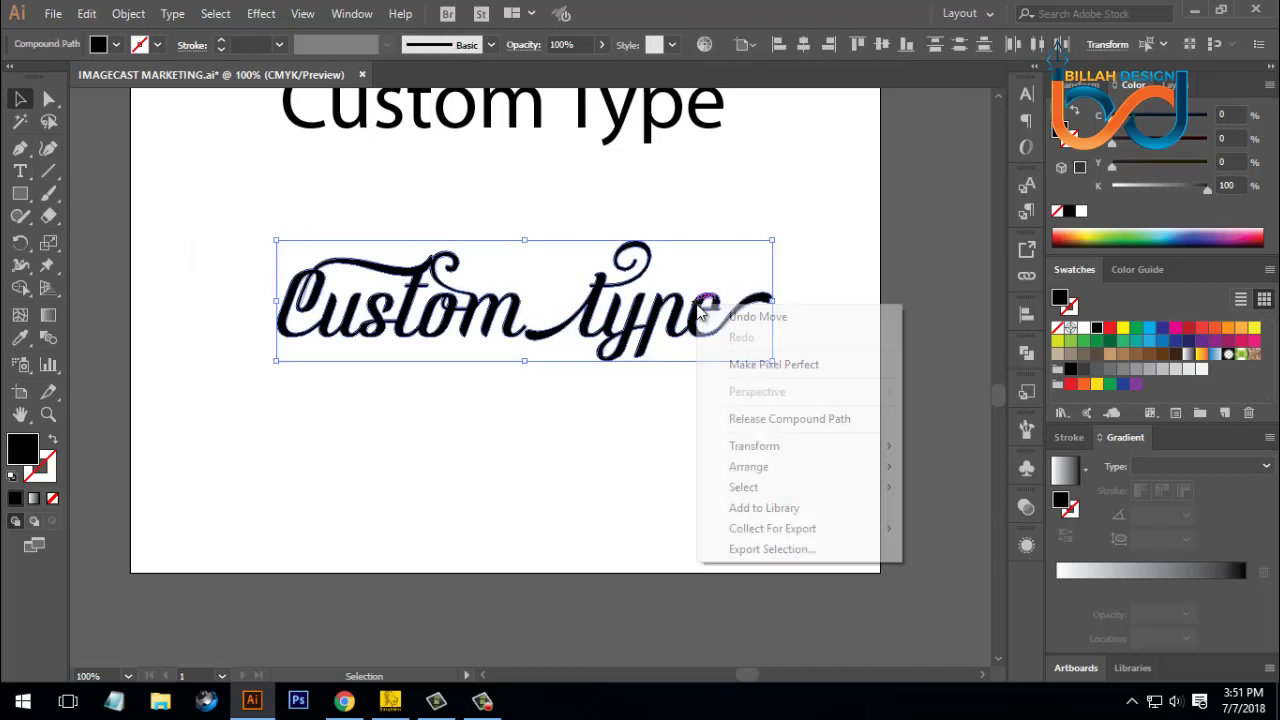
pyautogui.click(668, 423)
pyautogui.moveTo(220, 206); pyautogui.dragTo(828, 378)
pyautogui.hotkey('ctrl', 'alt', 'shift', '8')
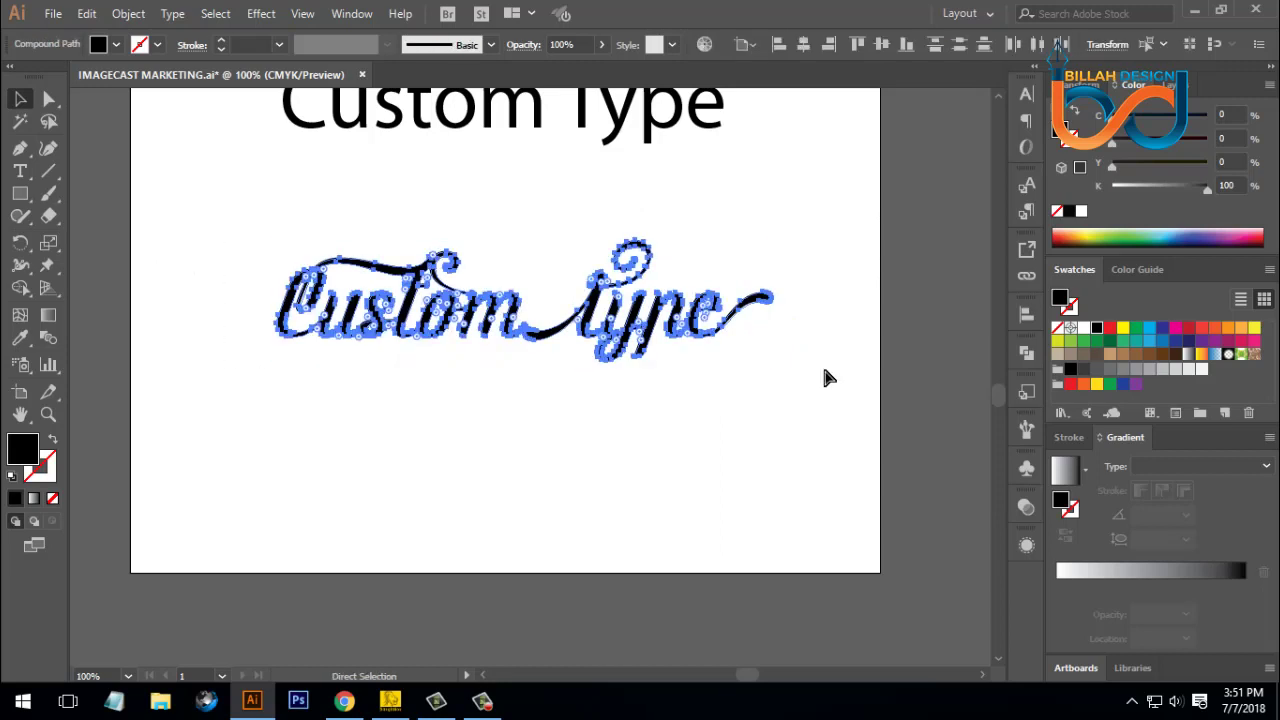
pyautogui.hotkey('ctrl', 'z')
pyautogui.click(765, 412)
pyautogui.click(660, 325)
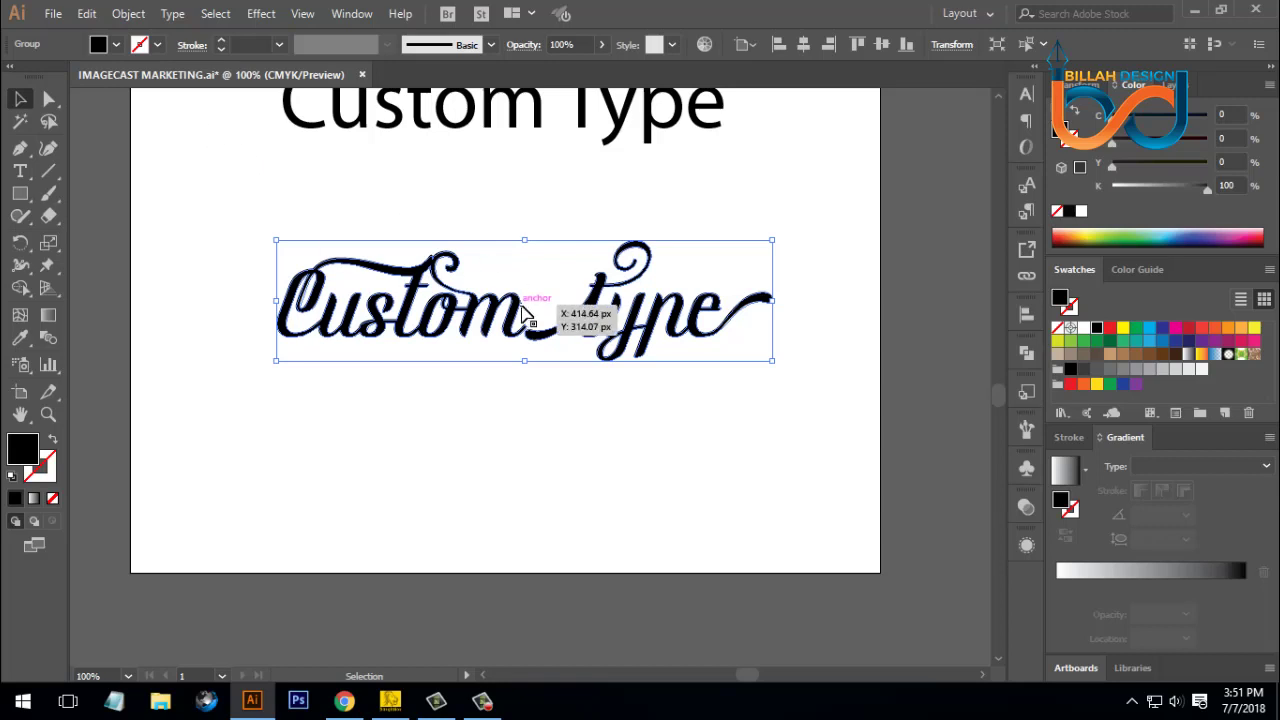
pyautogui.press('a')
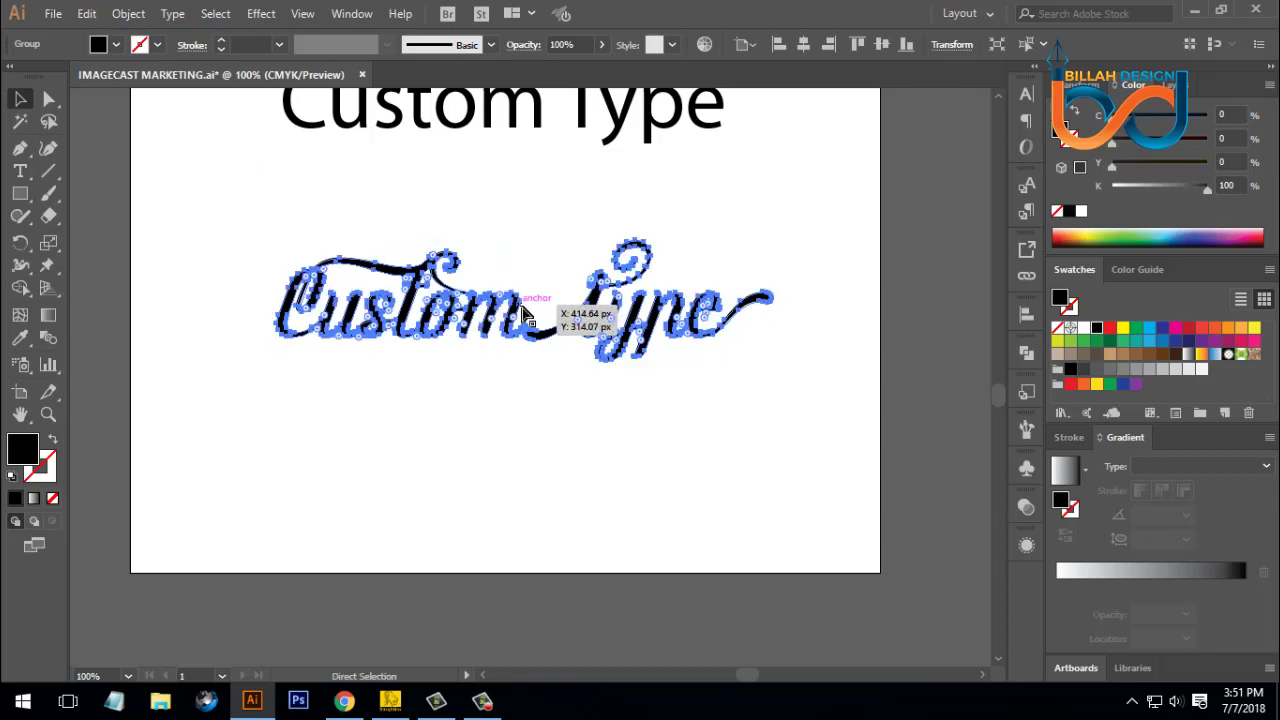
pyautogui.press('v')
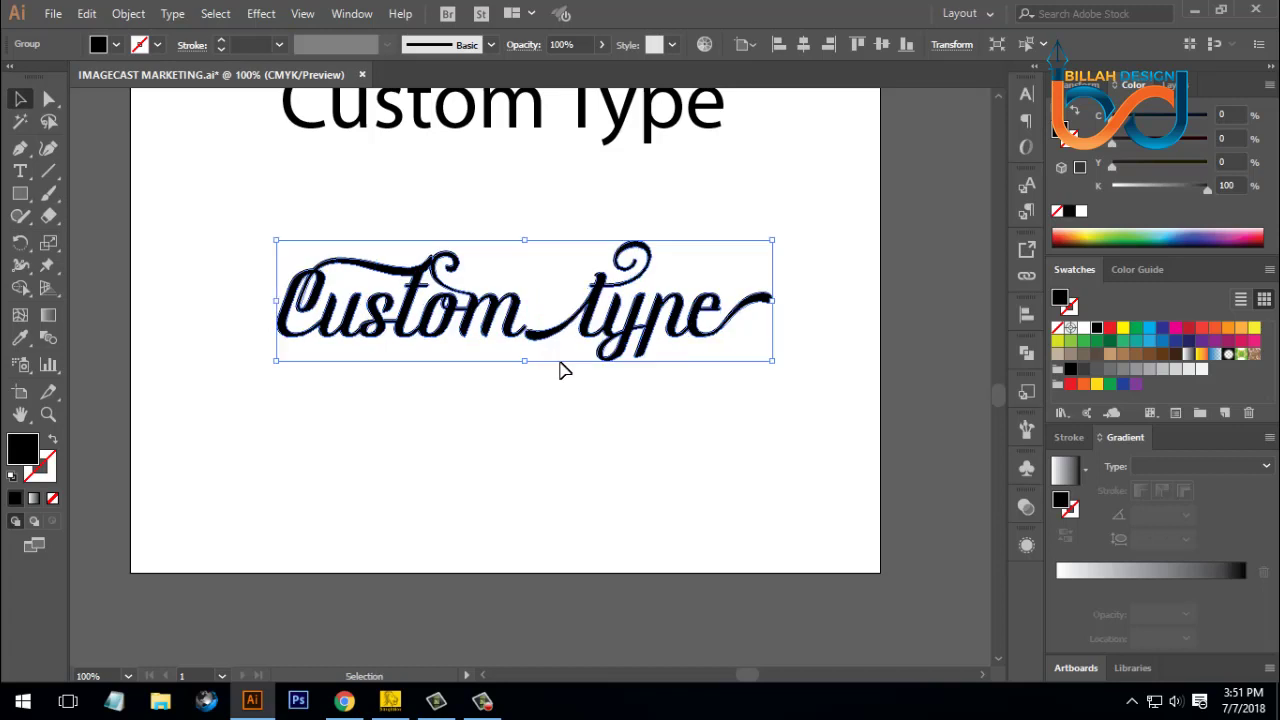
# - Fill the lettering red and place a copy behind the black original
pyautogui.click(1109, 331)
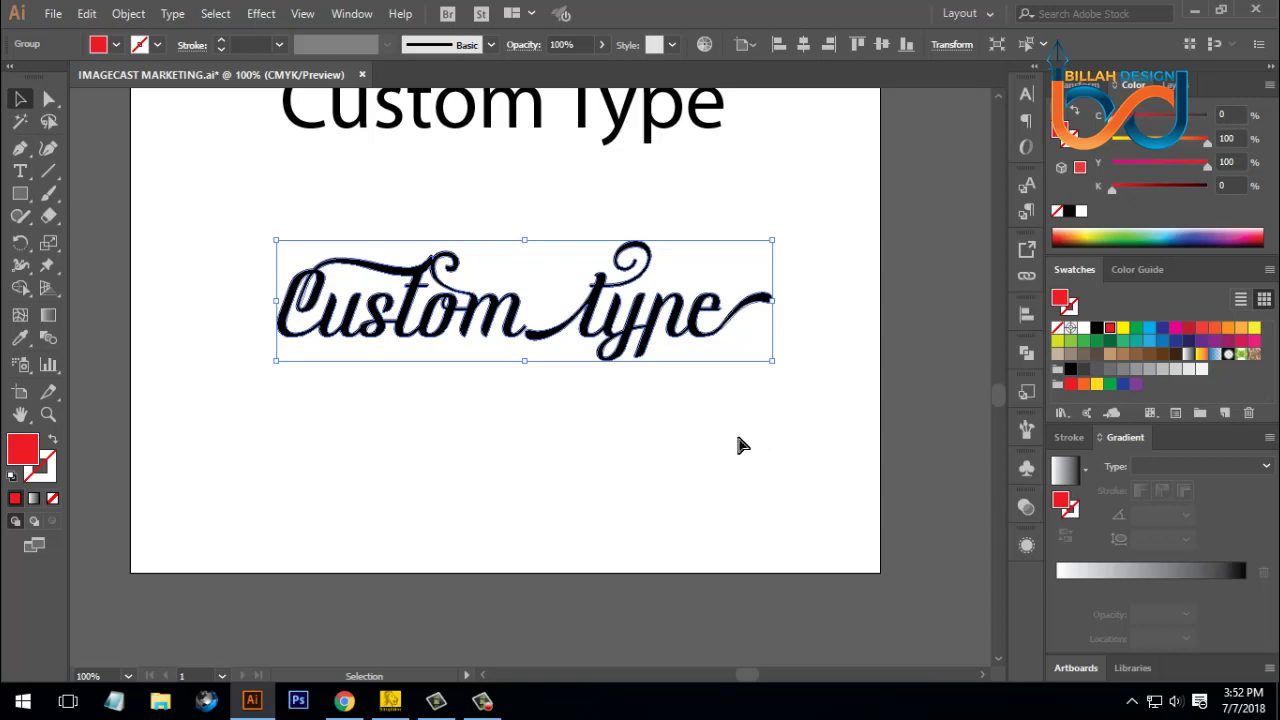
pyautogui.press('a')
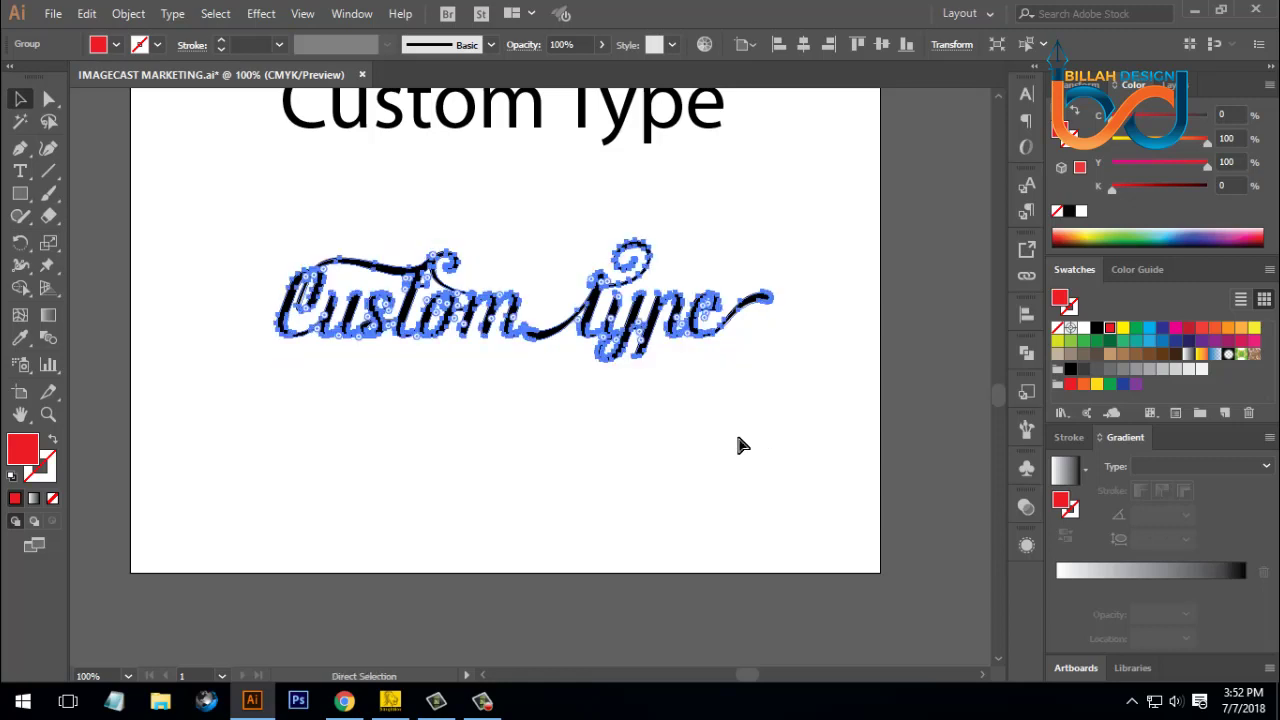
pyautogui.press('v')
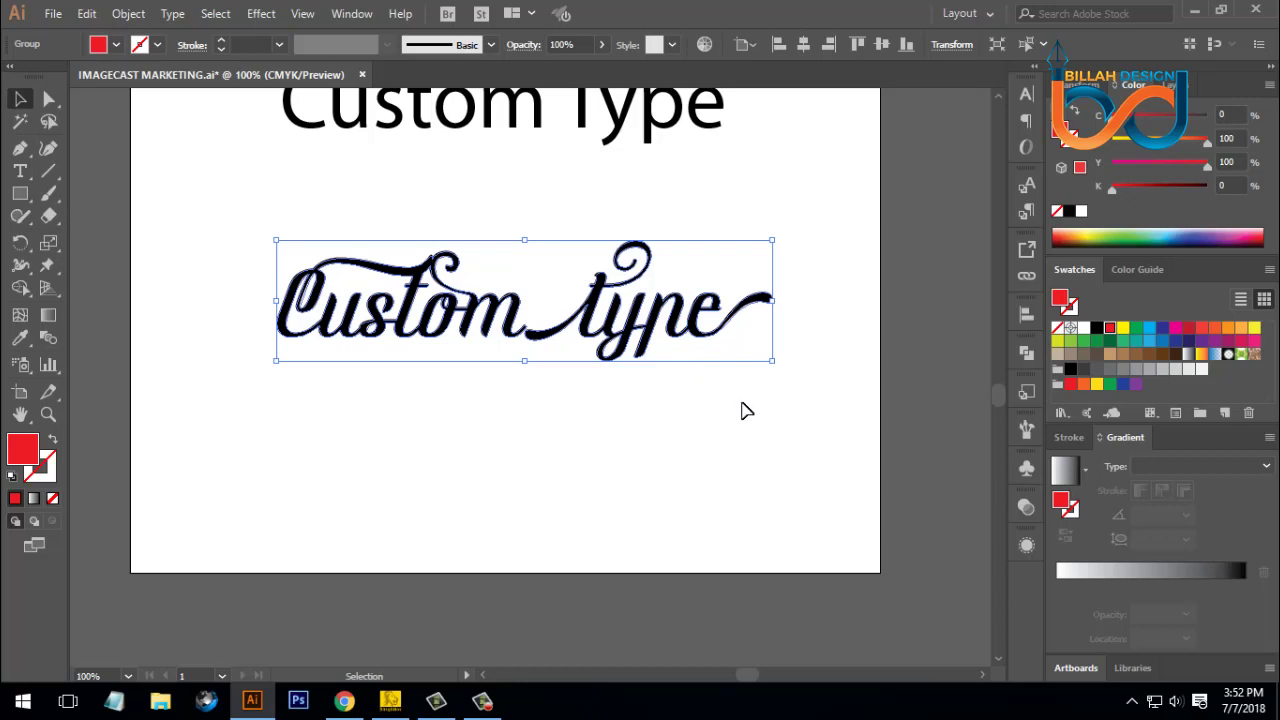
# - Offset the red copy several steps down and to the right as a shadow
pyautogui.press('Down')
pyautogui.press('Down')
pyautogui.press('Down')
pyautogui.press('Down')
pyautogui.press('Down')
pyautogui.press('Right')
pyautogui.press('Right')
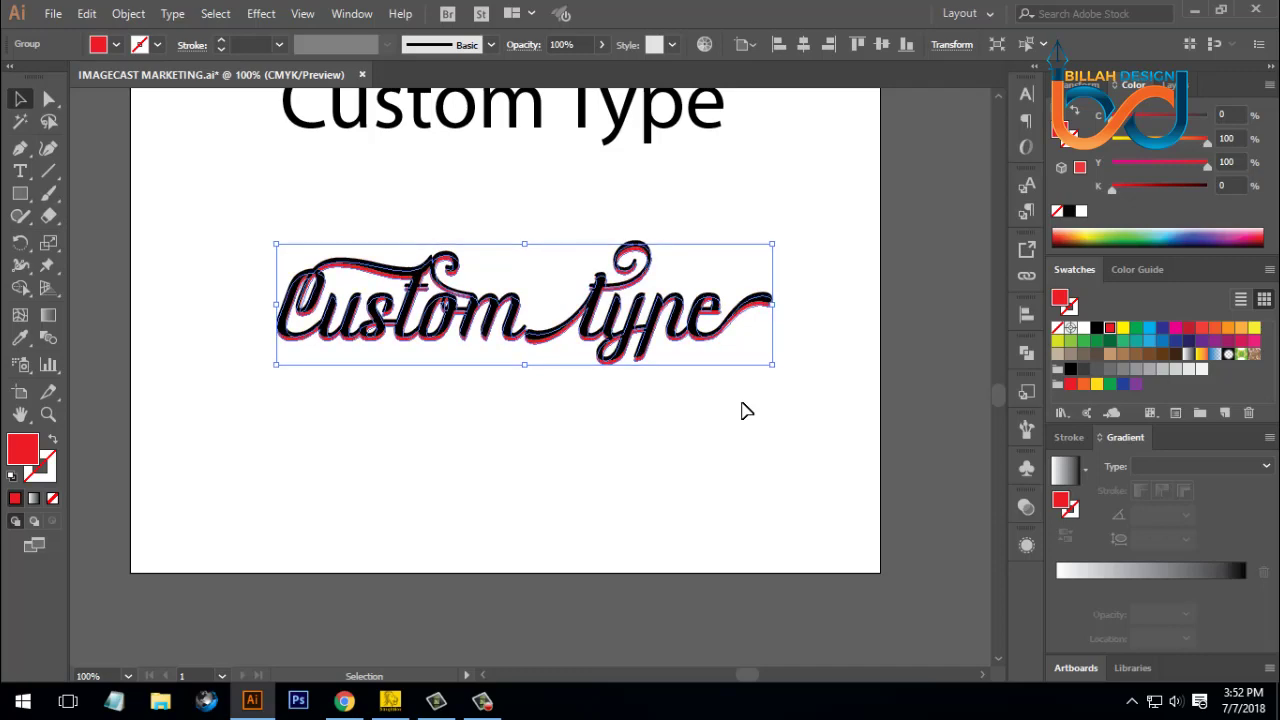
pyautogui.press('Right')
pyautogui.press('Right')
pyautogui.press('Right')
pyautogui.press('Right')
pyautogui.press('Right')
pyautogui.press('Right')
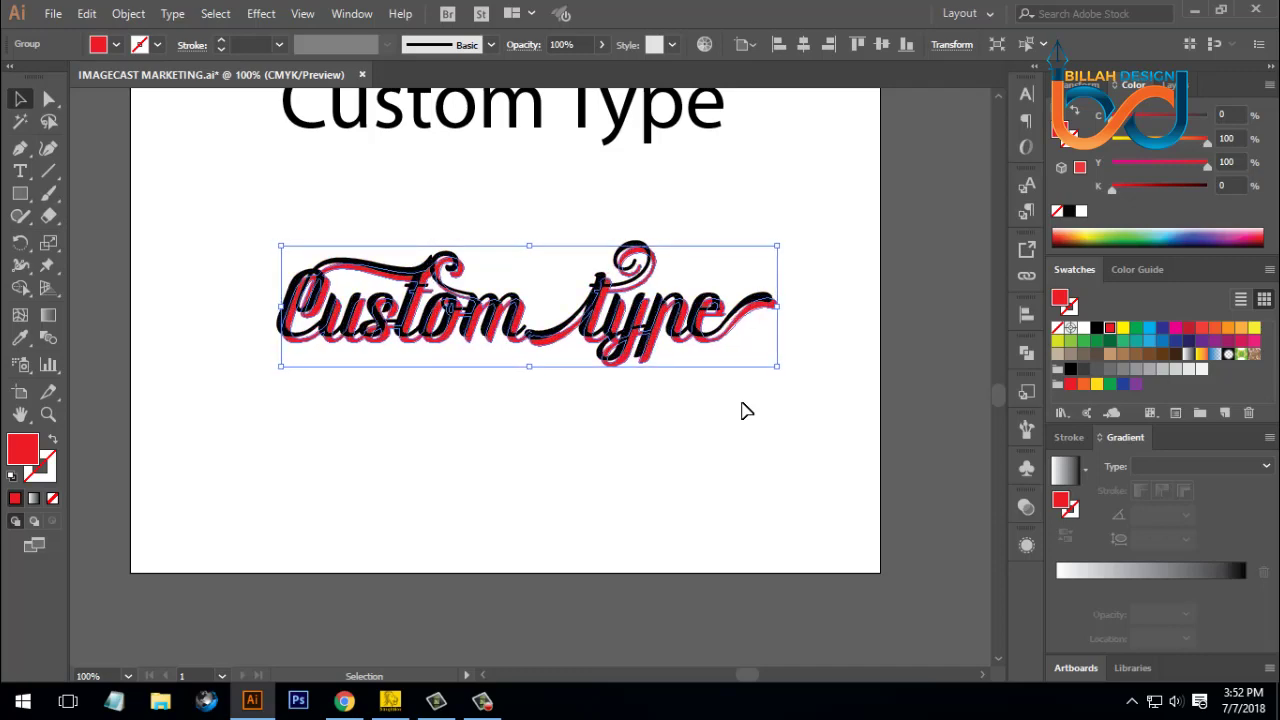
pyautogui.press('Down')
pyautogui.press('Down')
pyautogui.press('Down')
pyautogui.press('Down')
pyautogui.press('Down')
pyautogui.press('Down')
pyautogui.press('Down')
pyautogui.press('Down')
pyautogui.press('Down')
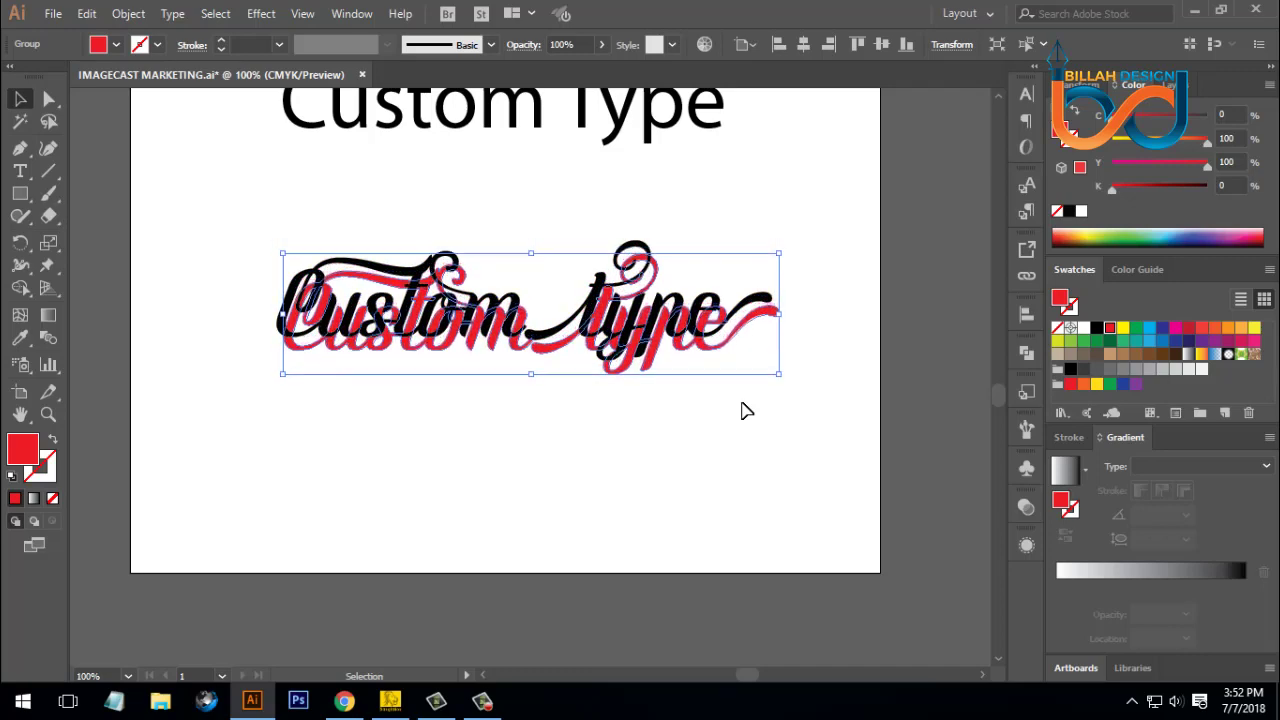
pyautogui.press('Right')
pyautogui.press('Right')
pyautogui.press('Right')
pyautogui.press('Down')
pyautogui.press('Down')
pyautogui.press('Down')
pyautogui.press('Down')
pyautogui.press('Down')
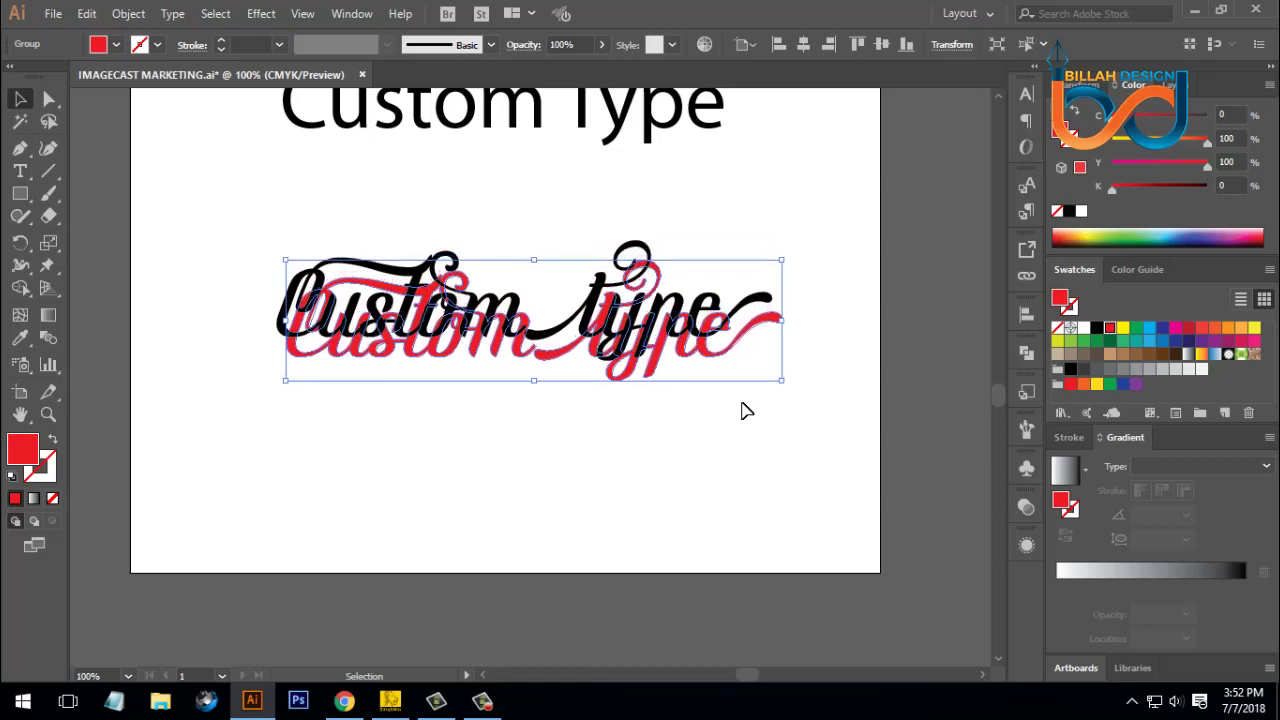
pyautogui.press('Right')
pyautogui.press('Right')
pyautogui.press('Right')
pyautogui.press('Right')
pyautogui.press('Down')
pyautogui.press('Down')
pyautogui.press('Down')
pyautogui.press('Down')
pyautogui.press('Down')
pyautogui.press('Down')
pyautogui.press('Down')
pyautogui.press('Down')
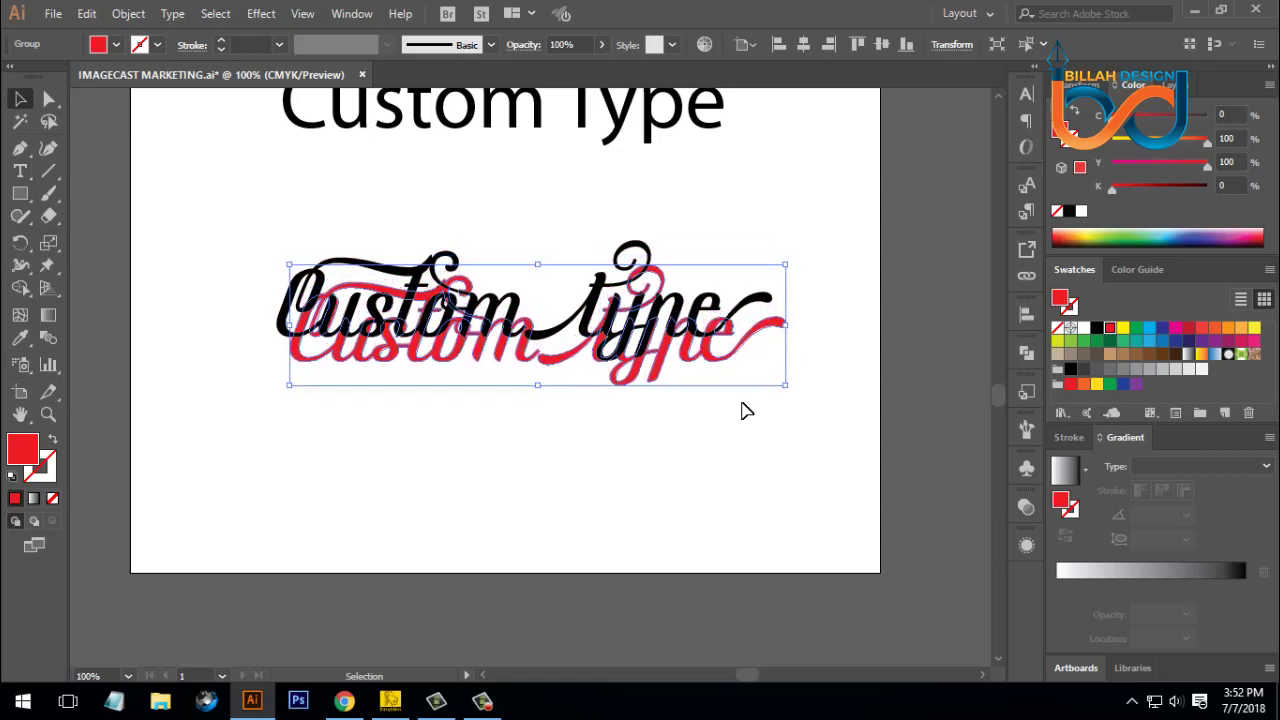
pyautogui.press('Right')
pyautogui.press('Right')
pyautogui.press('Right')
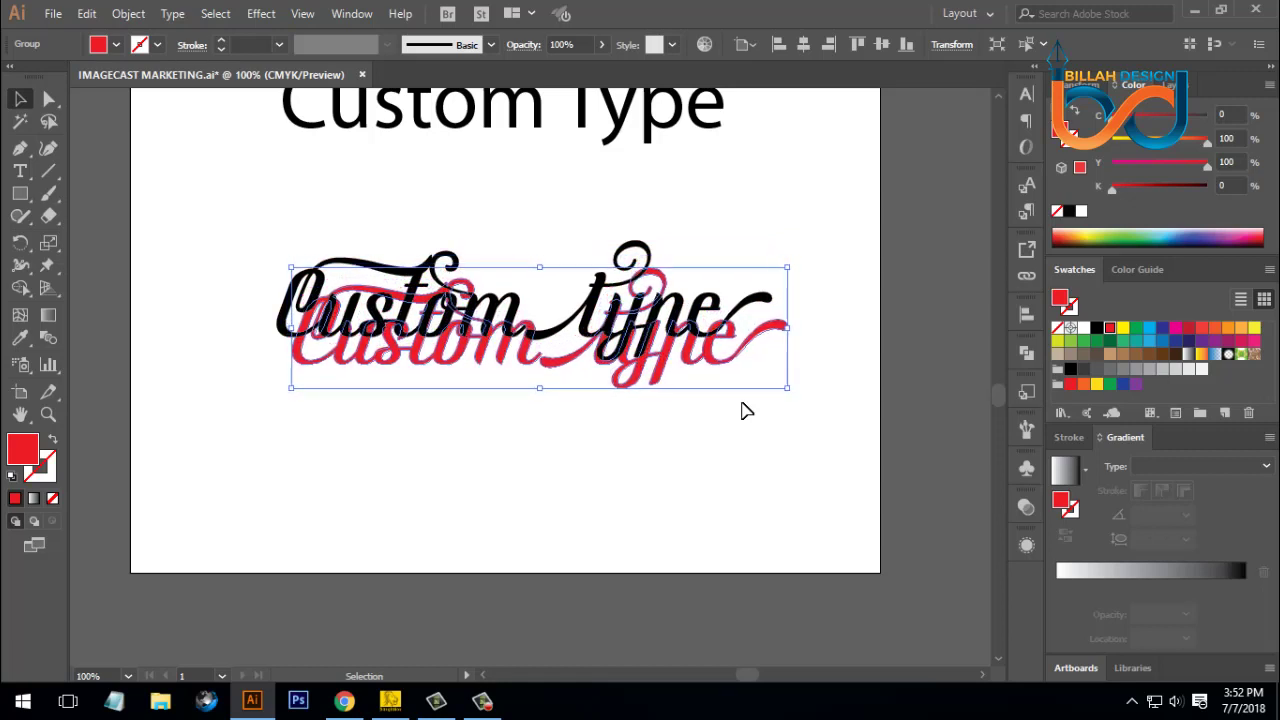
pyautogui.press('Down')
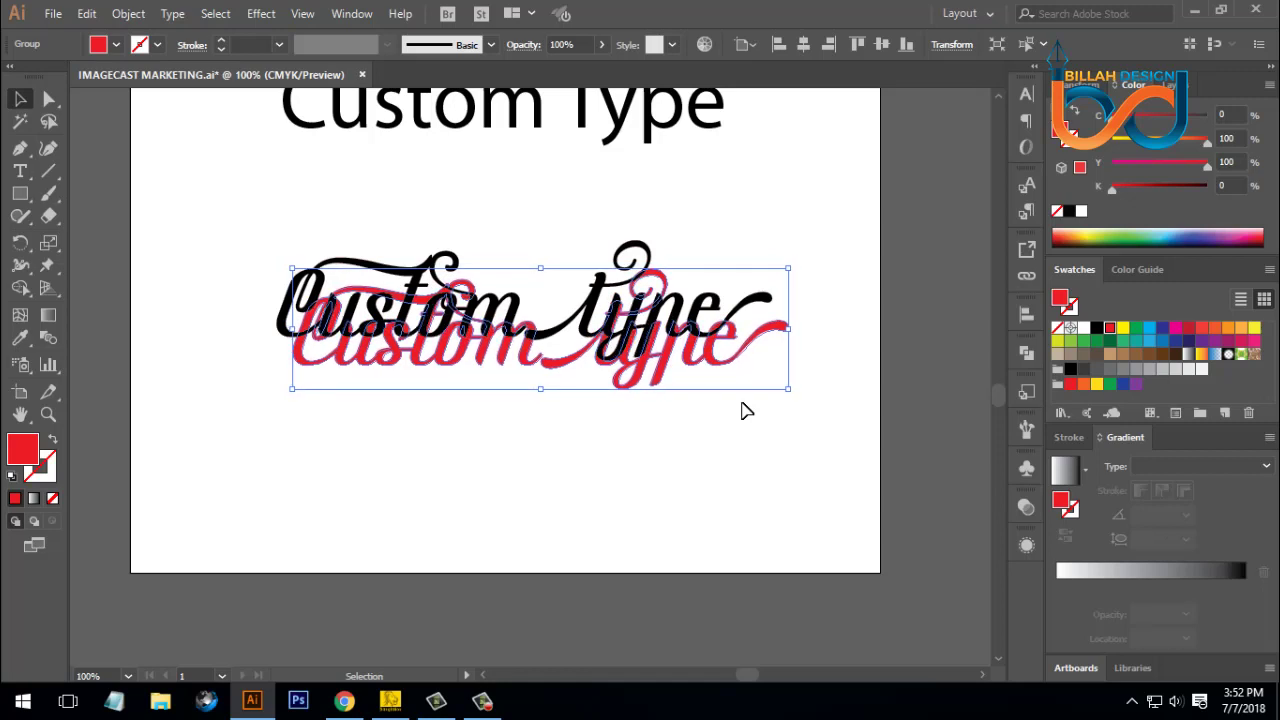
# - Select the black front script lettering and make it red to match its copy
pyautogui.click(752, 411)
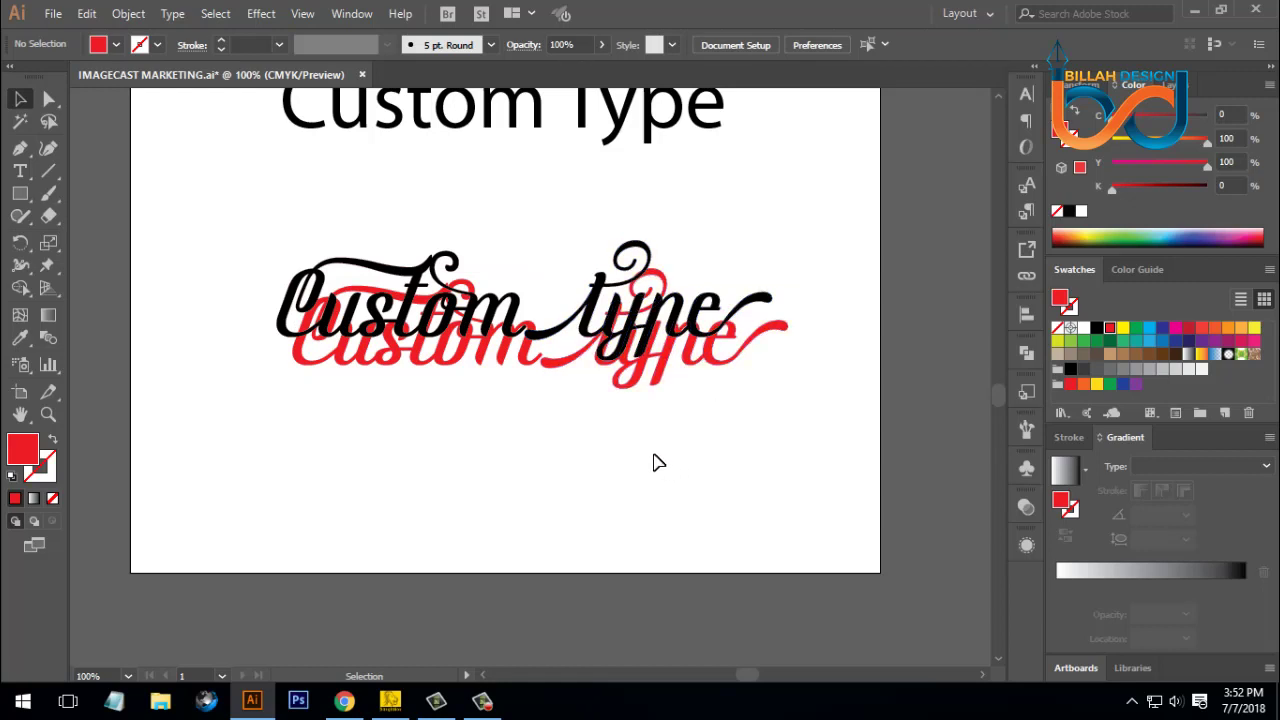
pyautogui.click(604, 322)
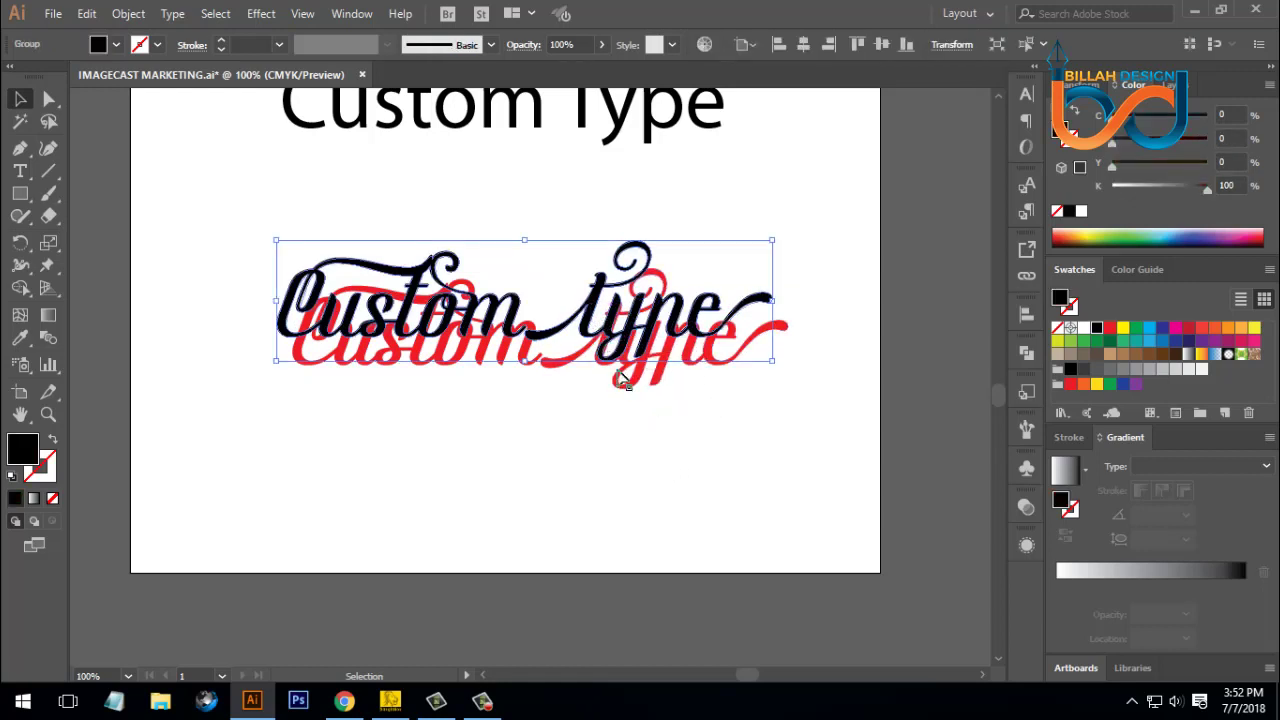
pyautogui.click(656, 436)
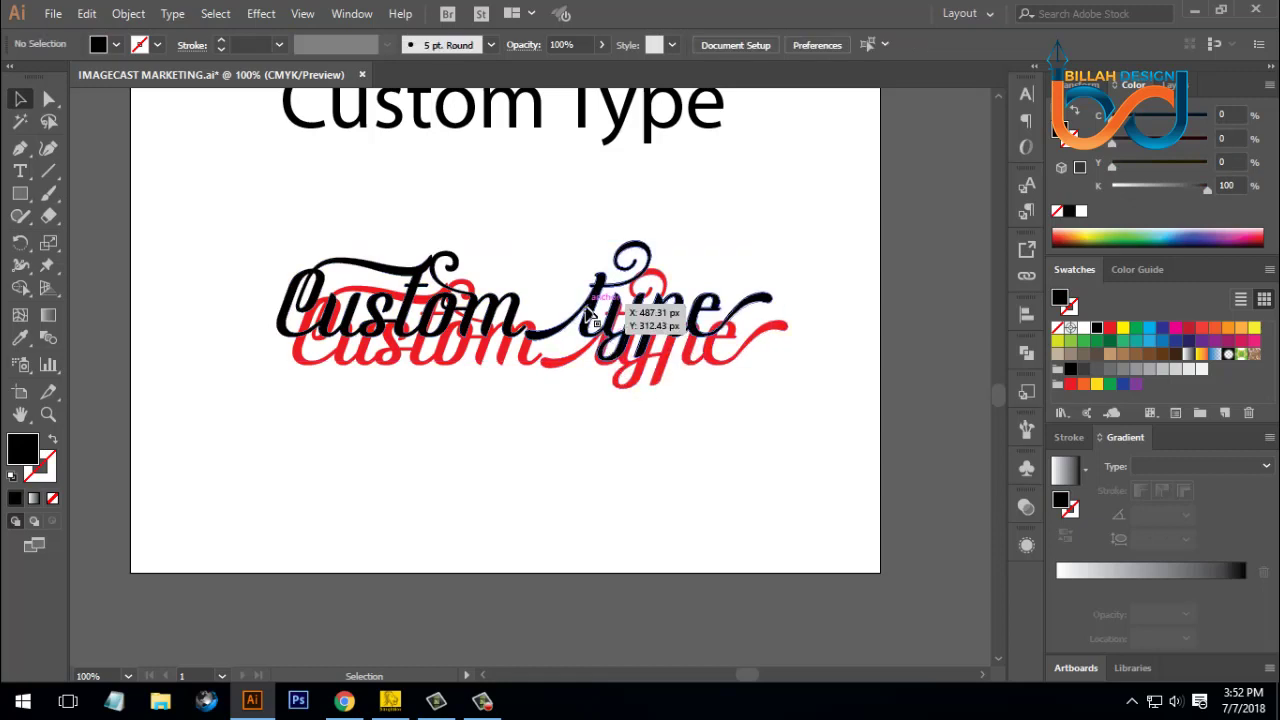
pyautogui.click(606, 345)
pyautogui.click(649, 452)
pyautogui.click(608, 318)
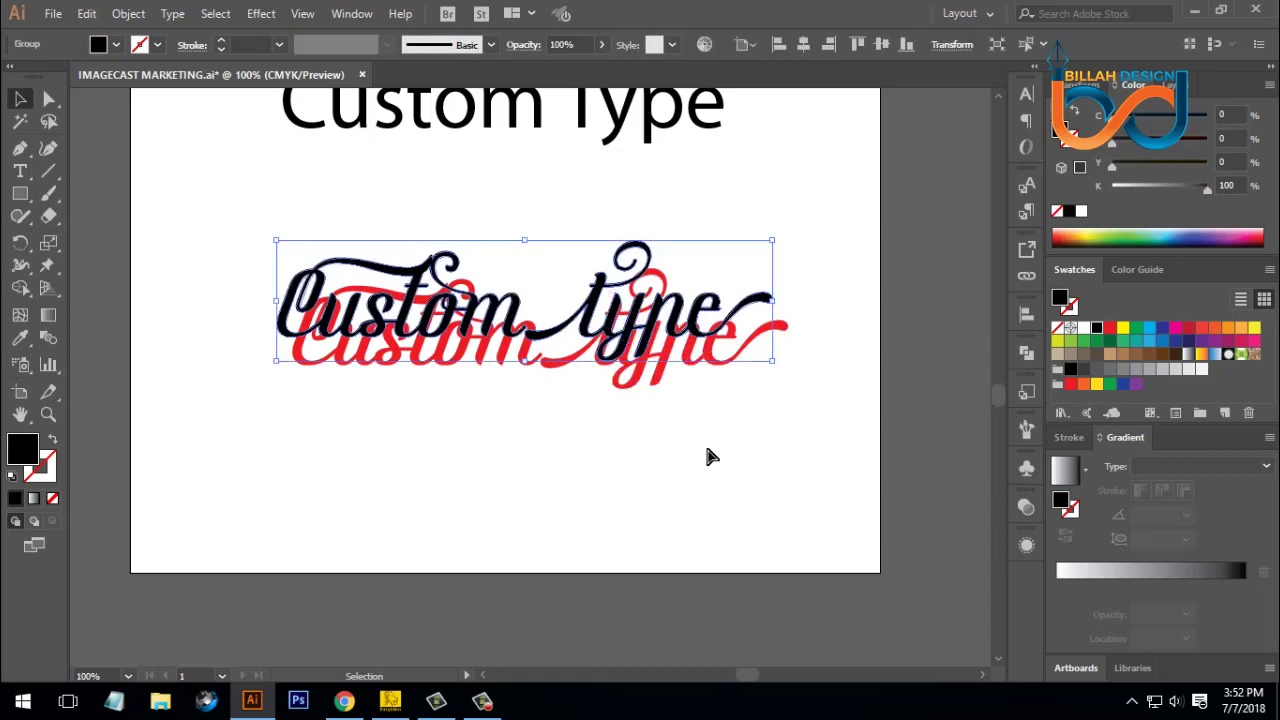
pyautogui.press('a')
pyautogui.hotkey('ctrl', 'z')
pyautogui.press('v')
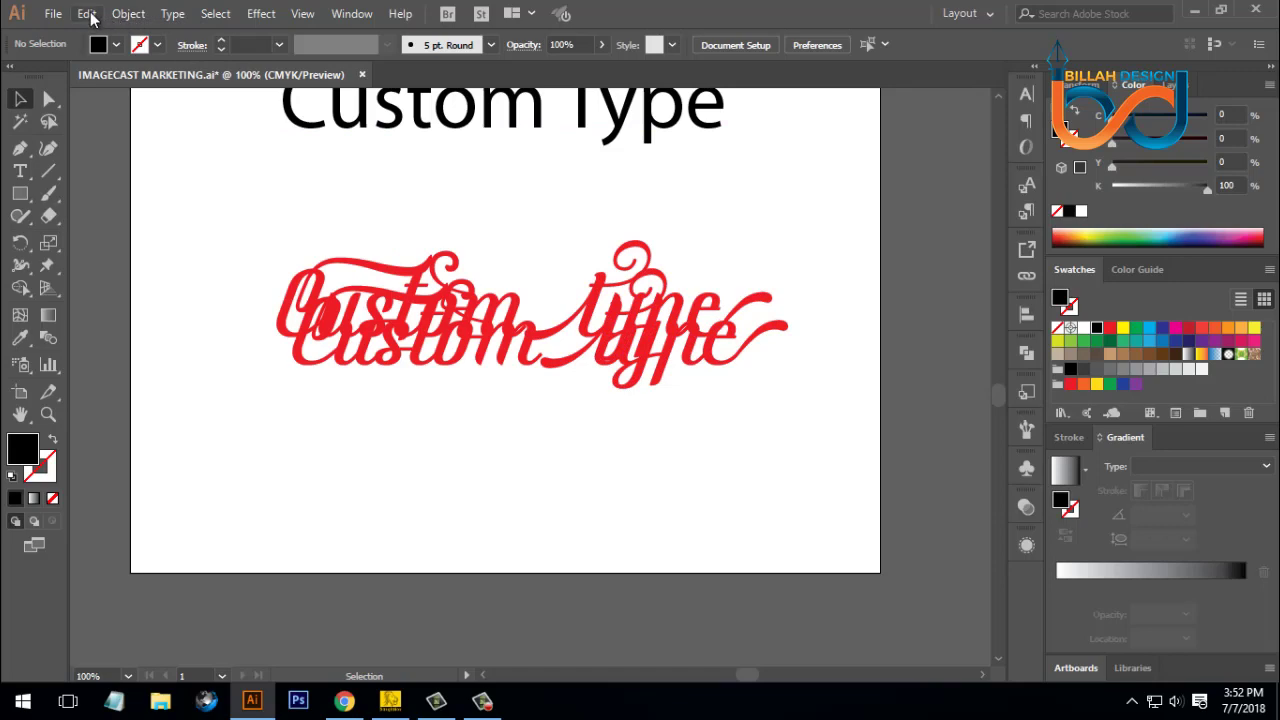
# - Fill the front copy of the script lettering with black
pyautogui.click(127, 14)
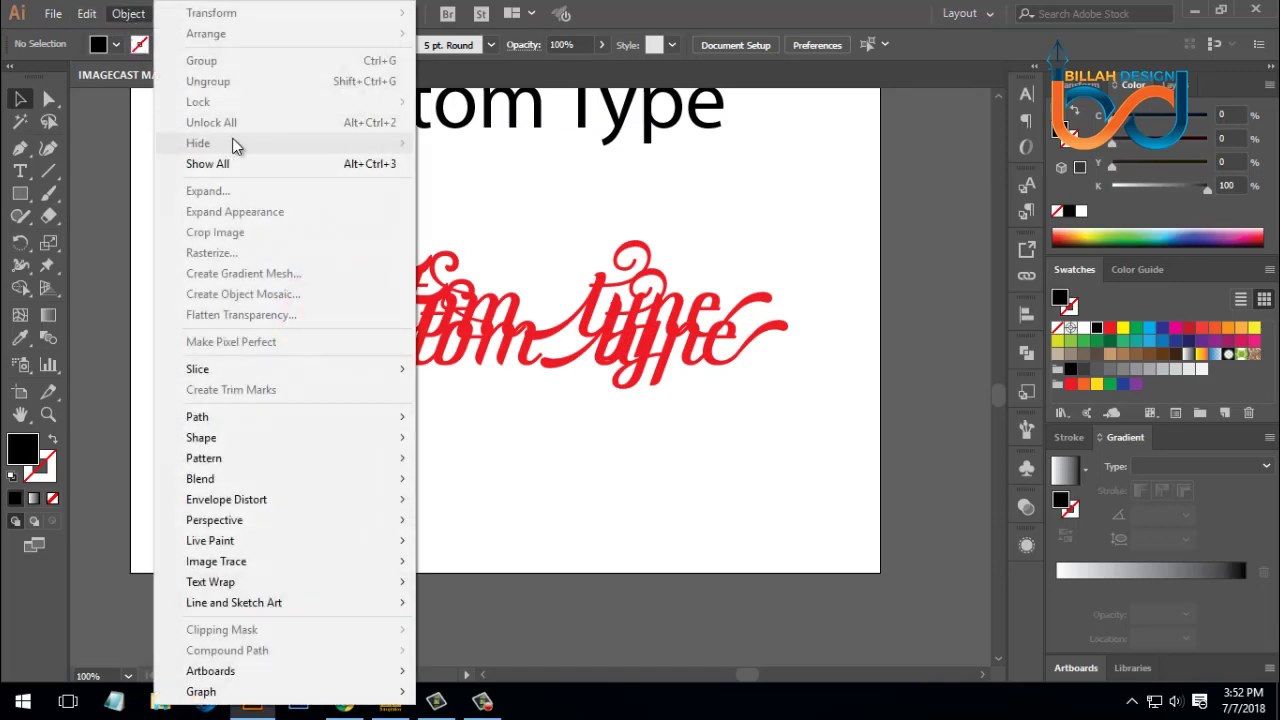
pyautogui.click(500, 200)
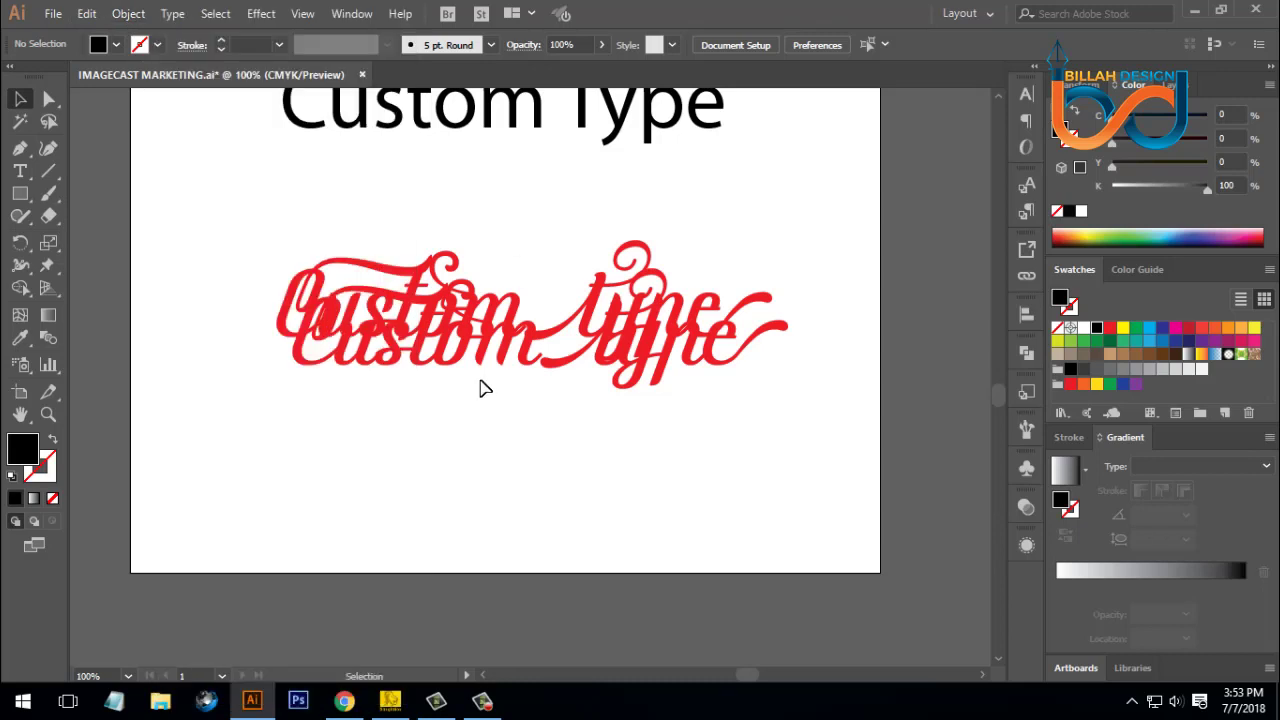
pyautogui.click(533, 362)
pyautogui.click(595, 394)
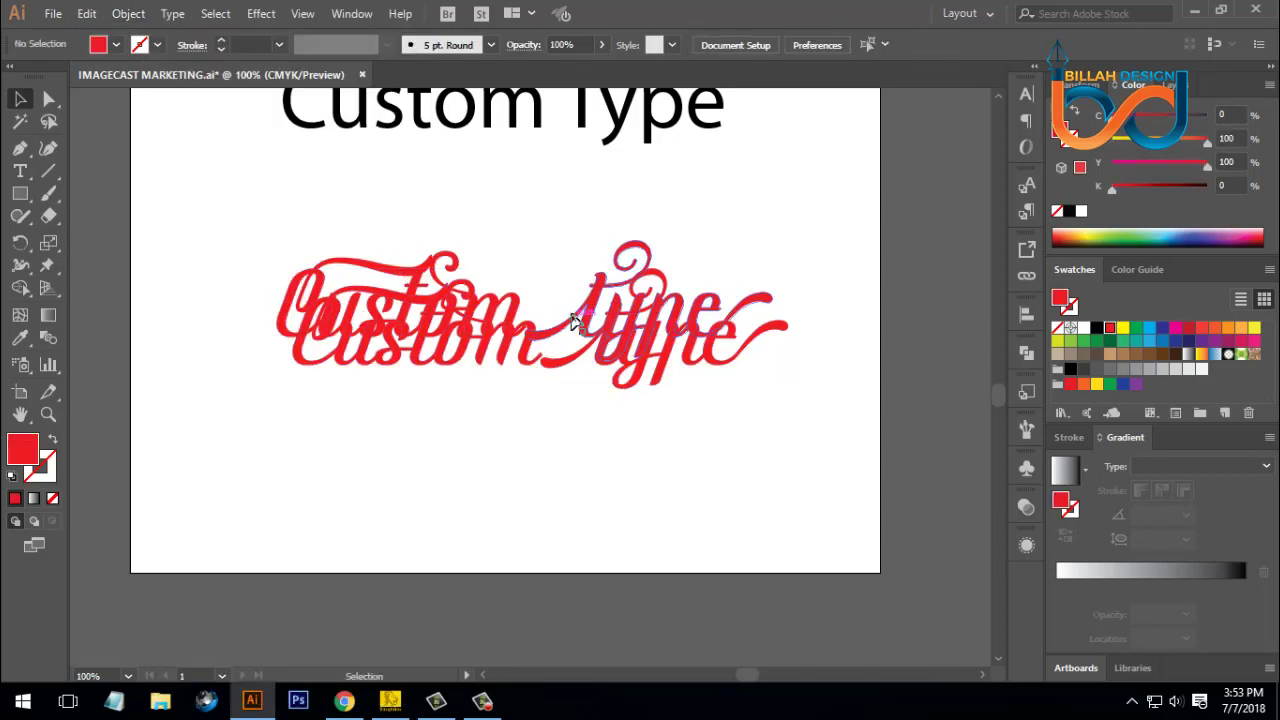
pyautogui.click(585, 330)
pyautogui.click(636, 458)
pyautogui.click(602, 368)
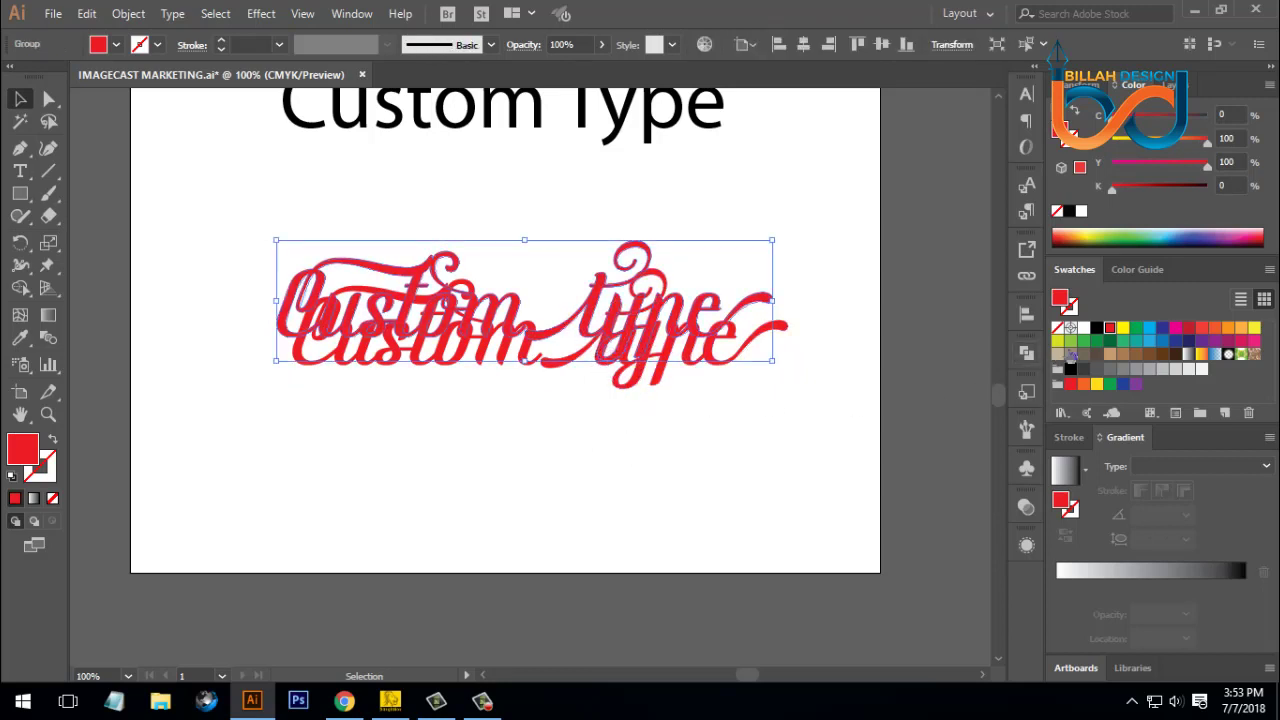
pyautogui.click(1096, 327)
pyautogui.click(766, 508)
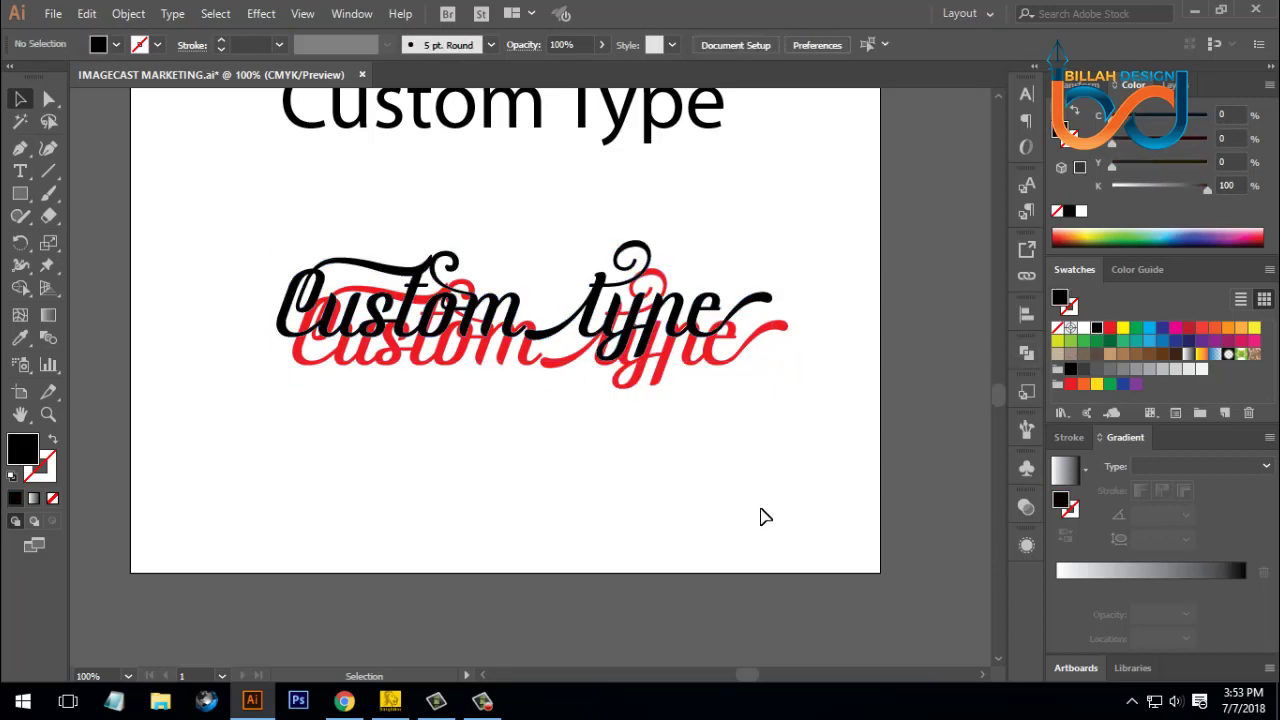
# - Fill the rear lettering copy black and marquee-select both black copies
pyautogui.moveTo(458, 345); pyautogui.dragTo(367, 313)
pyautogui.moveTo(650, 412); pyautogui.dragTo(798, 446)
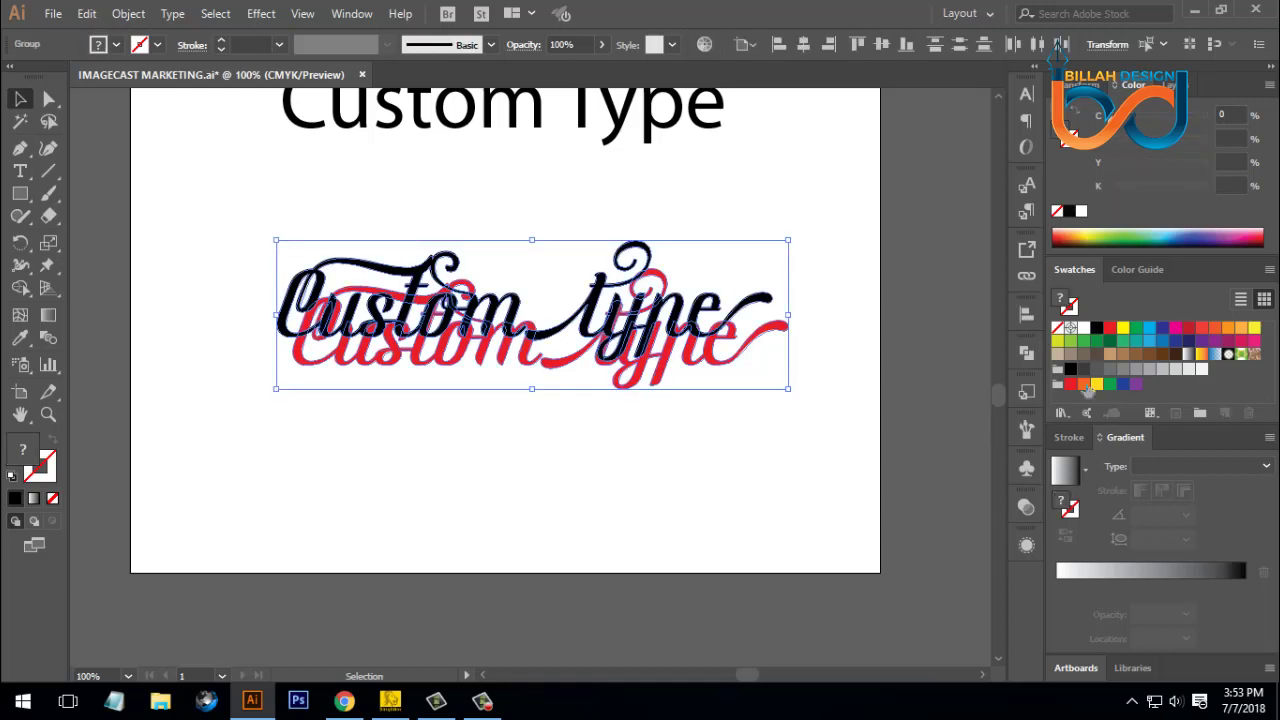
pyautogui.click(1096, 328)
pyautogui.click(577, 420)
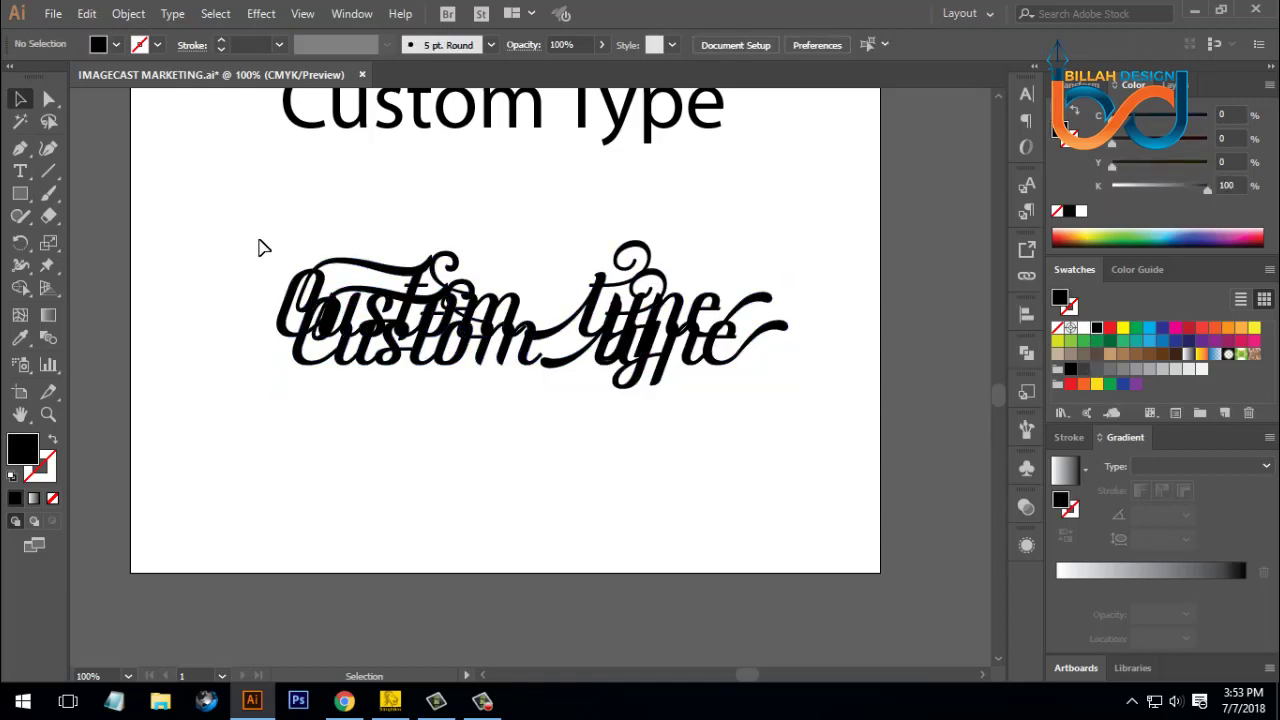
pyautogui.moveTo(259, 225); pyautogui.dragTo(817, 419)
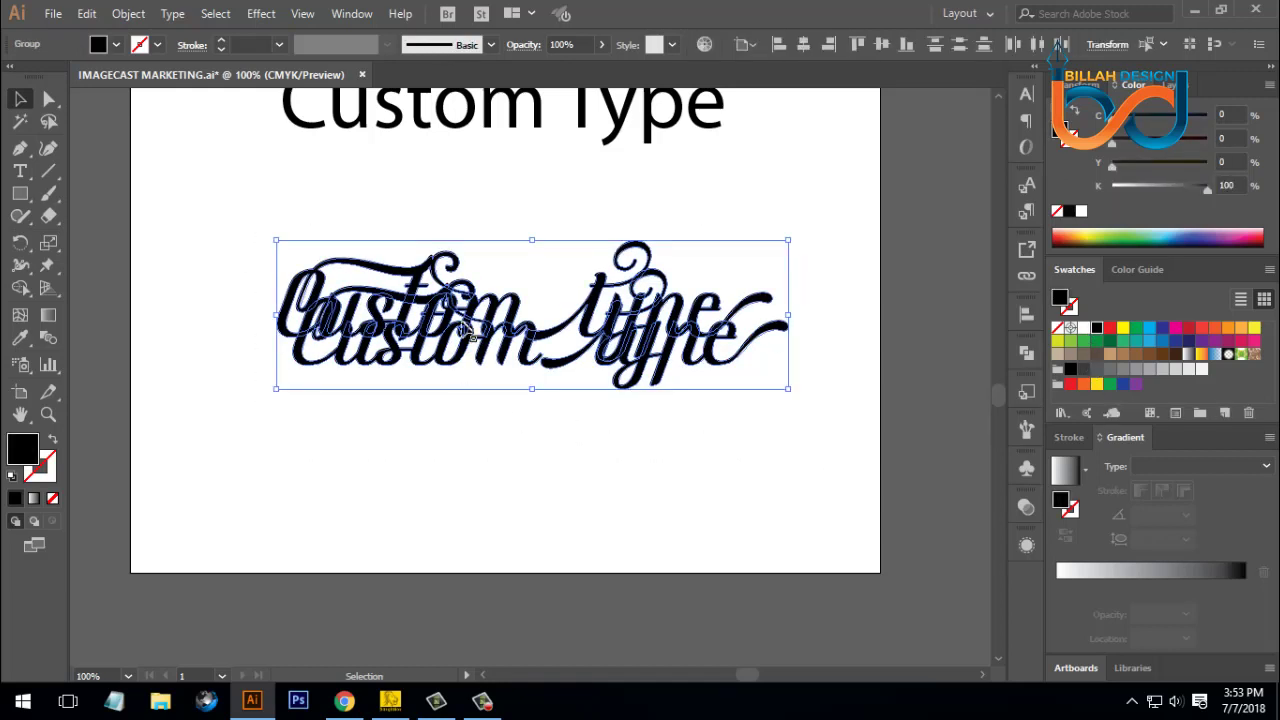
pyautogui.click(127, 14)
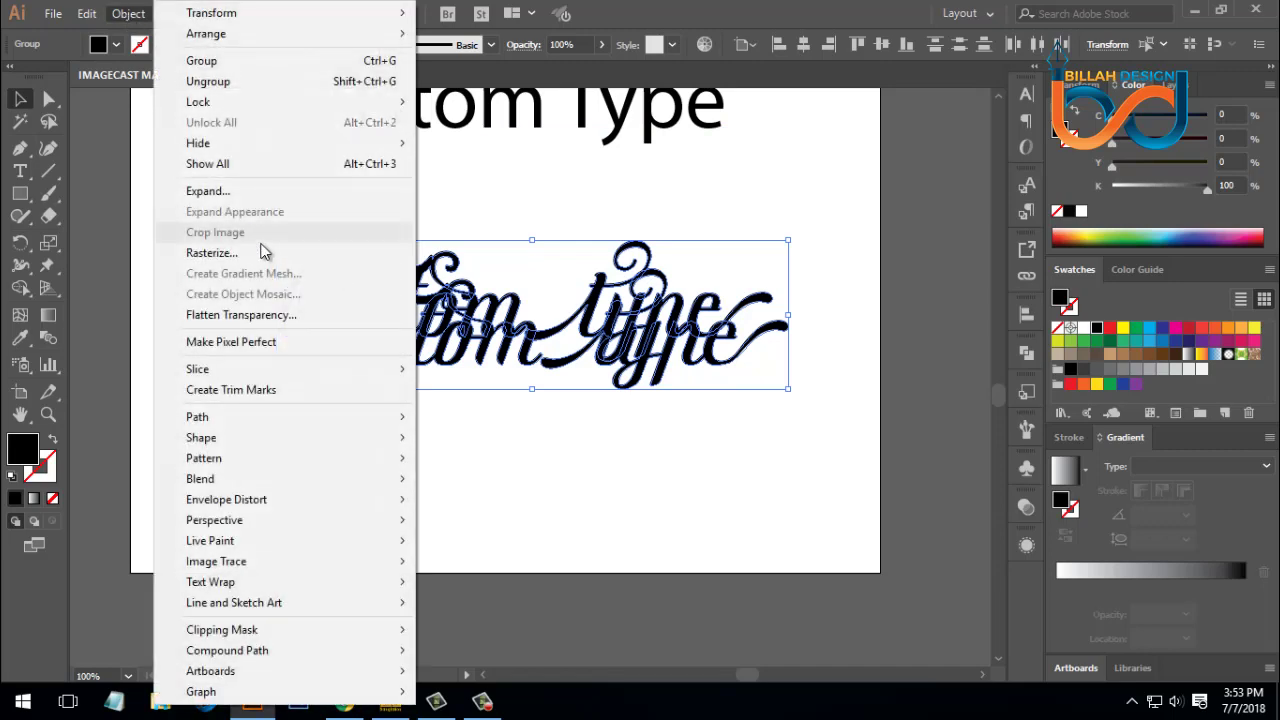
# - Make a blend between the two black lettering copies via Object > Blend
pyautogui.moveTo(232, 485)
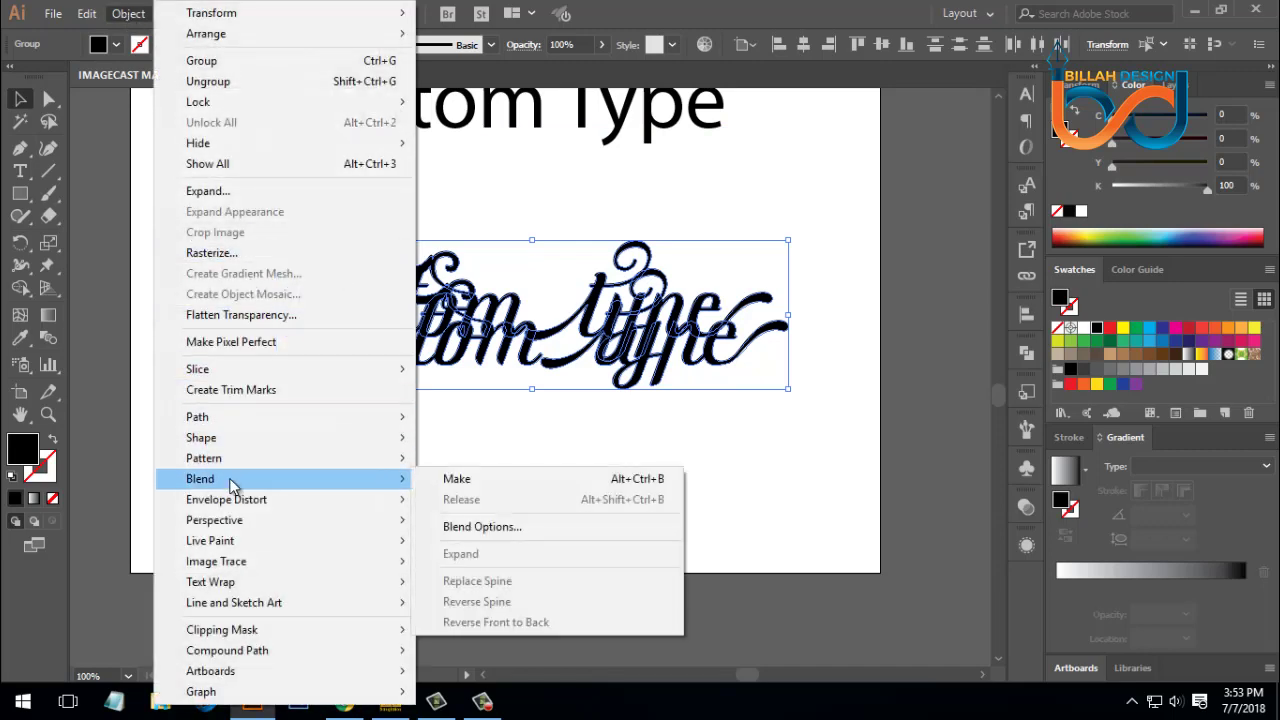
pyautogui.click(455, 479)
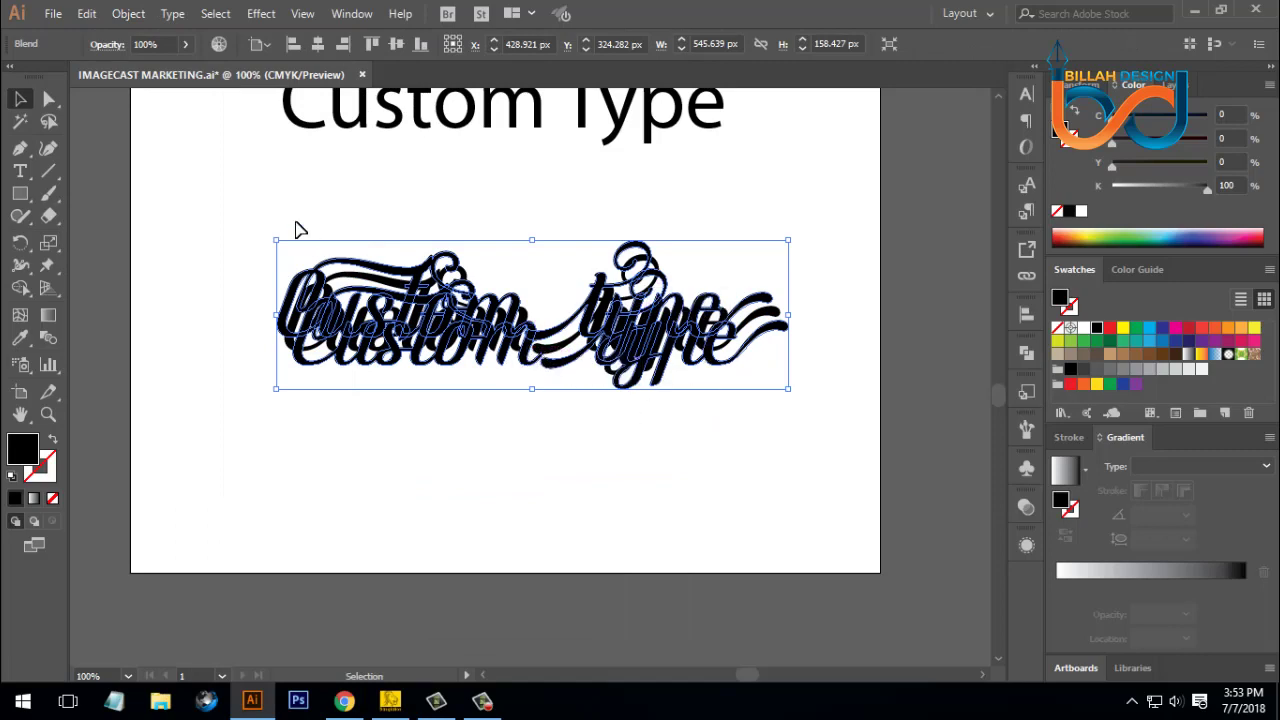
pyautogui.click(130, 15)
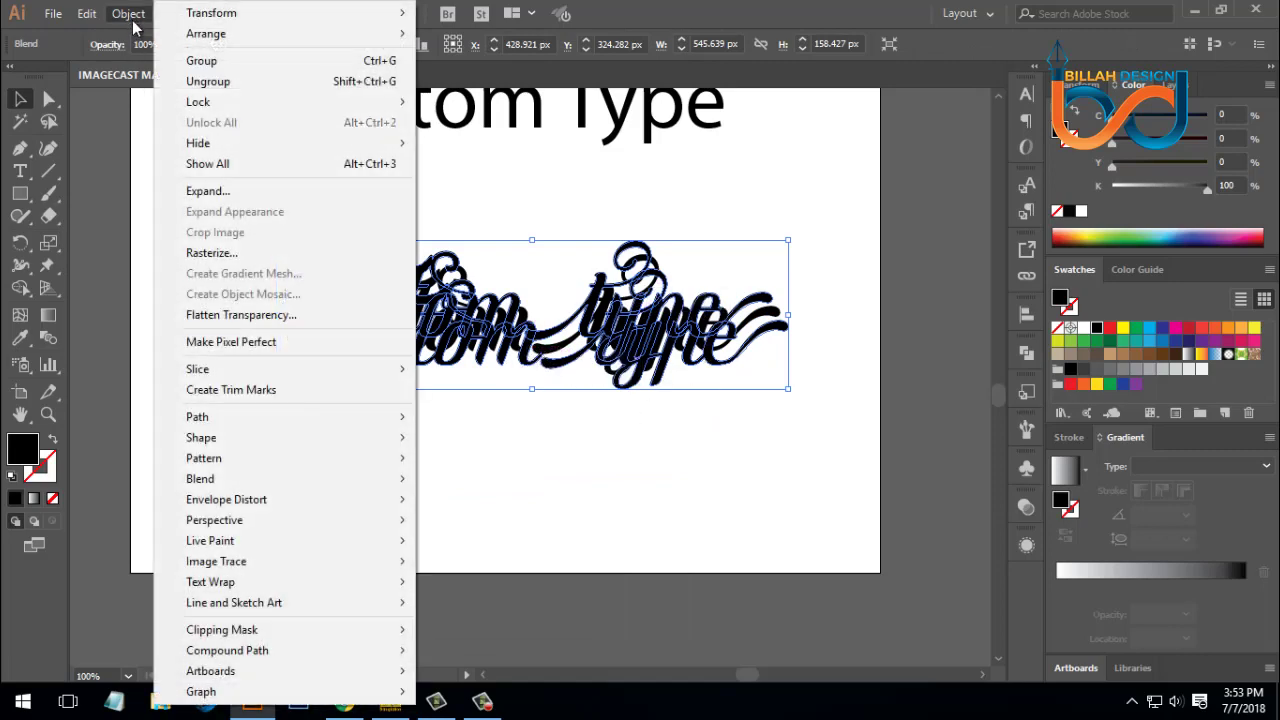
pyautogui.moveTo(224, 480)
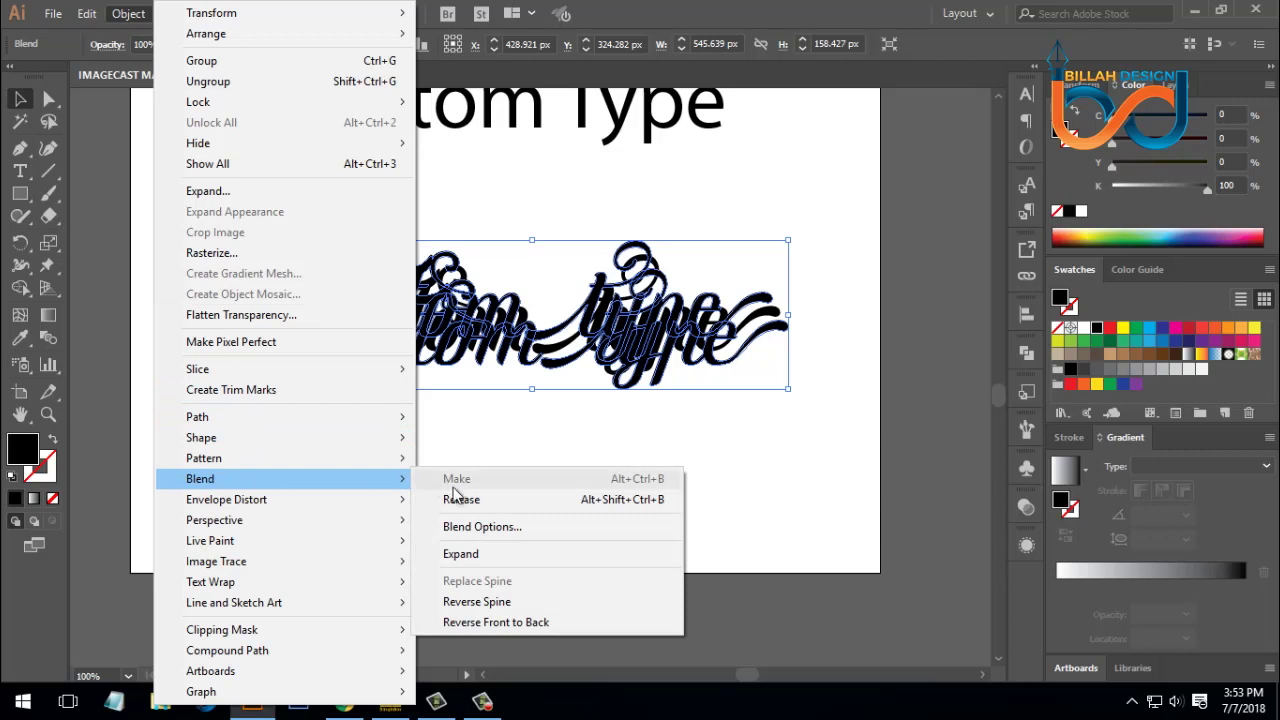
pyautogui.click(487, 528)
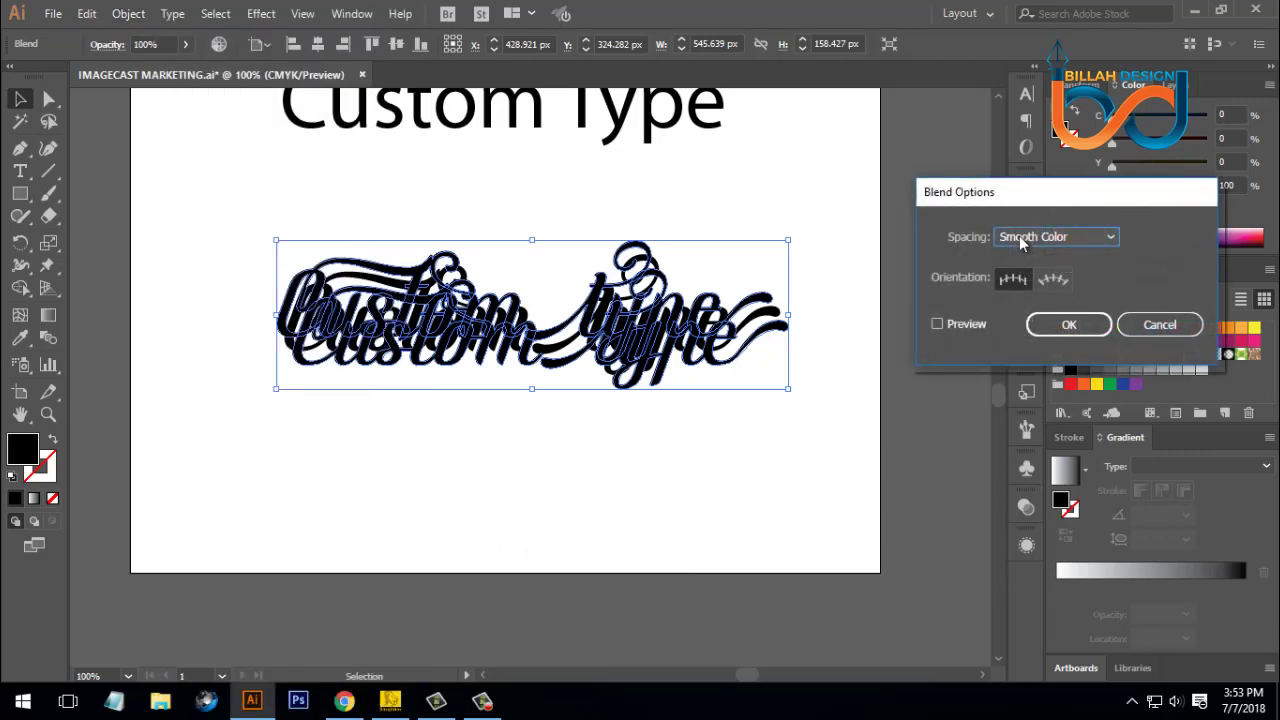
# - Set Blend Options to Specified Steps 50 with Preview on and confirm
pyautogui.click(919, 314)
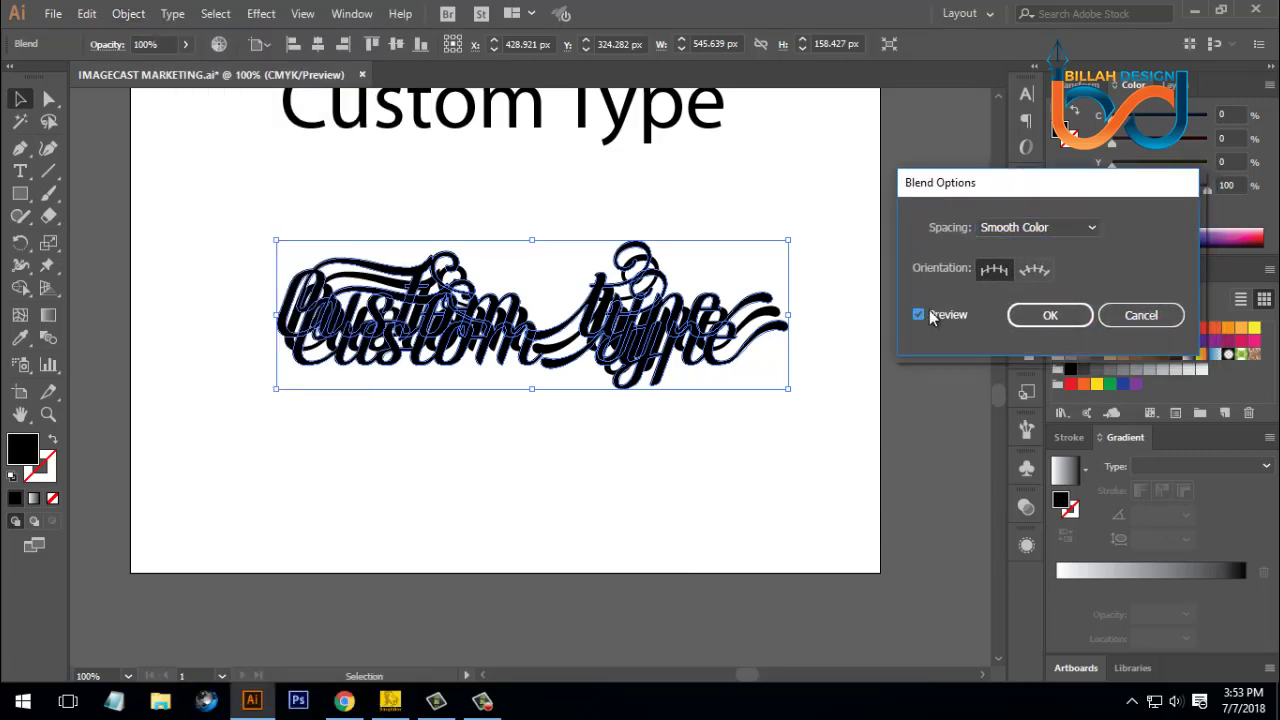
pyautogui.click(1035, 230)
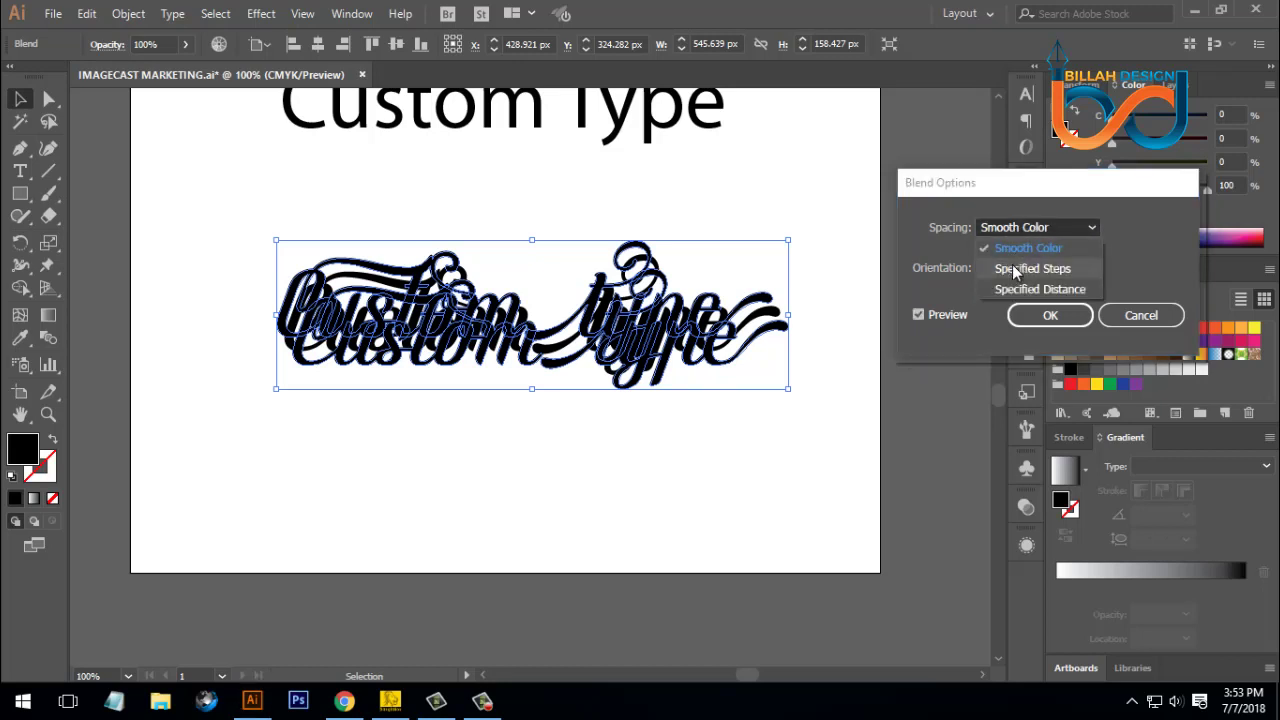
pyautogui.click(1045, 269)
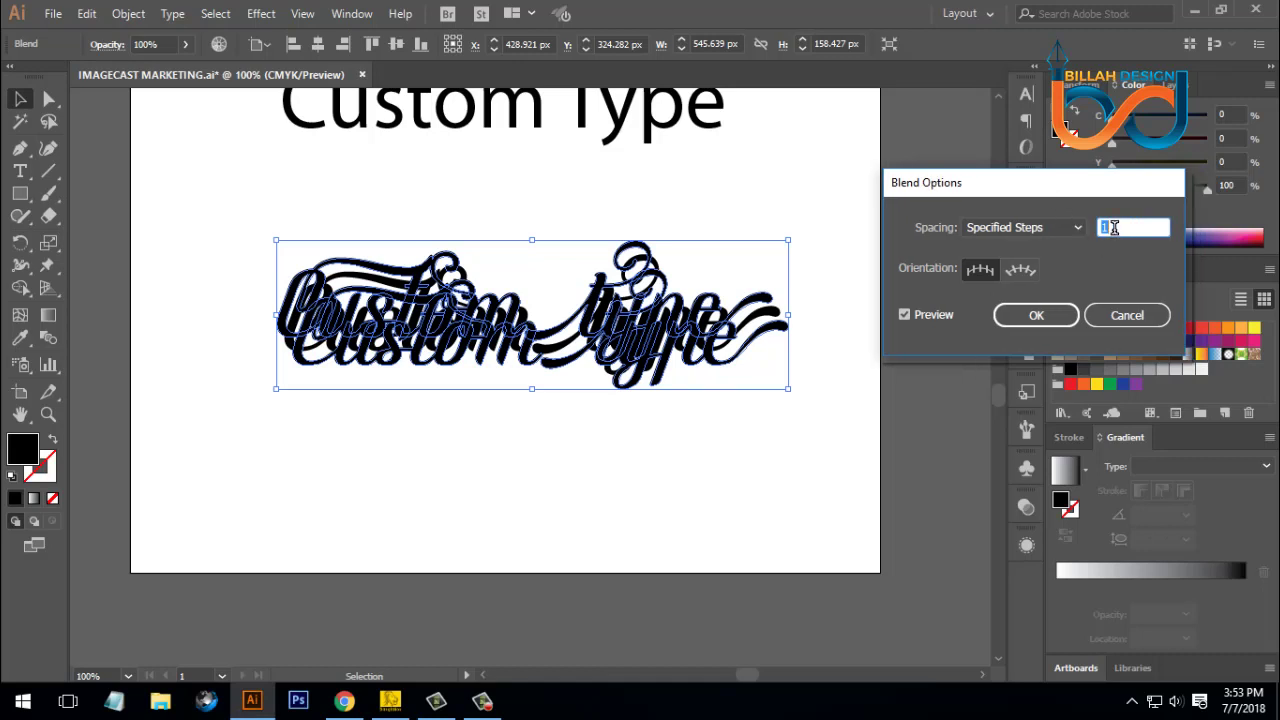
pyautogui.write('3')
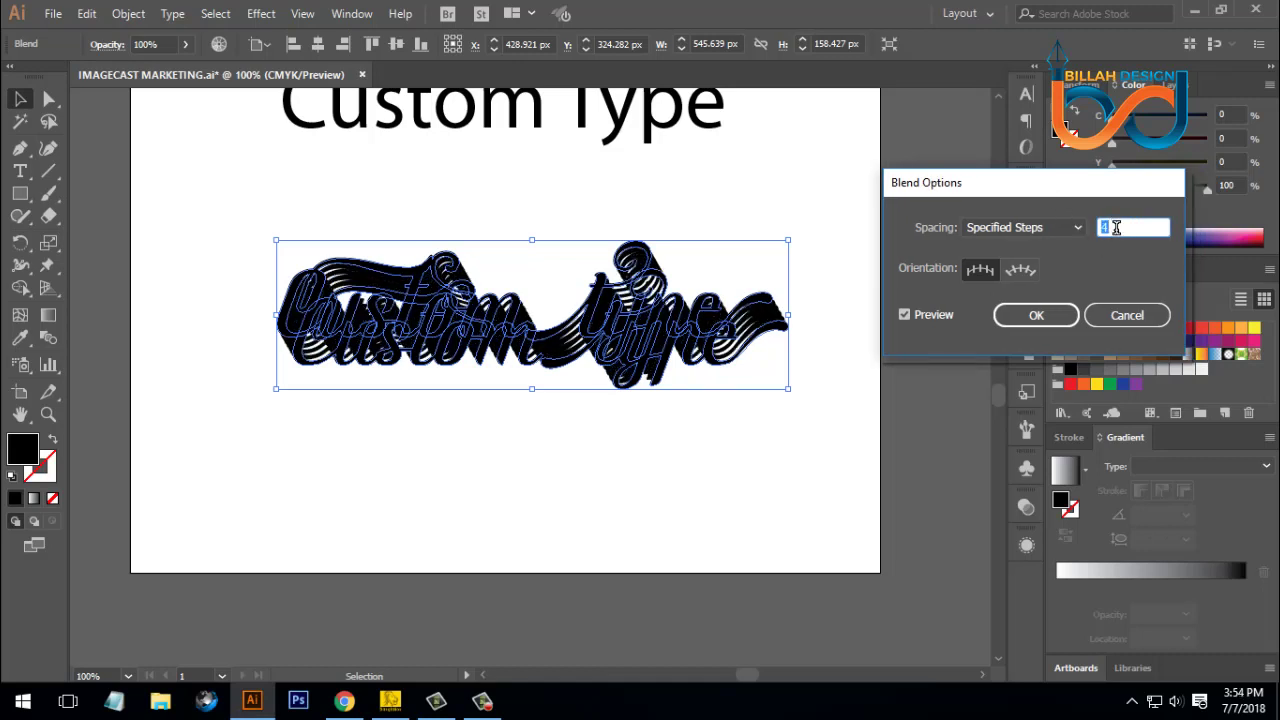
pyautogui.press('Tab')
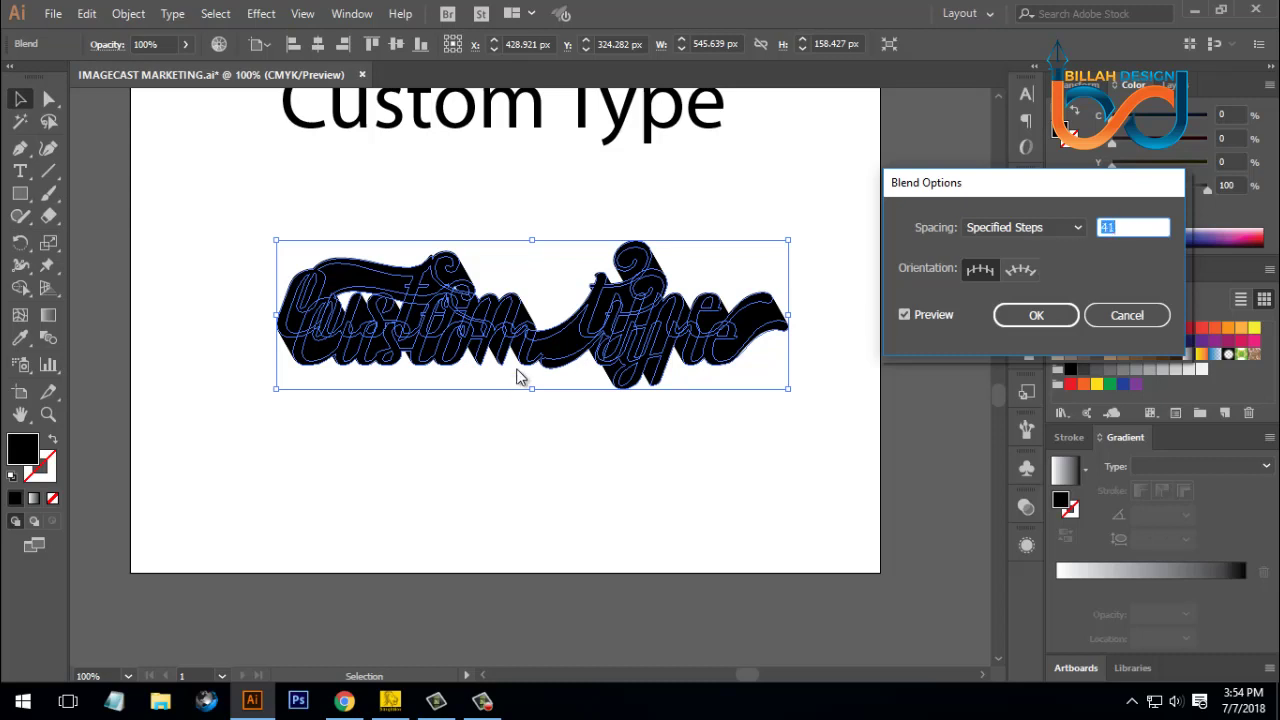
pyautogui.moveTo(1027, 190); pyautogui.dragTo(1010, 185)
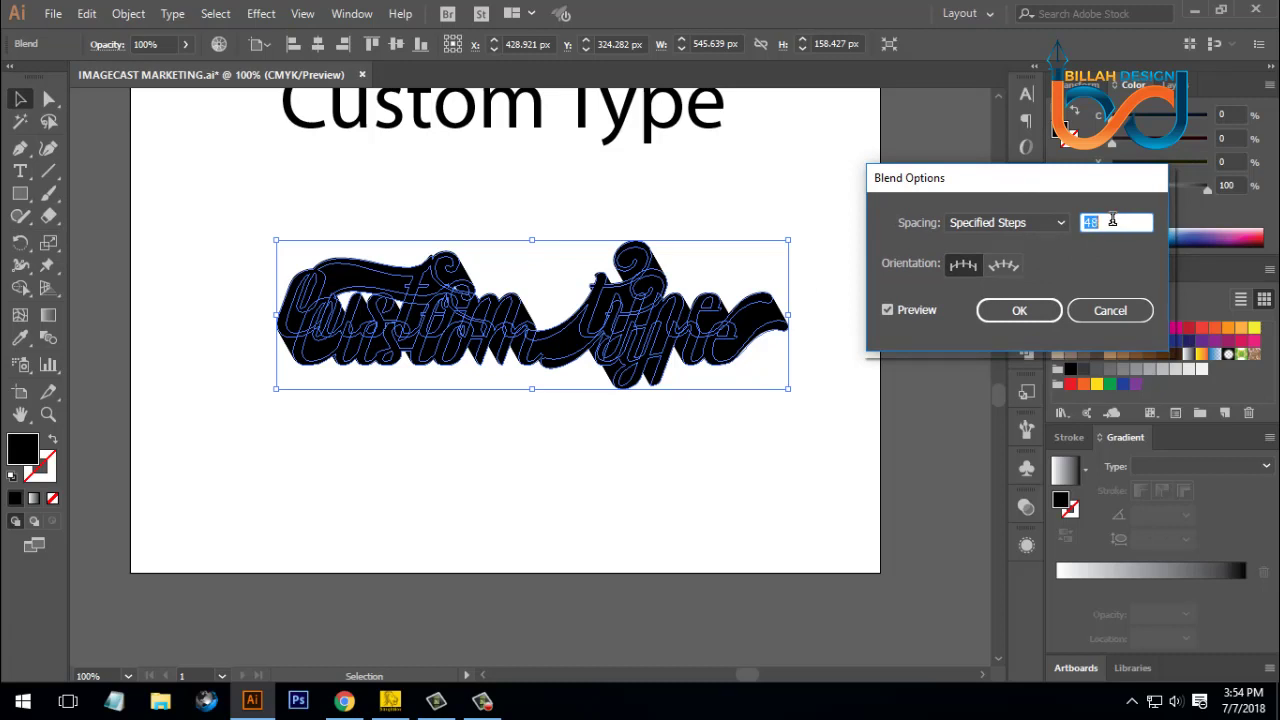
pyautogui.click(1019, 310)
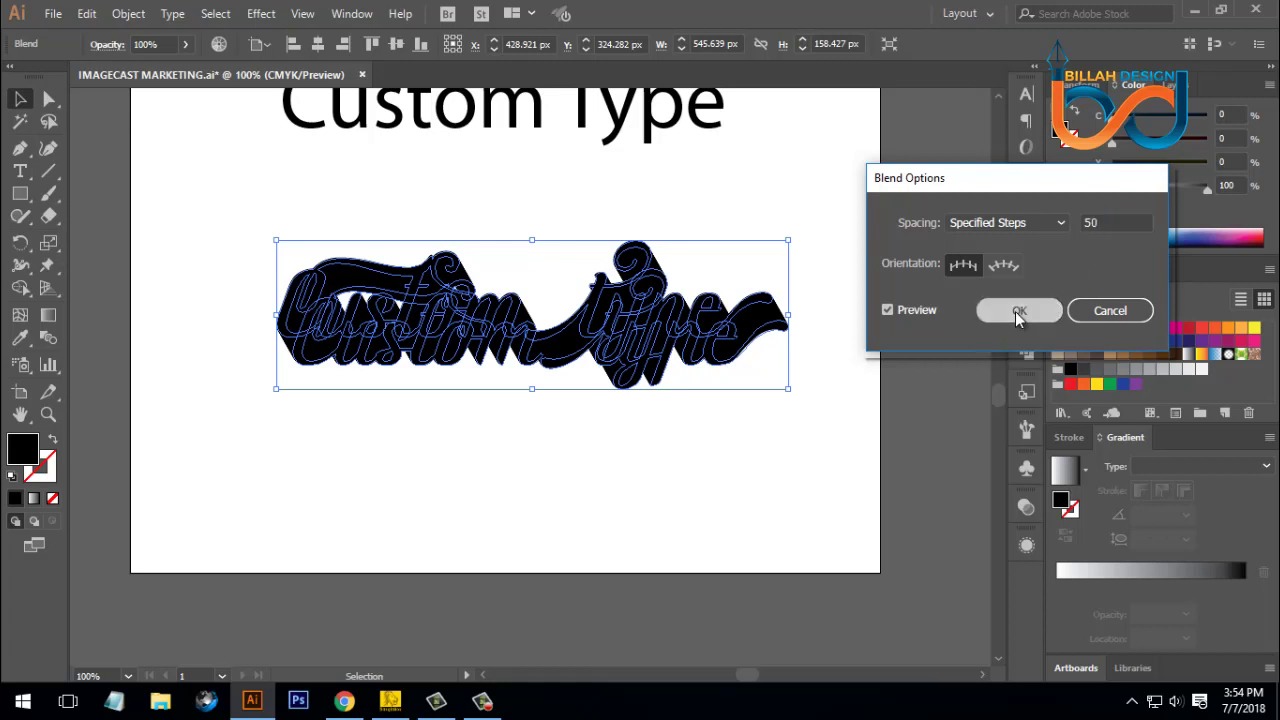
pyautogui.click(783, 449)
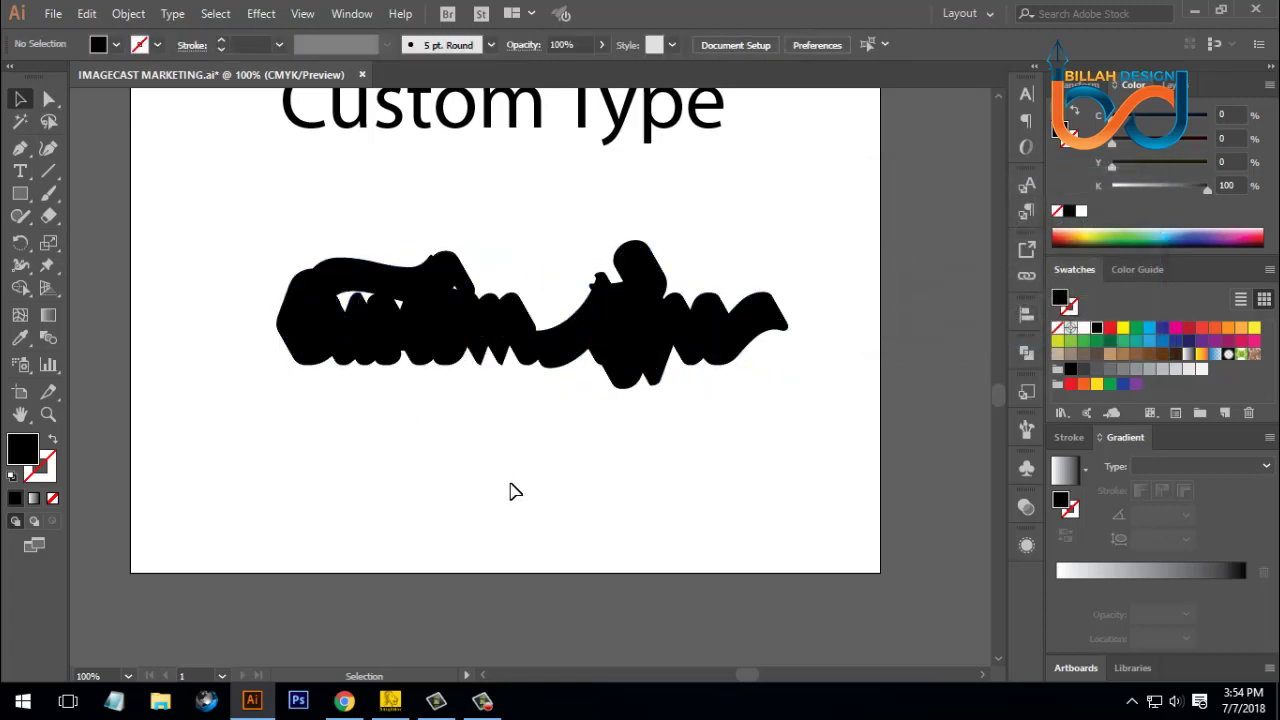
# - Expand the blended lettering into shapes with Object > Expand
pyautogui.click(466, 336)
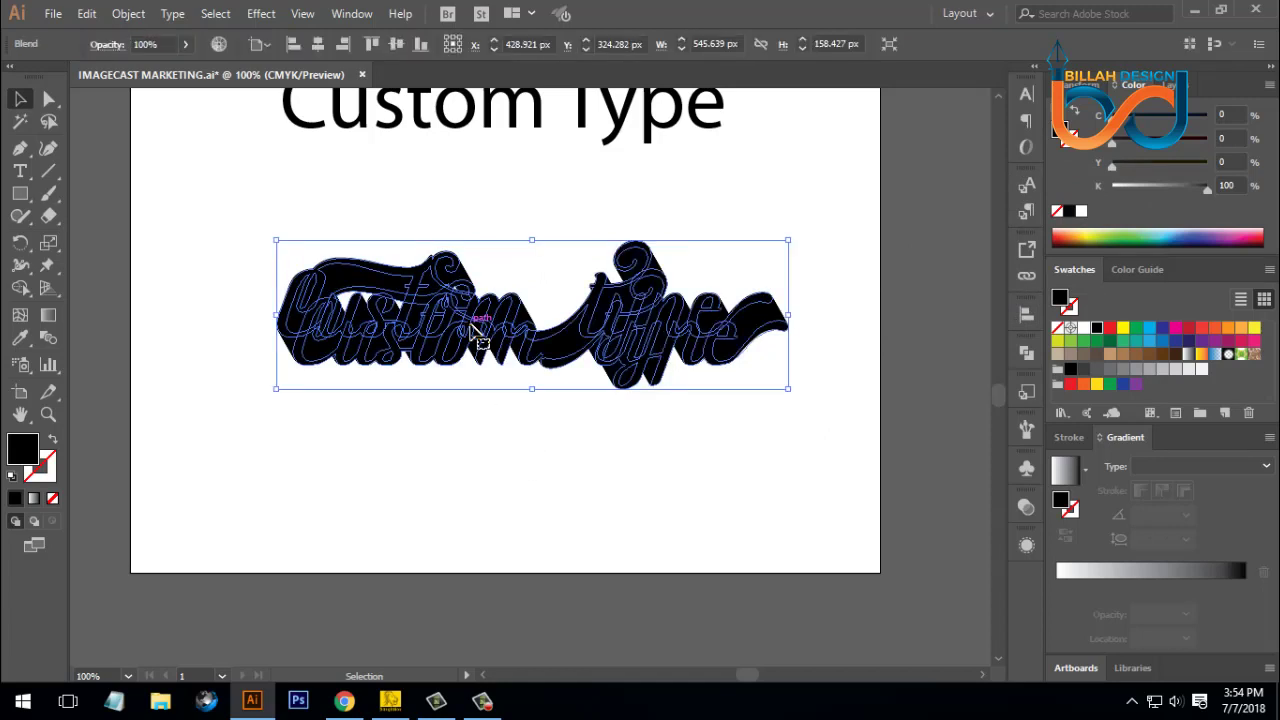
pyautogui.click(128, 13)
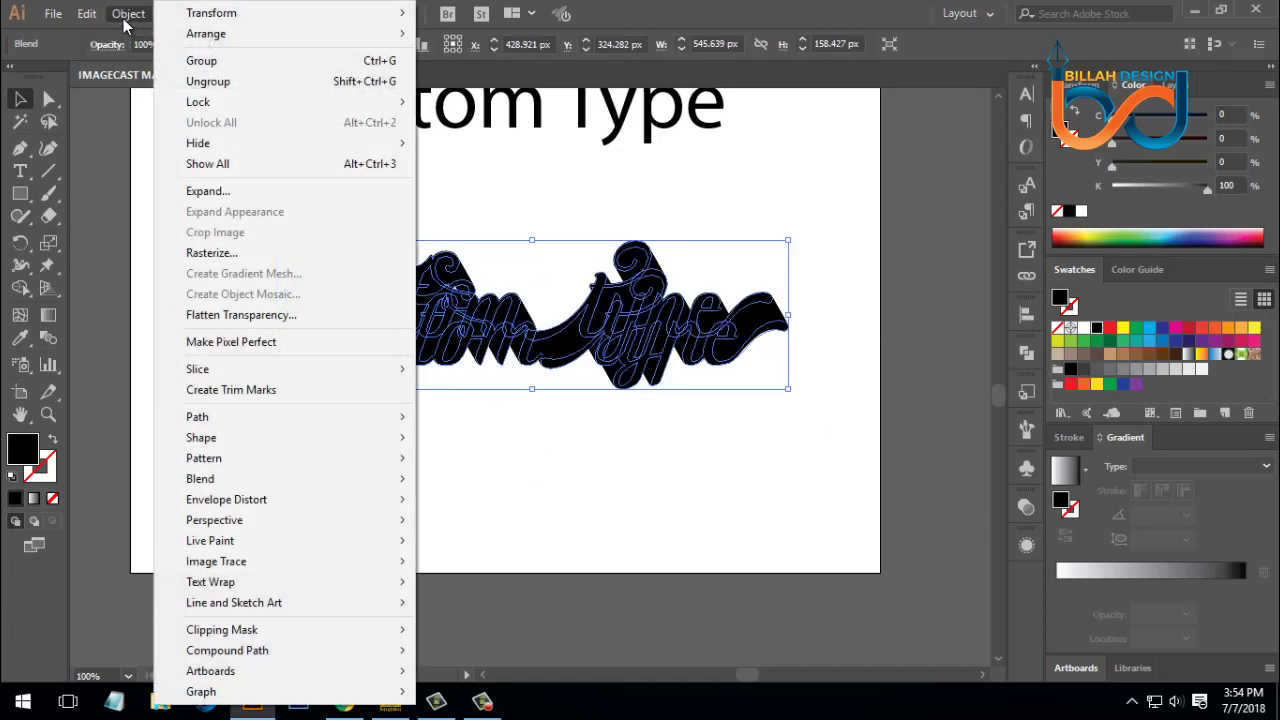
pyautogui.click(208, 193)
pyautogui.click(714, 457)
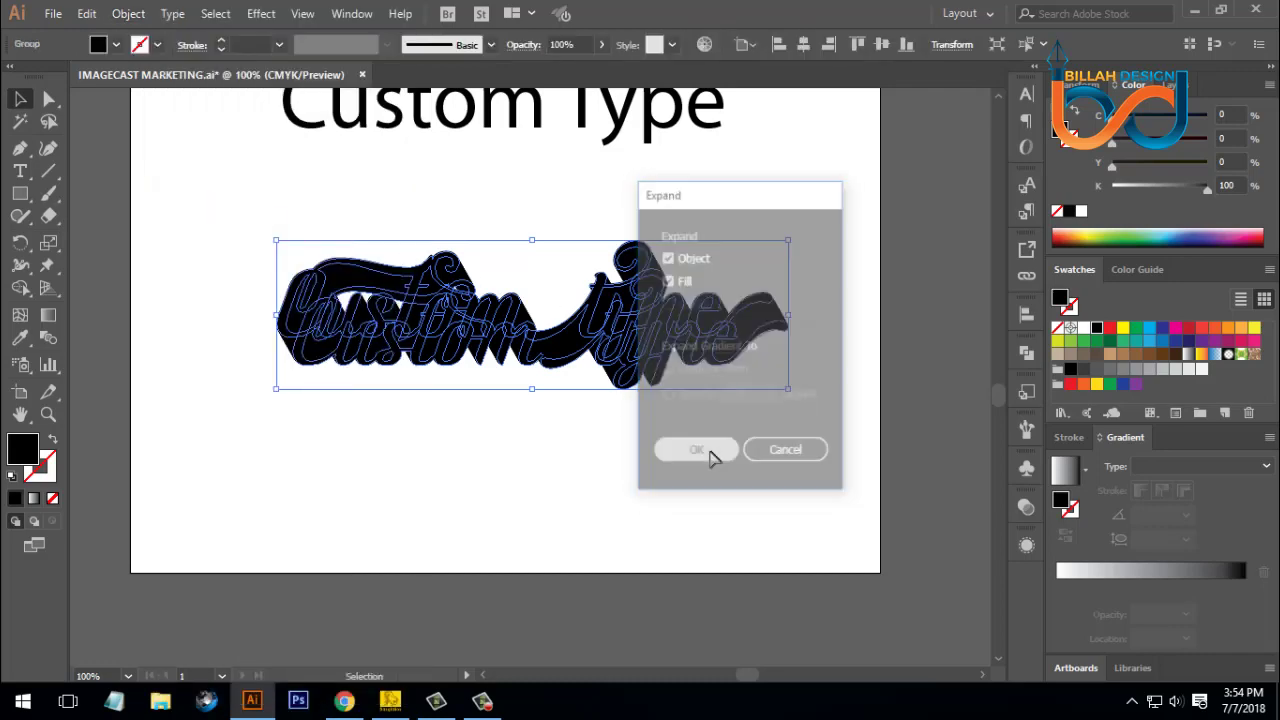
pyautogui.click(838, 476)
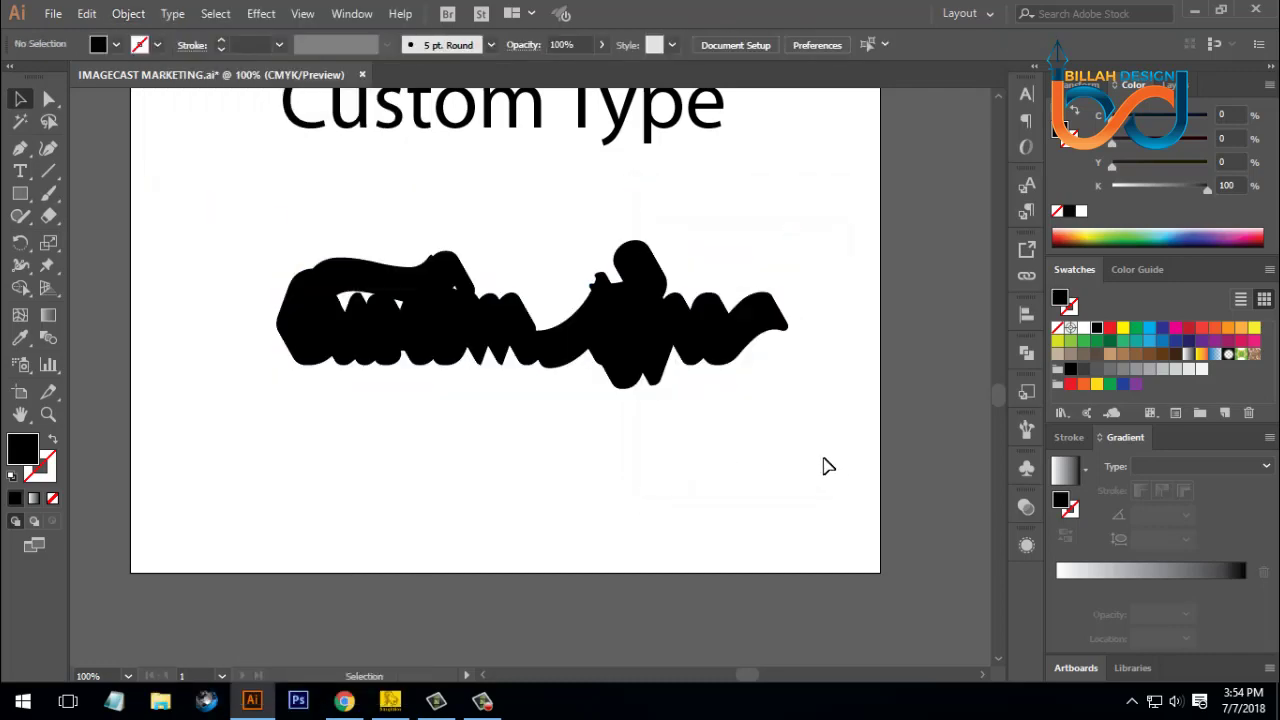
# - Unite the expanded shapes in Pathfinder into one solid black compound path
pyautogui.click(688, 338)
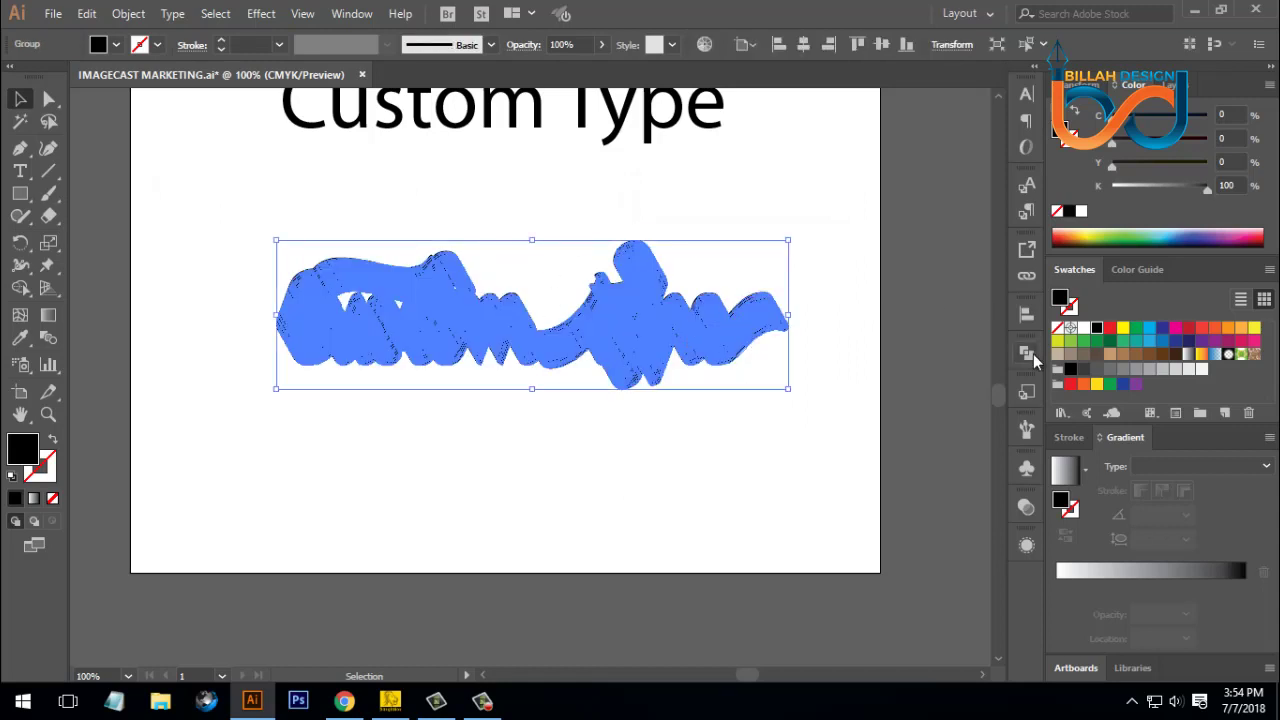
pyautogui.click(1030, 353)
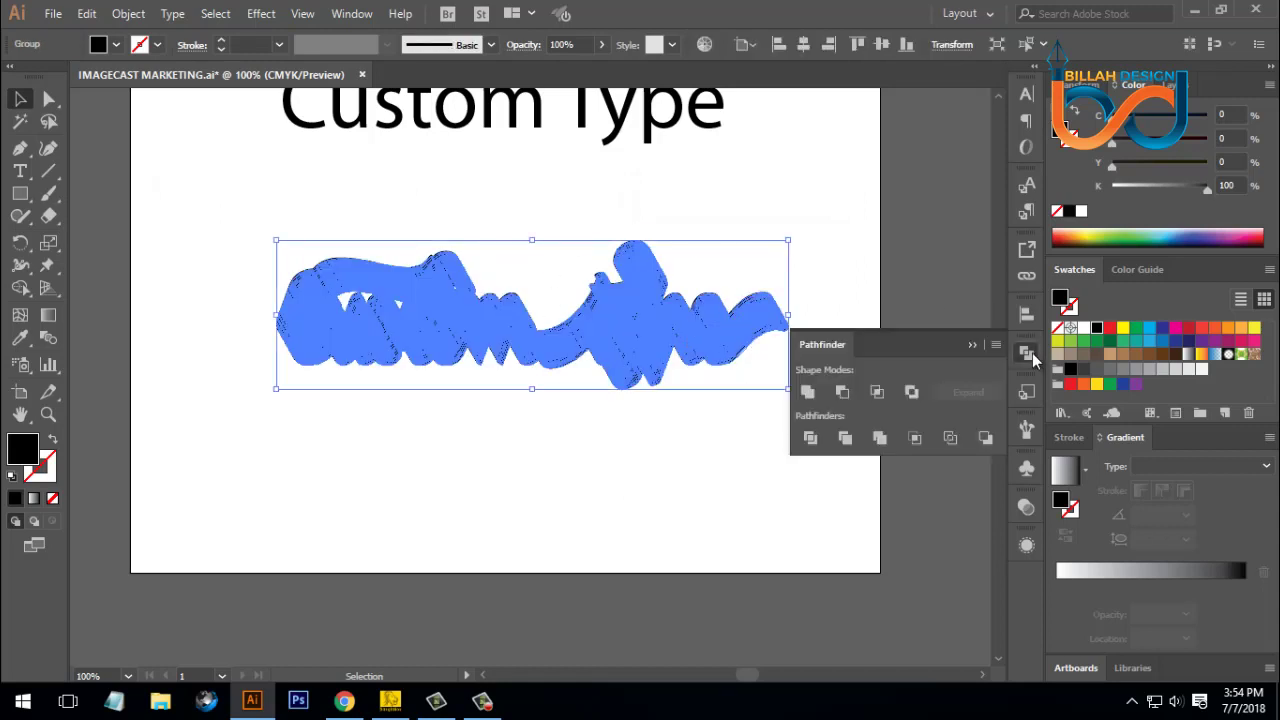
pyautogui.click(815, 396)
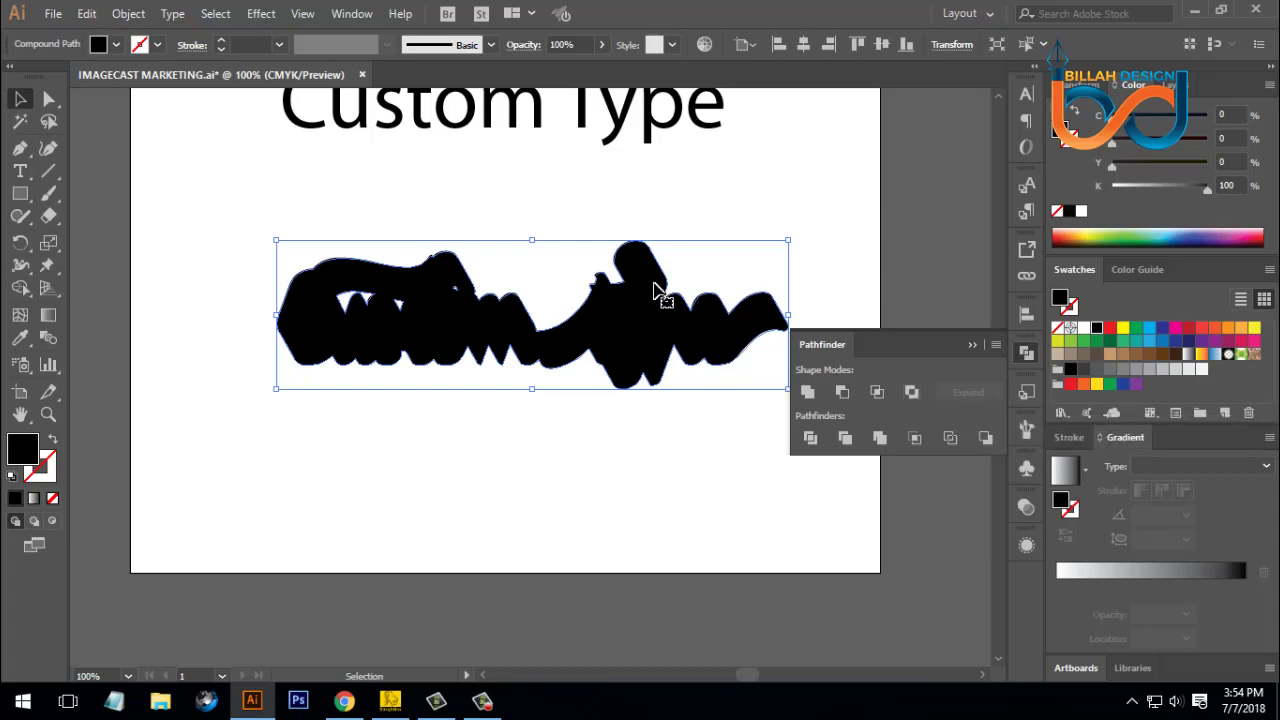
pyautogui.click(1027, 355)
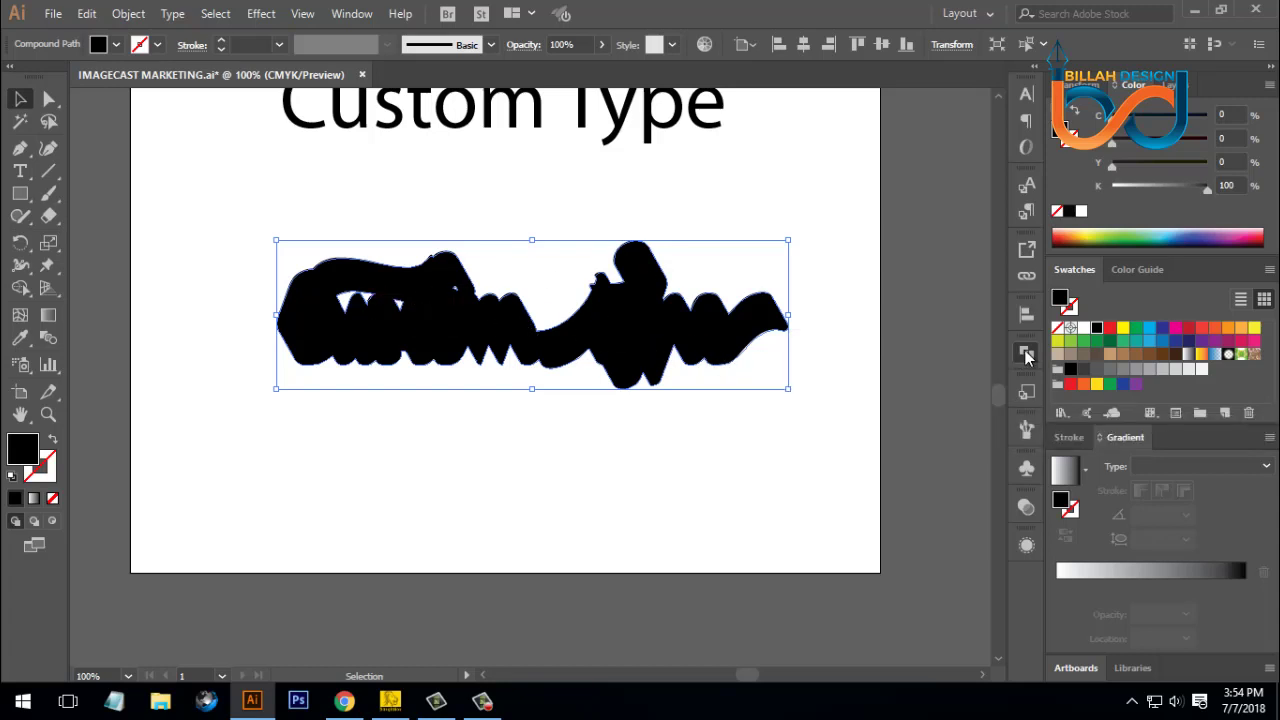
pyautogui.click(735, 455)
pyautogui.click(656, 364)
pyautogui.click(700, 465)
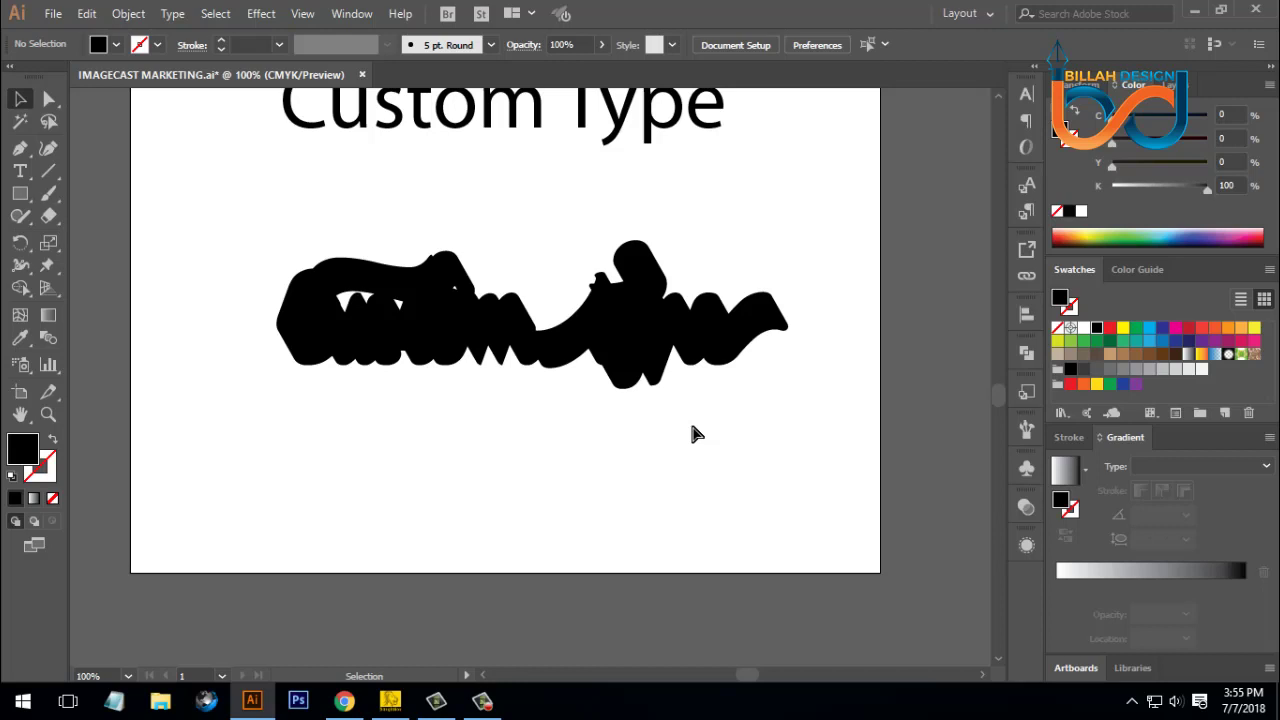
# - Select the front script lettering group and fill it white
pyautogui.press('ctrl')
pyautogui.hotkey('ctrl', 'z')
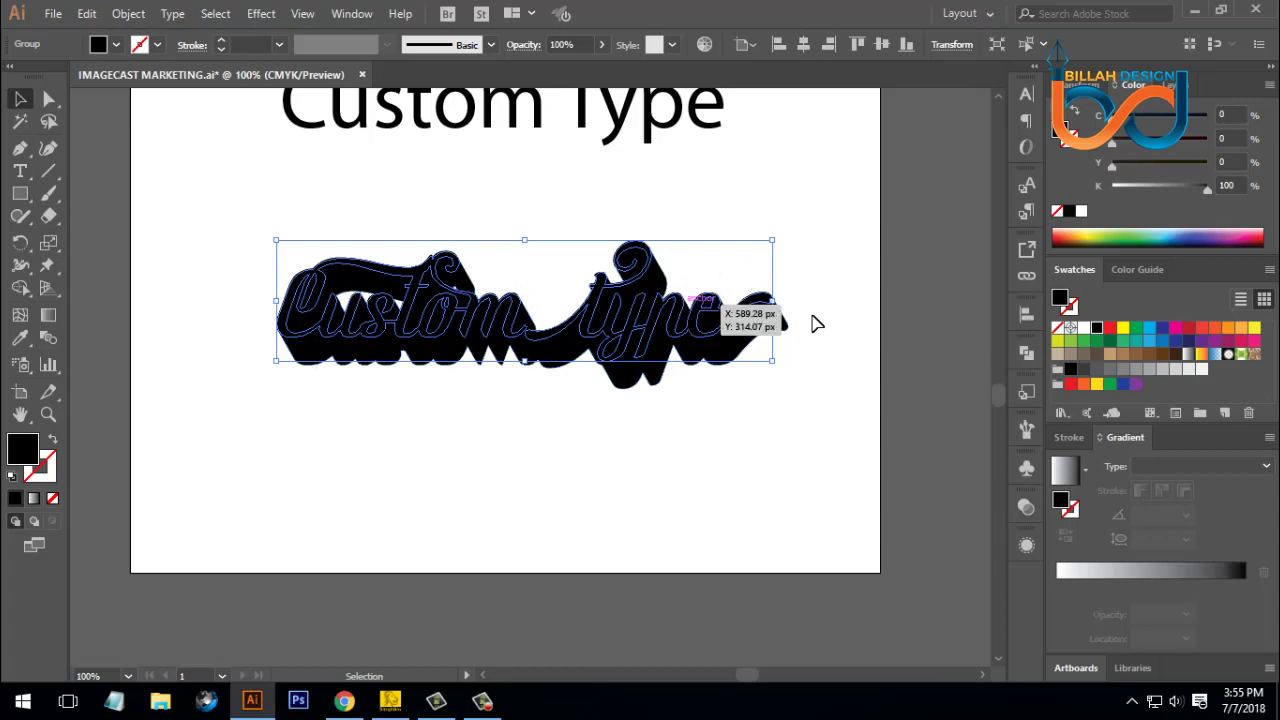
pyautogui.click(1084, 328)
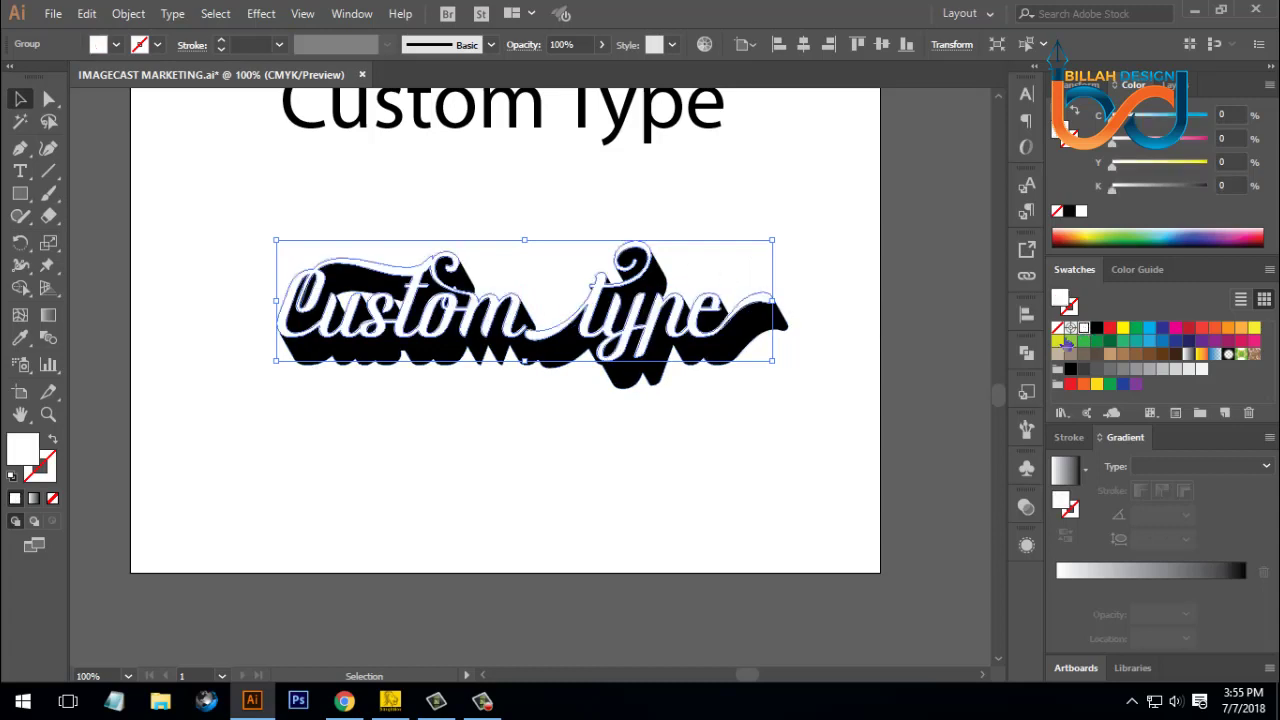
pyautogui.click(829, 414)
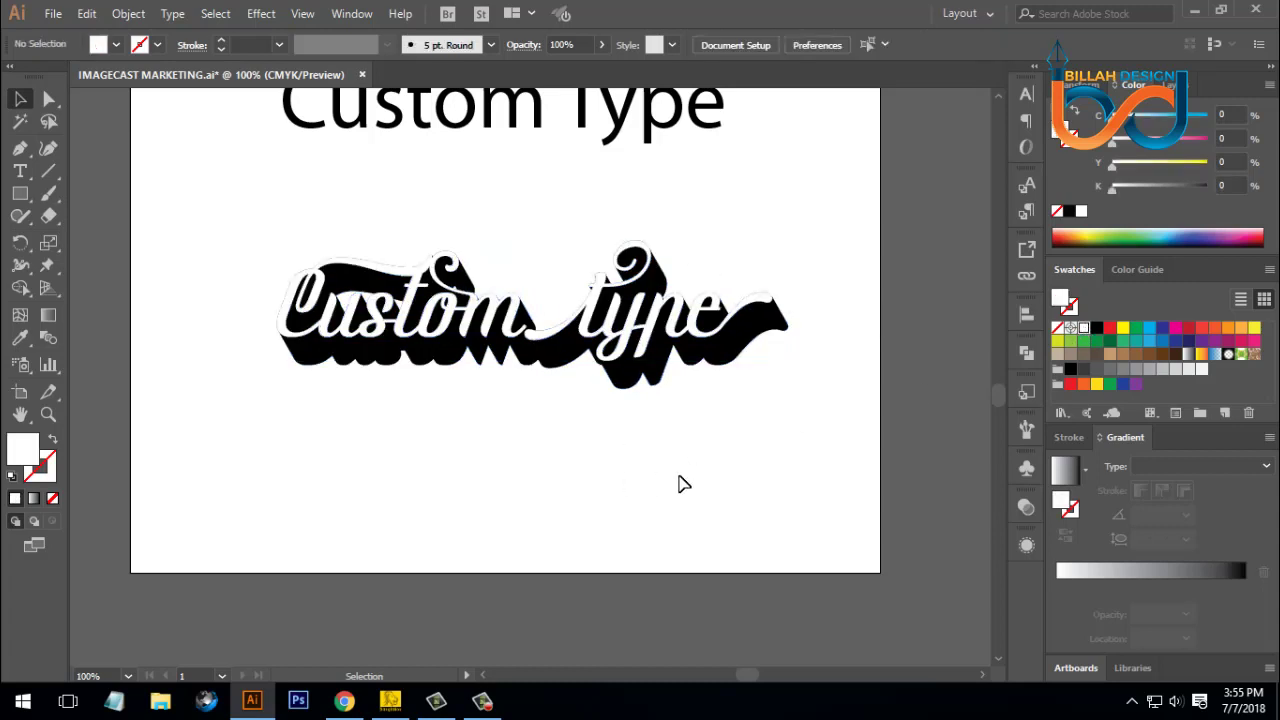
# - Zoom in to frame the lettering and select the Custom type group
pyautogui.moveTo(700, 464); pyautogui.dragTo(702, 448)
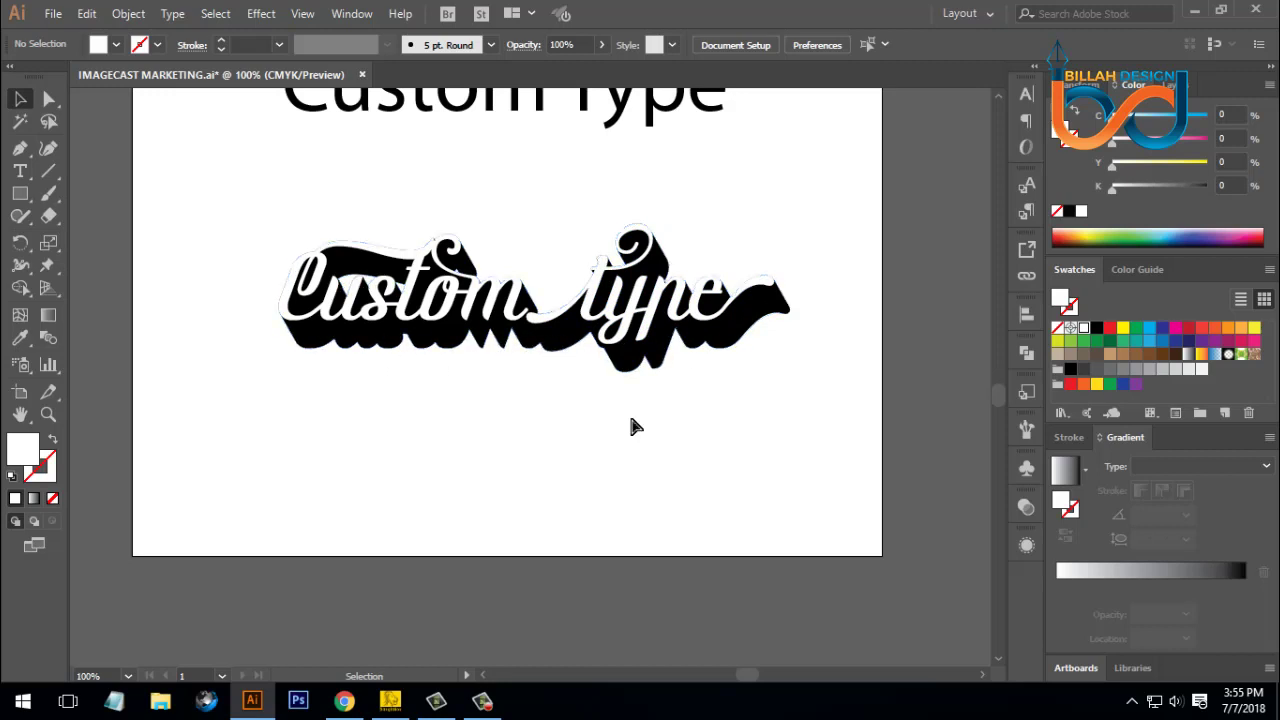
pyautogui.hotkey('ctrl', '=')
pyautogui.moveTo(737, 400); pyautogui.dragTo(690, 418)
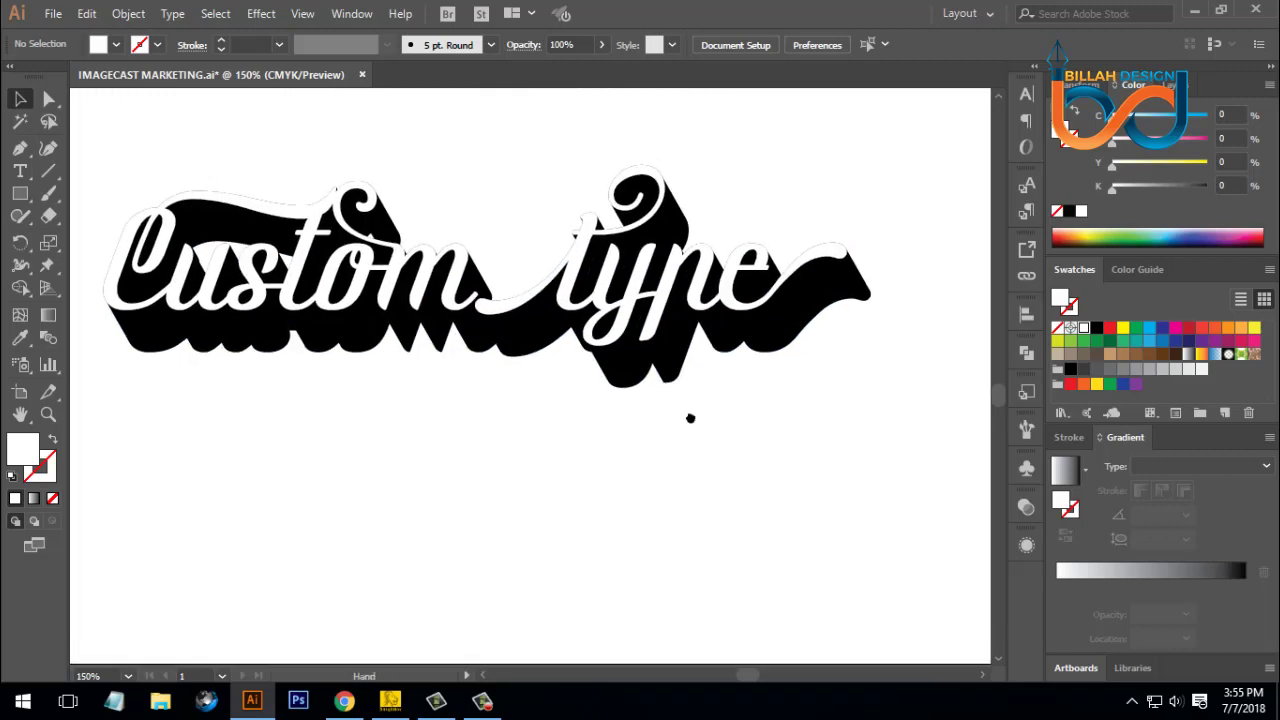
pyautogui.click(578, 258)
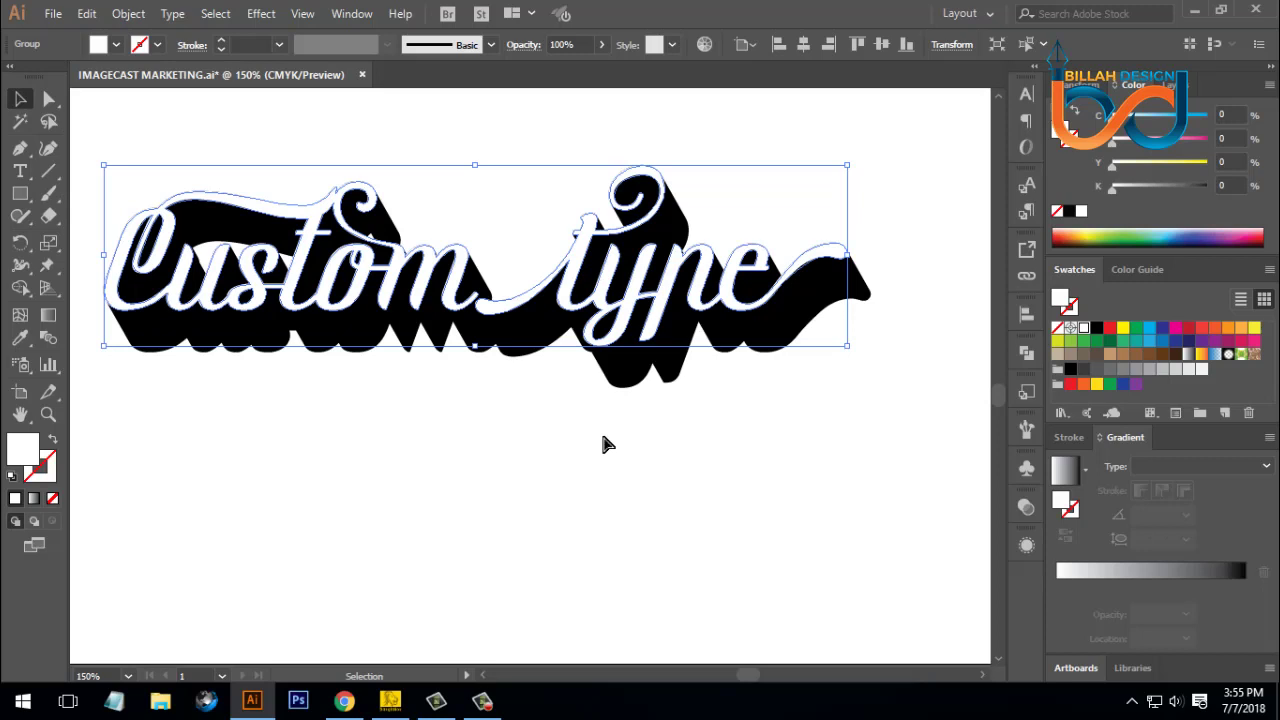
pyautogui.press('a')
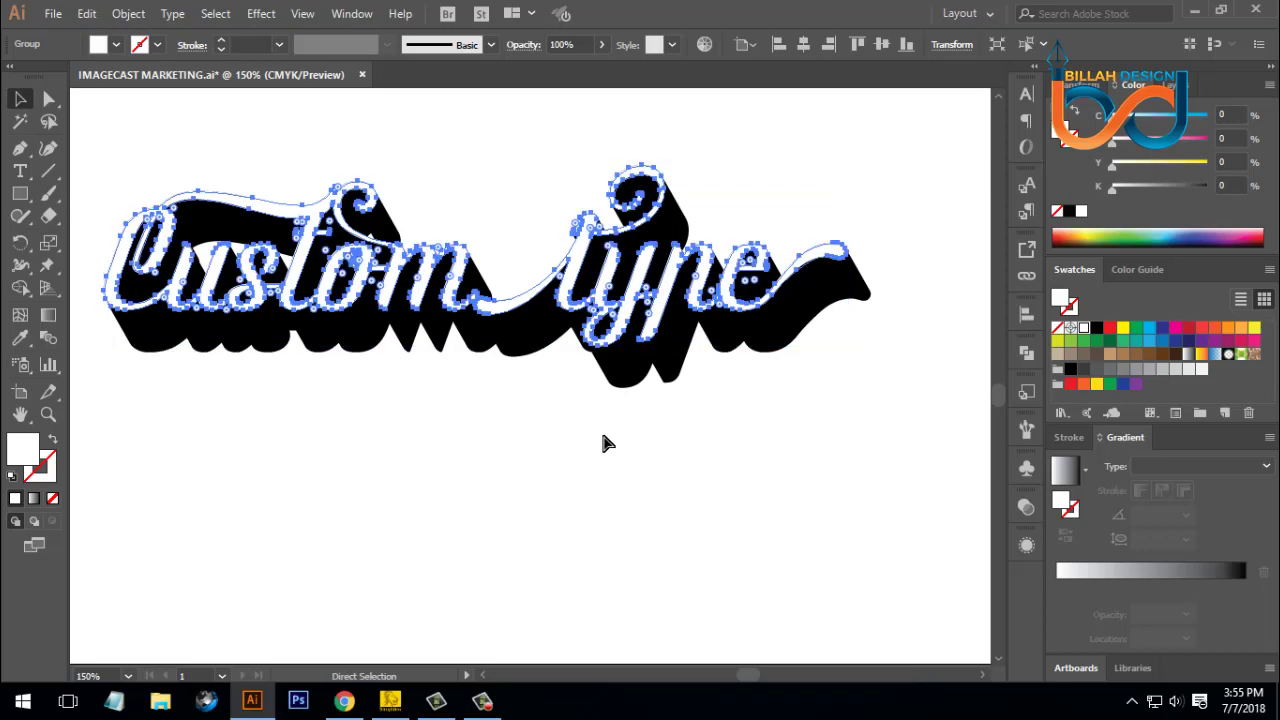
pyautogui.press('v')
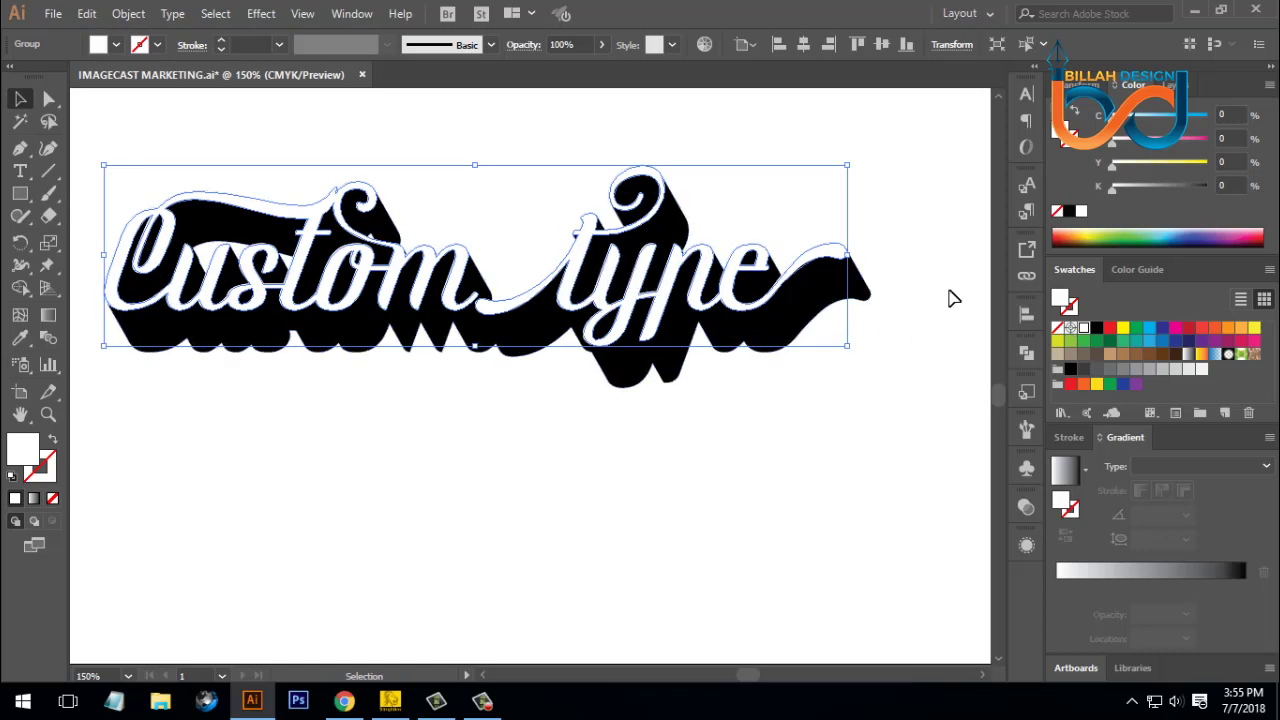
# - Fill the lettering copy with CMYK Cyan and nudge it four steps down and right
pyautogui.click(1149, 329)
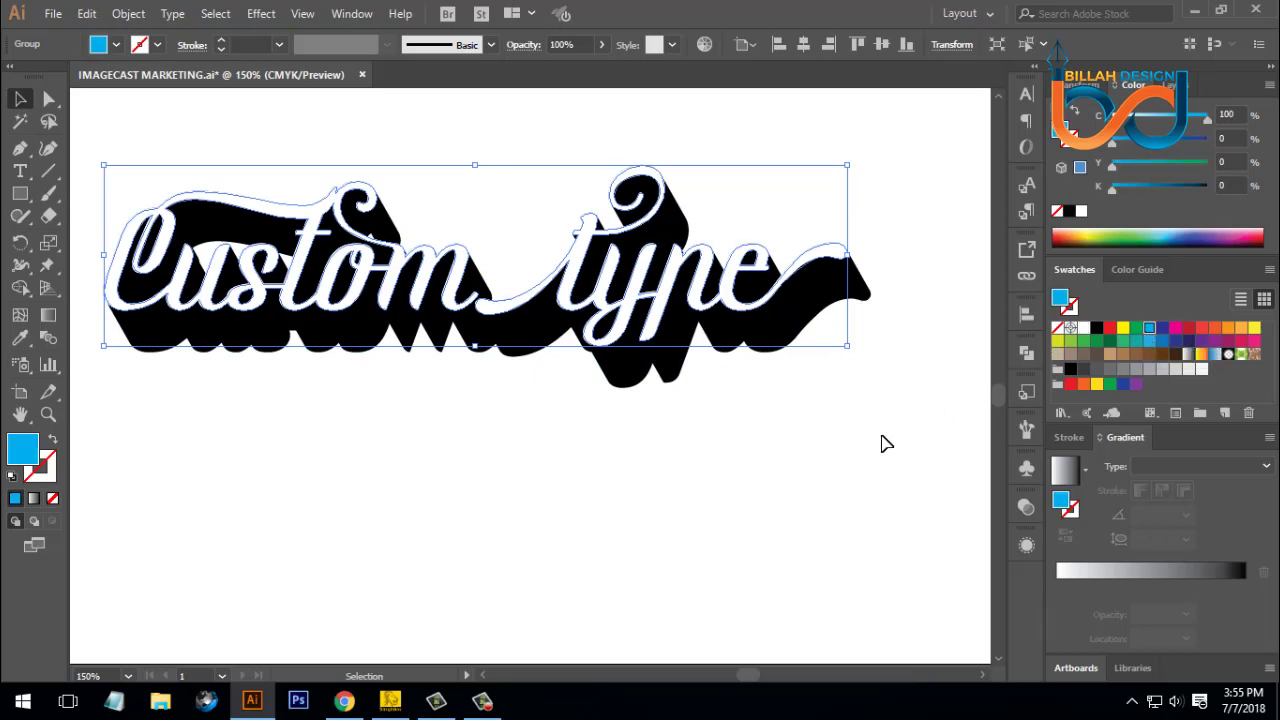
pyautogui.press('Down')
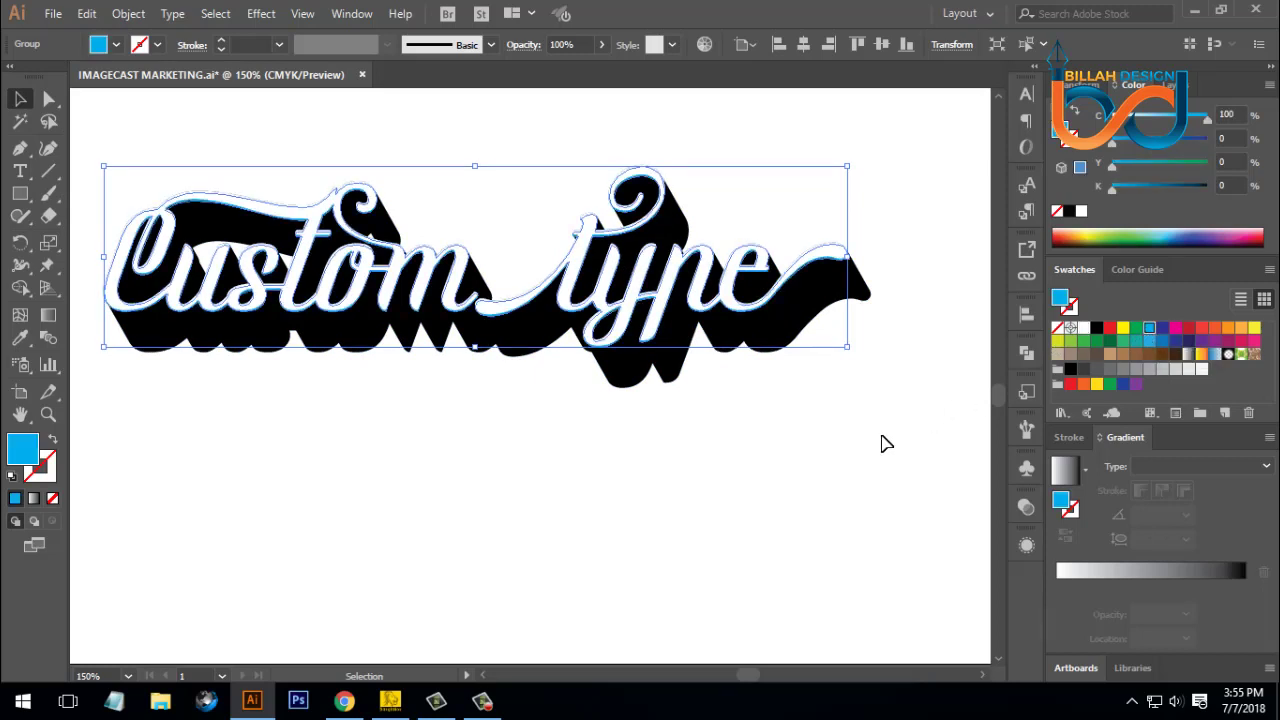
pyautogui.press('Right')
pyautogui.press('Down')
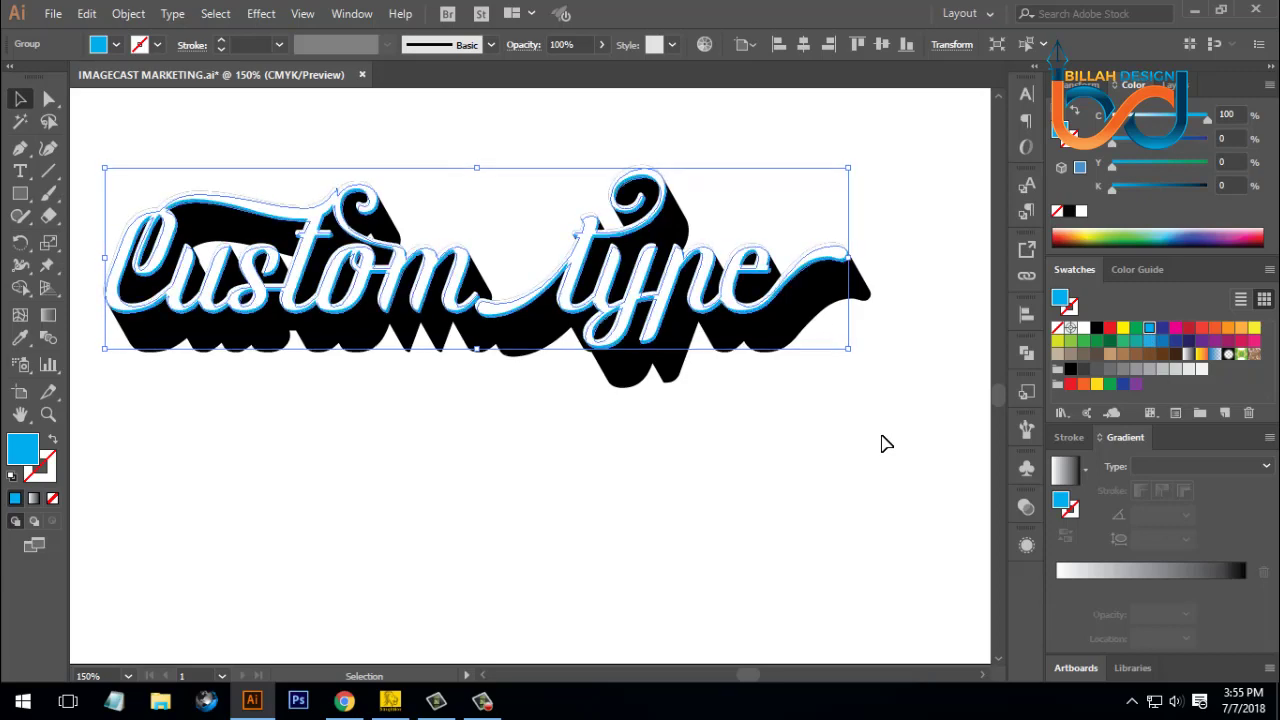
pyautogui.press('Right')
pyautogui.press('Down')
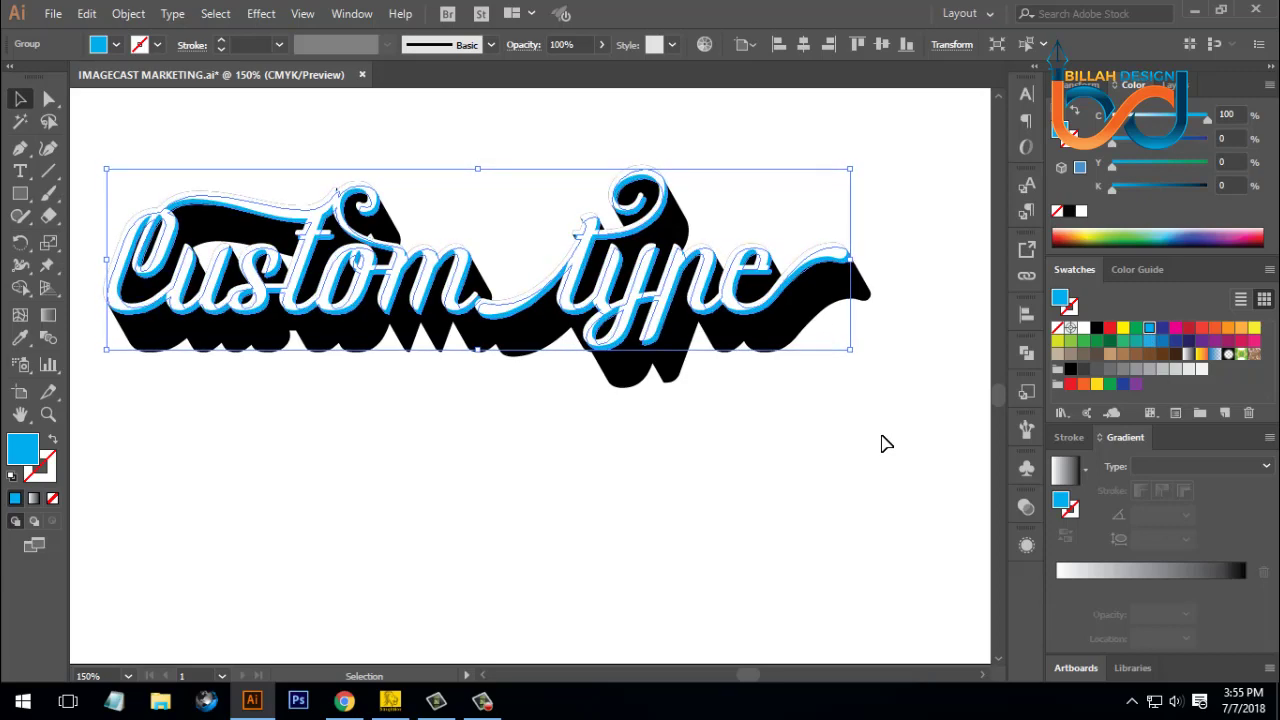
pyautogui.press('Right')
pyautogui.press('Down')
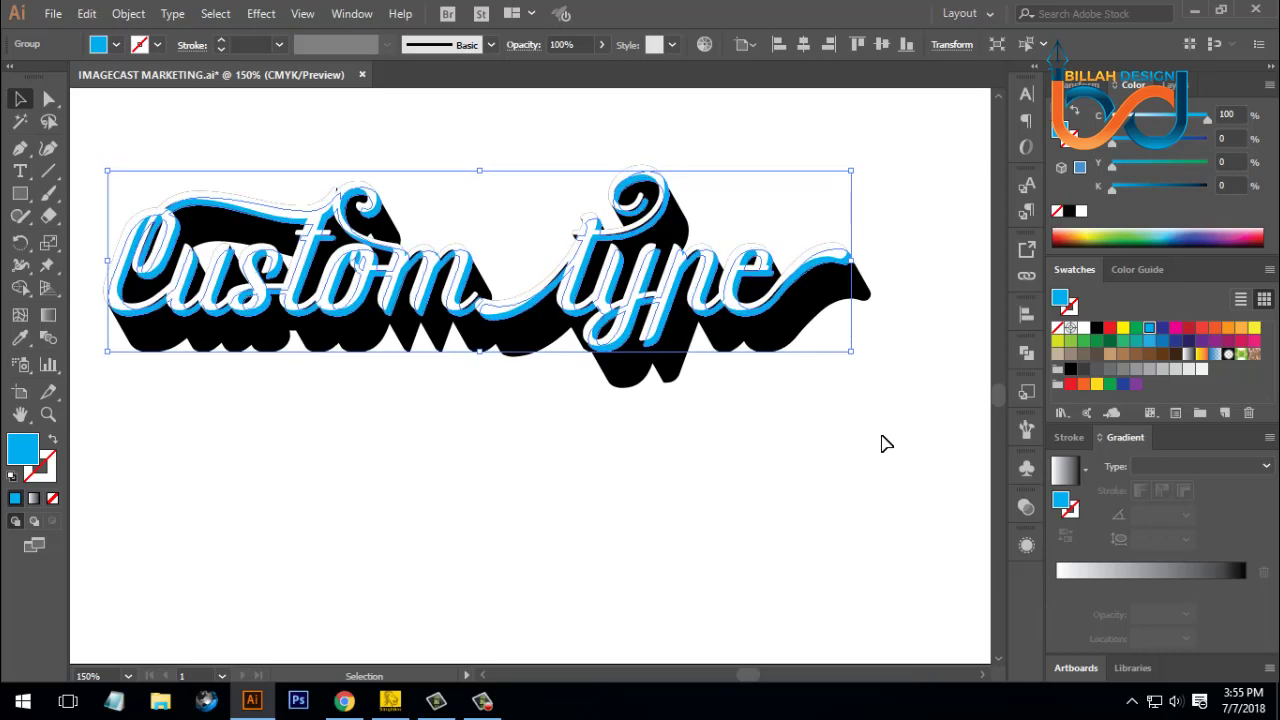
pyautogui.press('Right')
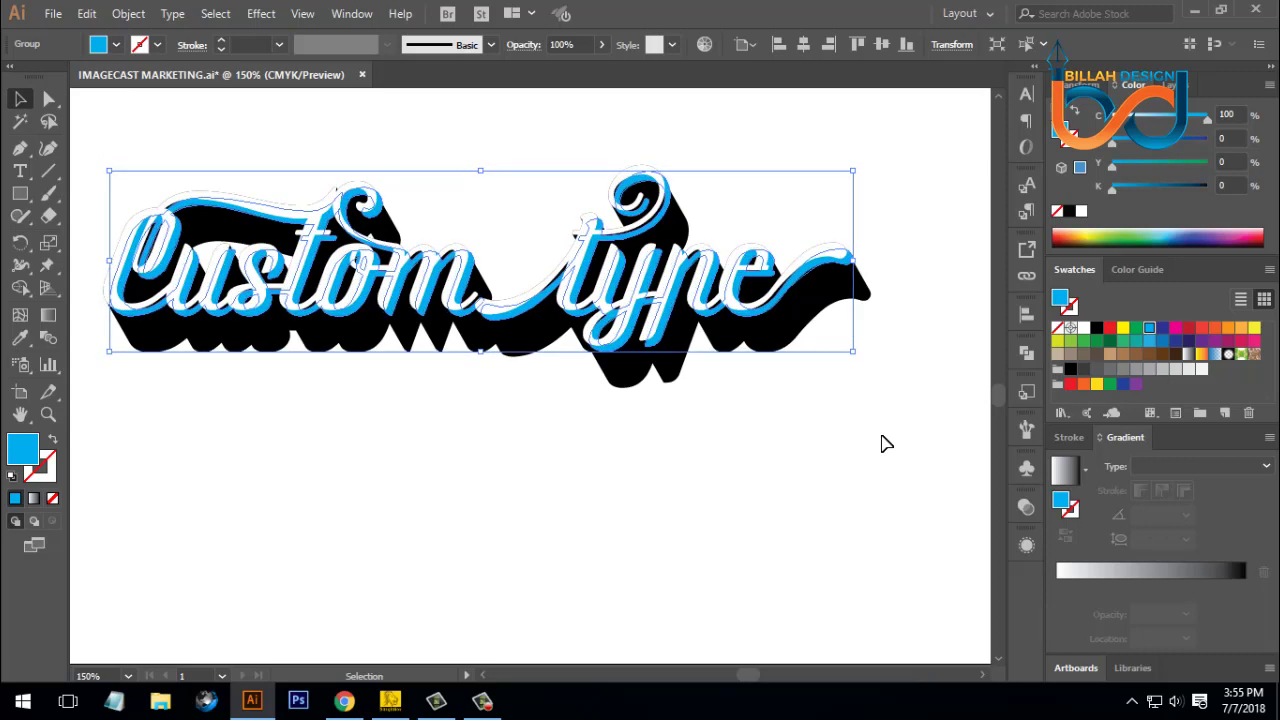
# - Deselect, zoom to 200% on the lettering, and select the white lettering group
pyautogui.click(866, 441)
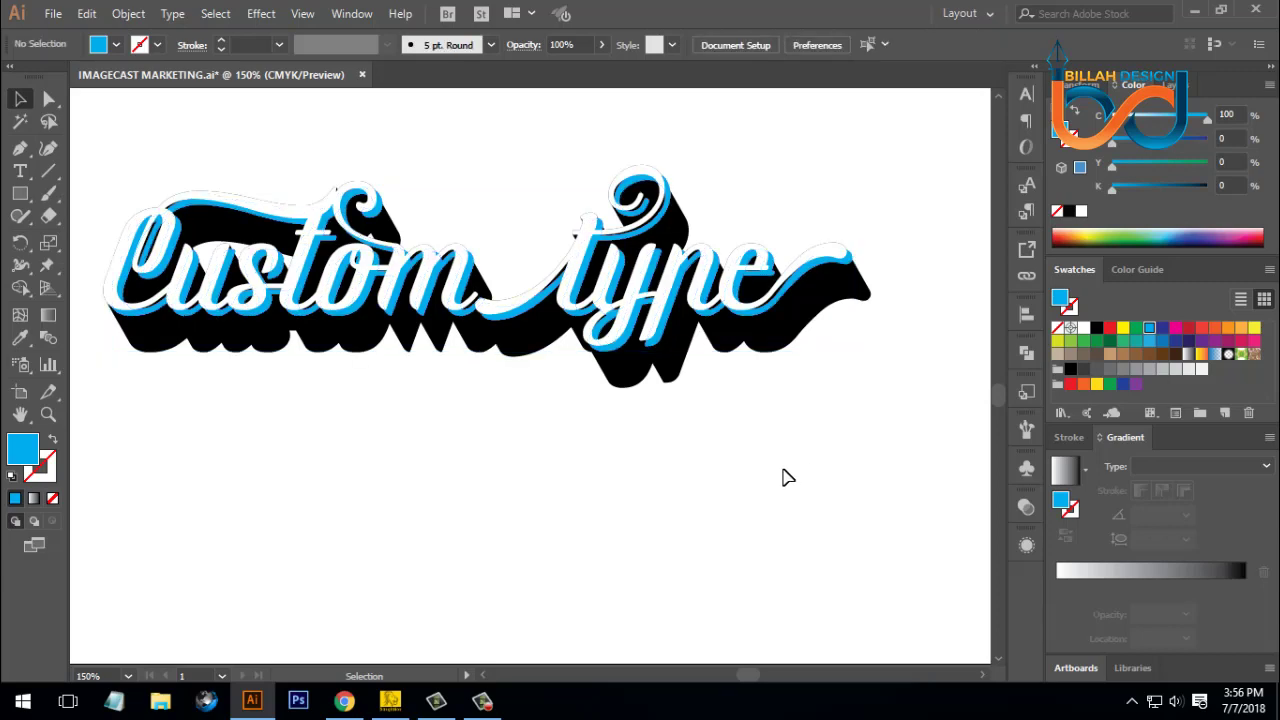
pyautogui.hotkey('ctrl', '+')
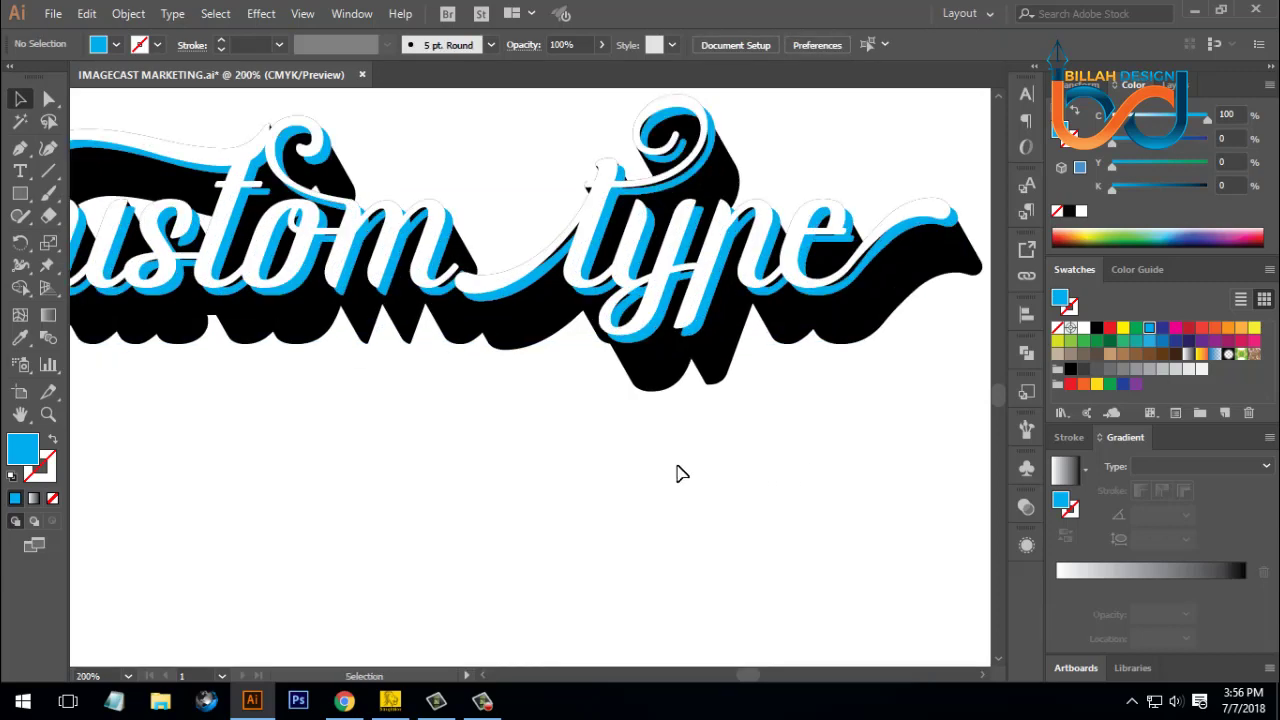
pyautogui.moveTo(580, 431); pyautogui.dragTo(680, 453)
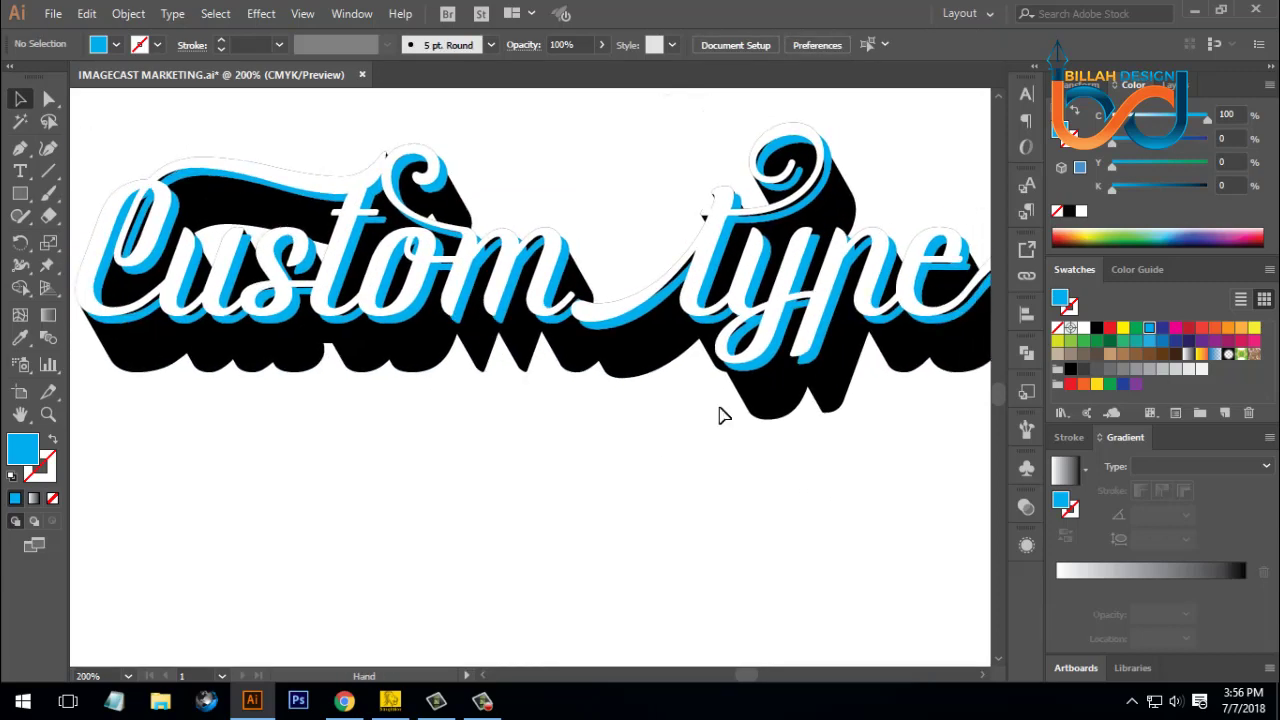
pyautogui.click(709, 255)
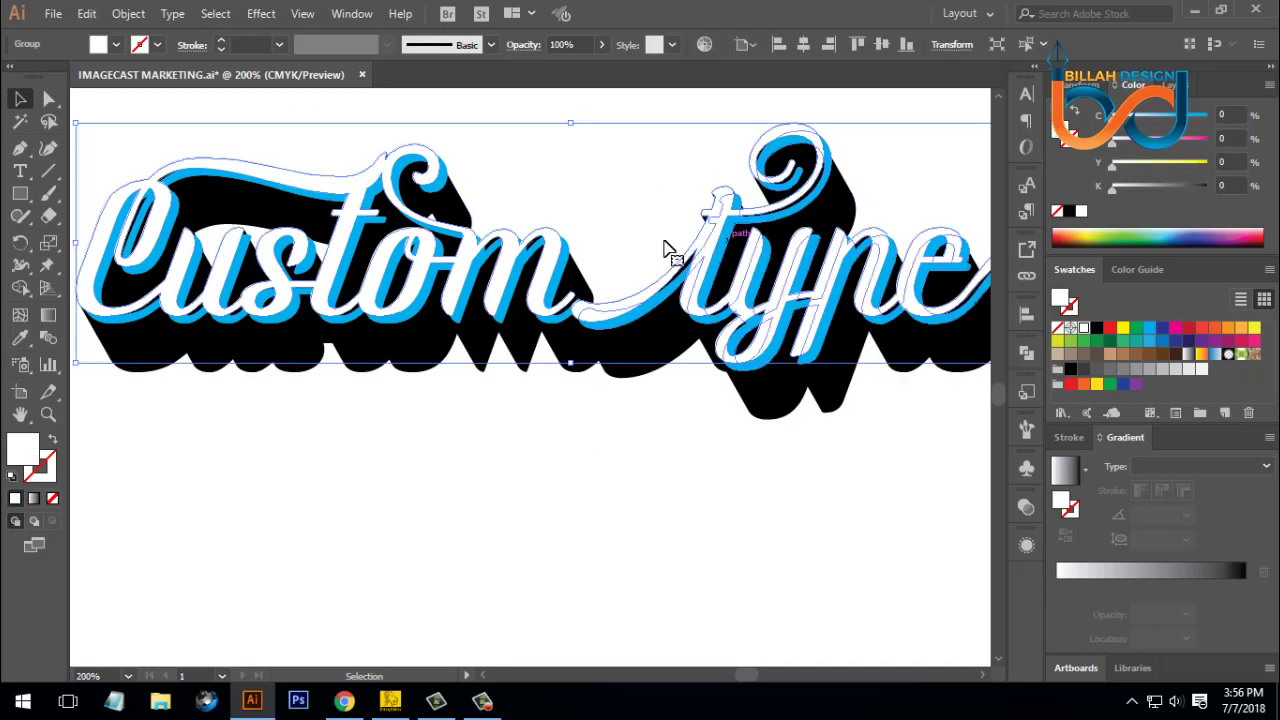
# - Give the white lettering a black stroke of 3 pt
pyautogui.click(1074, 146)
pyautogui.click(1069, 211)
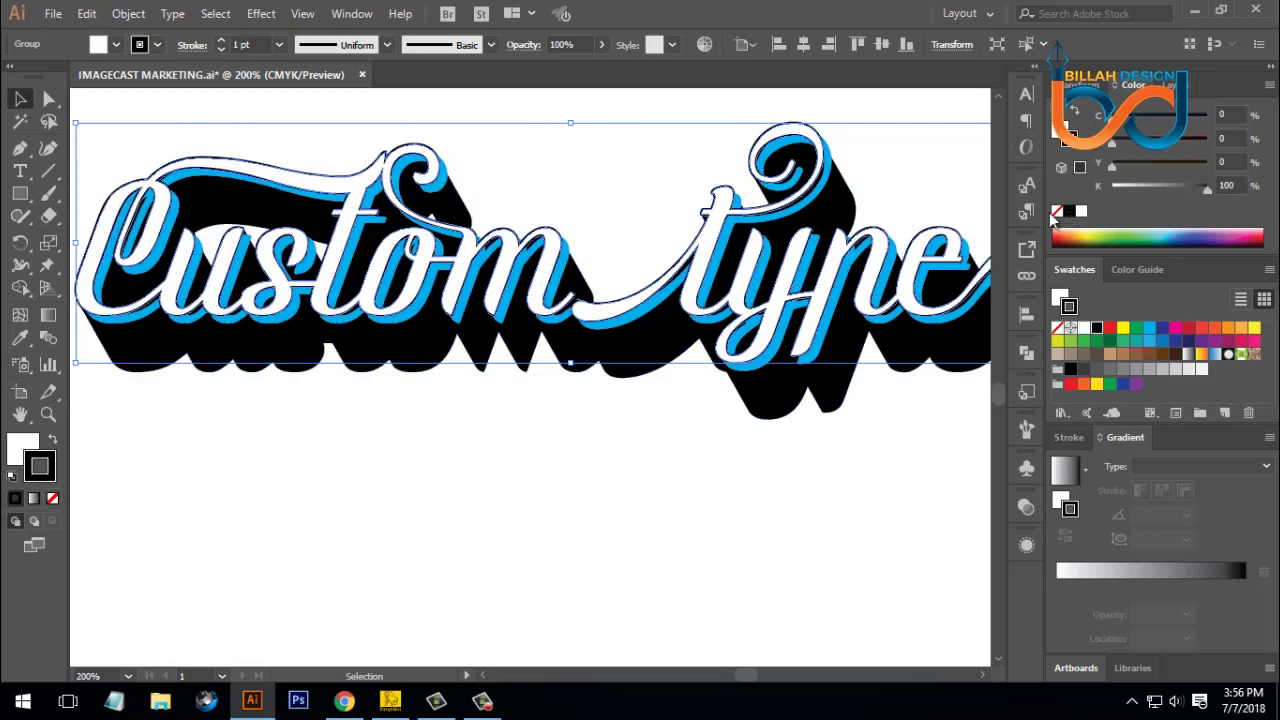
pyautogui.click(224, 42)
pyautogui.click(224, 42)
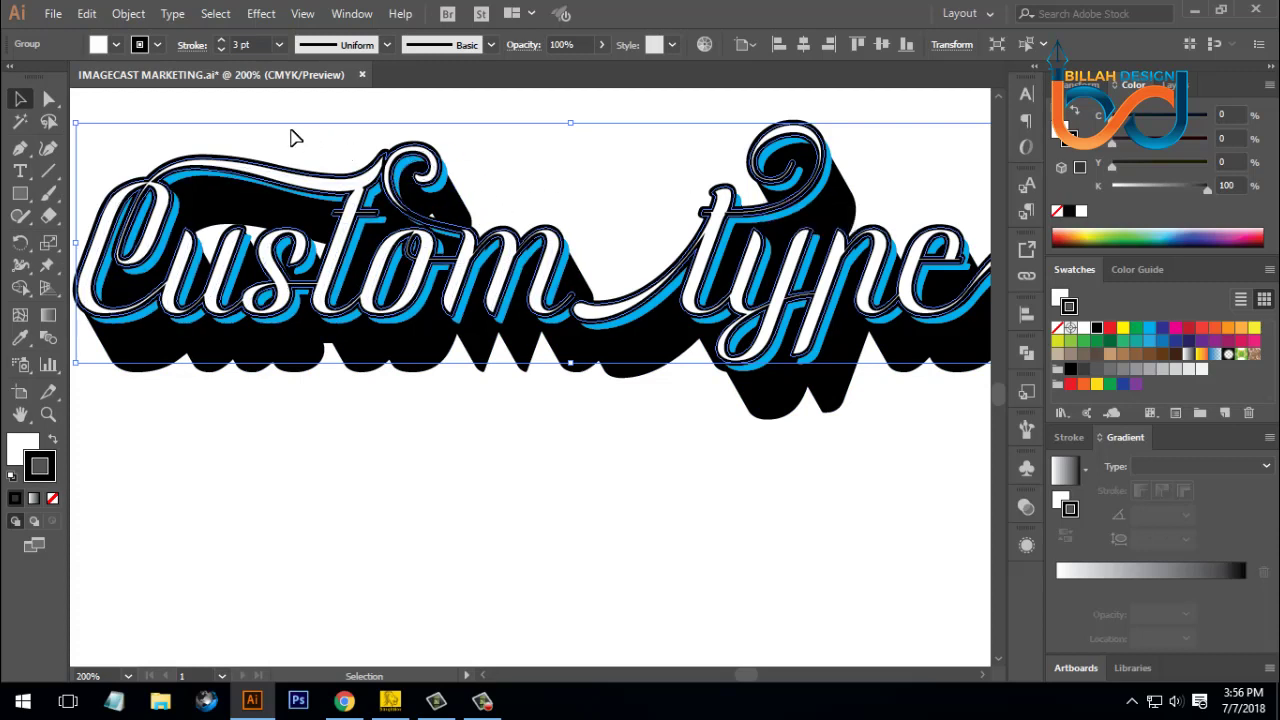
# - Align the stroke to the outside of the letters, keeping the weight at 3 pt
pyautogui.click(193, 46)
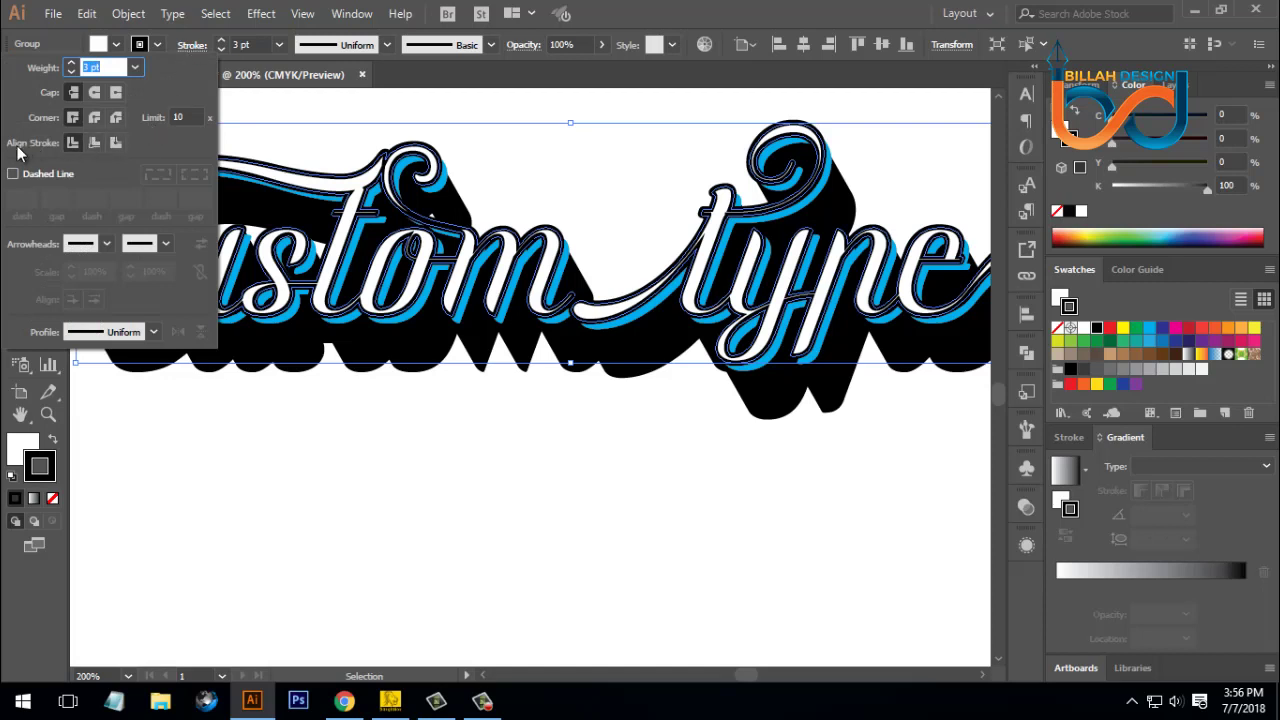
pyautogui.click(115, 143)
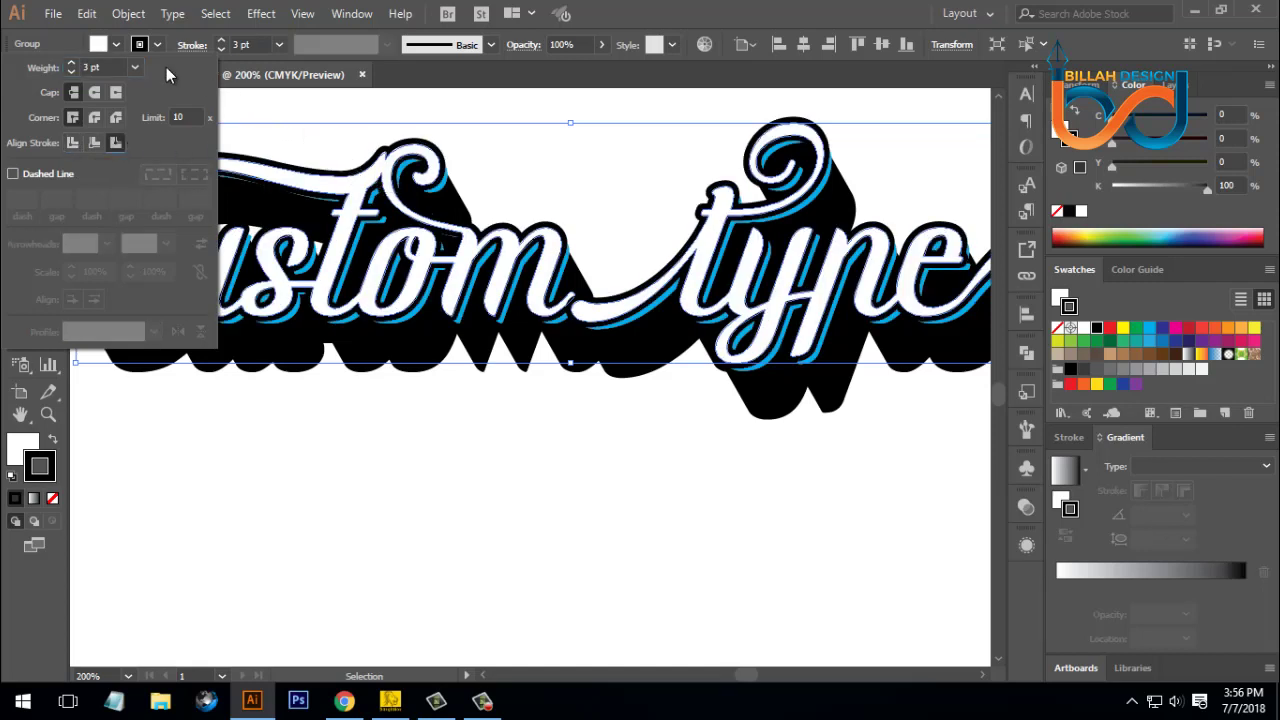
pyautogui.click(222, 40)
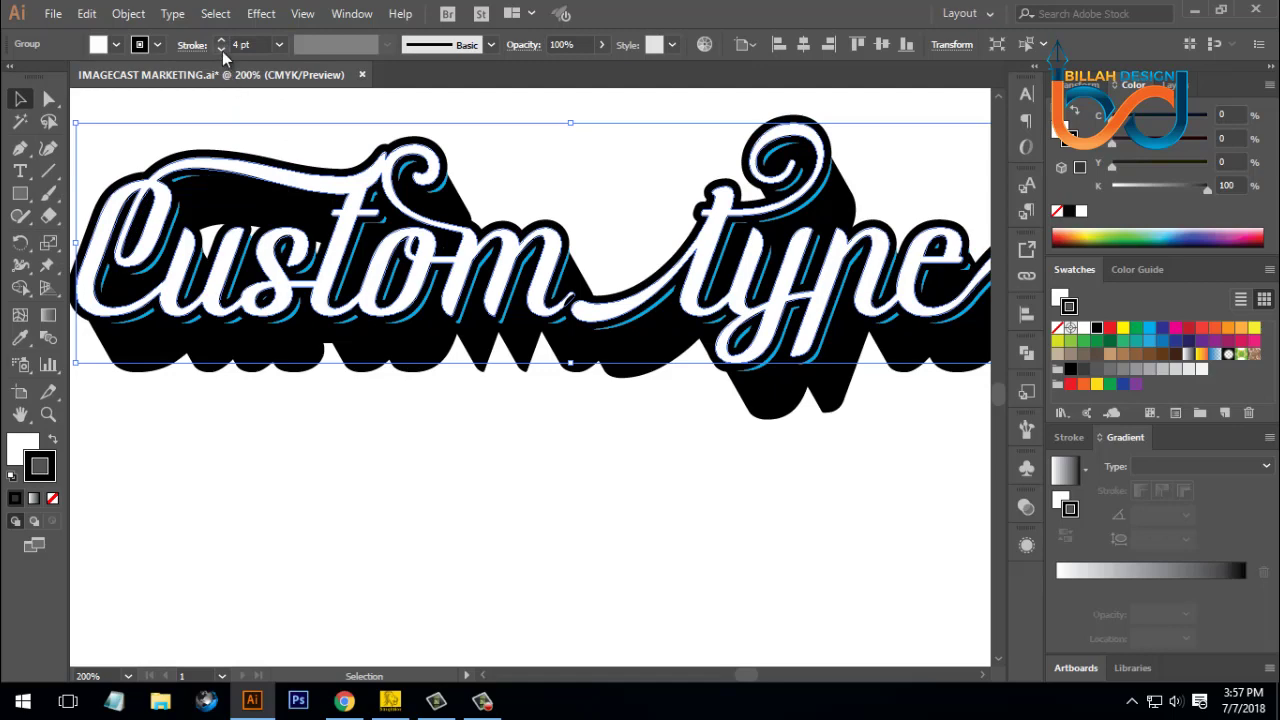
pyautogui.click(222, 50)
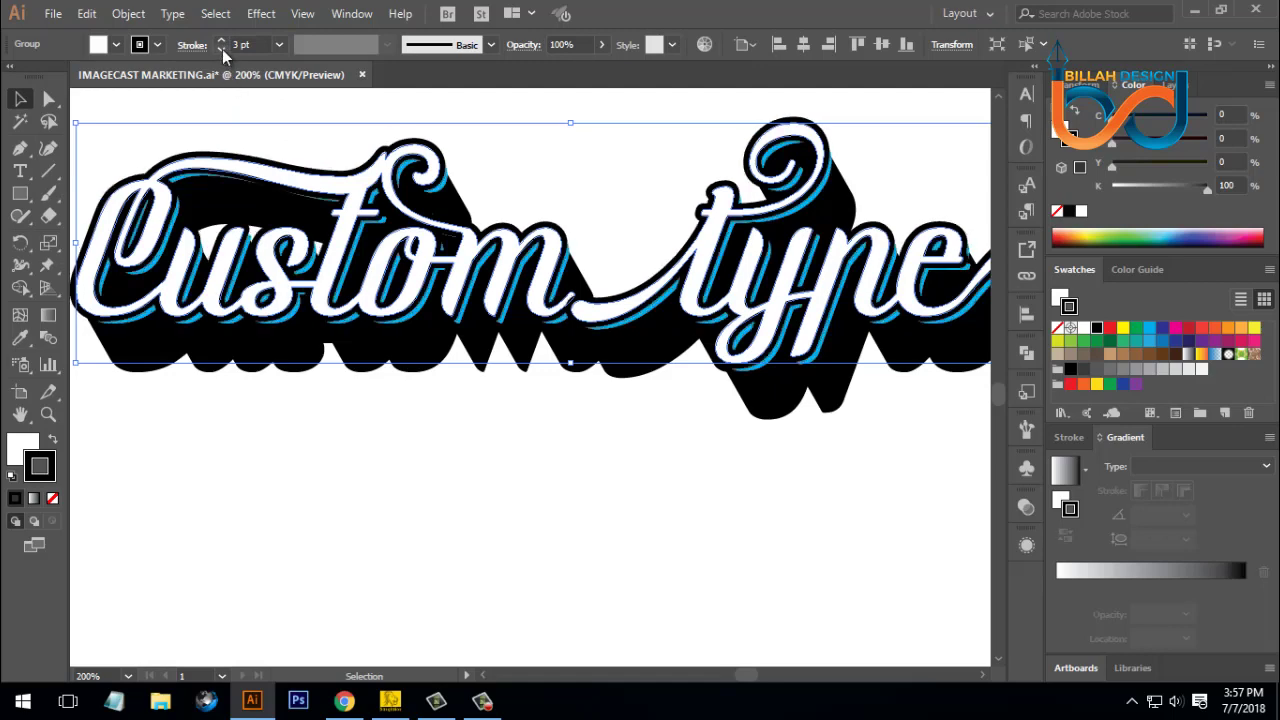
pyautogui.click(222, 49)
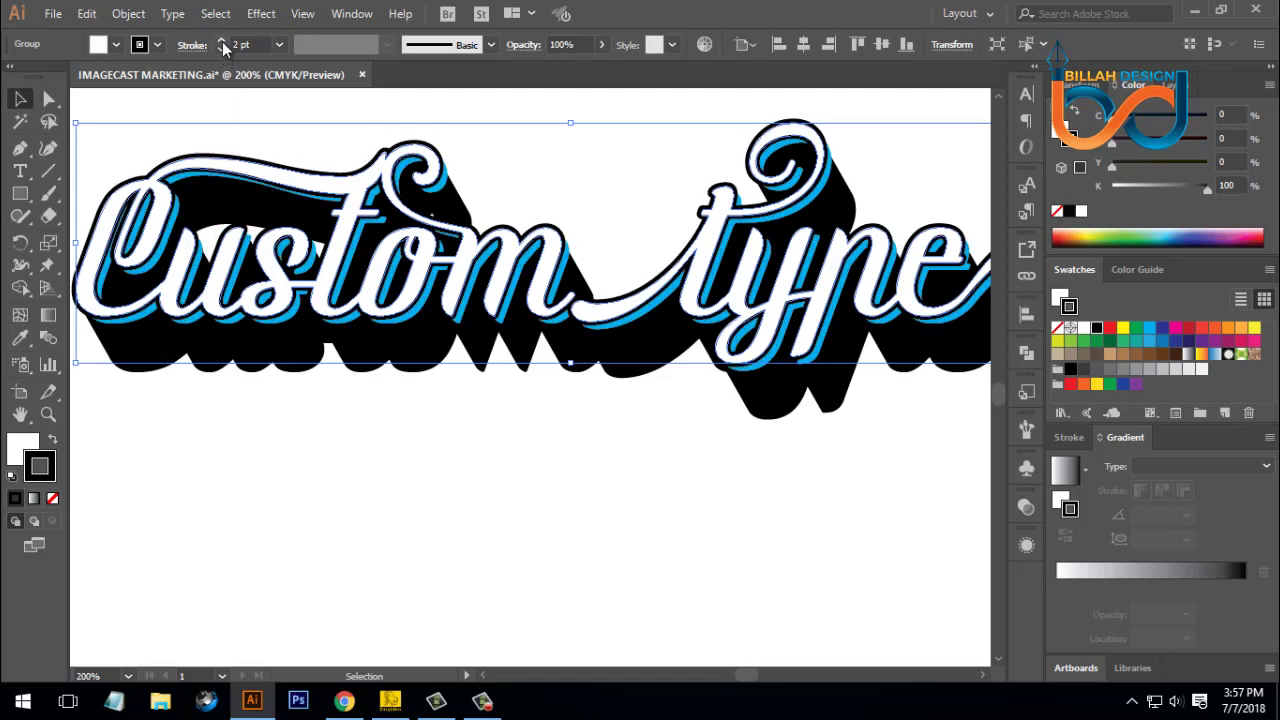
pyautogui.click(222, 40)
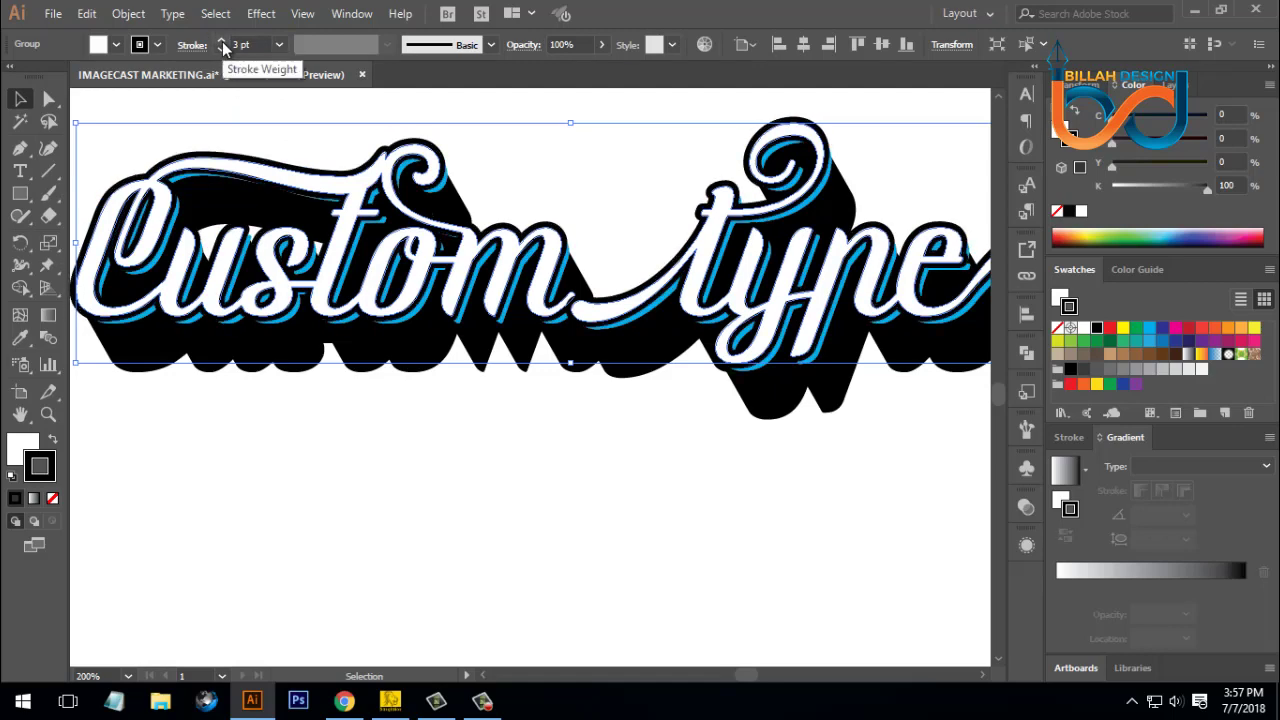
pyautogui.click(682, 472)
pyautogui.hotkey('ctrl', '1')
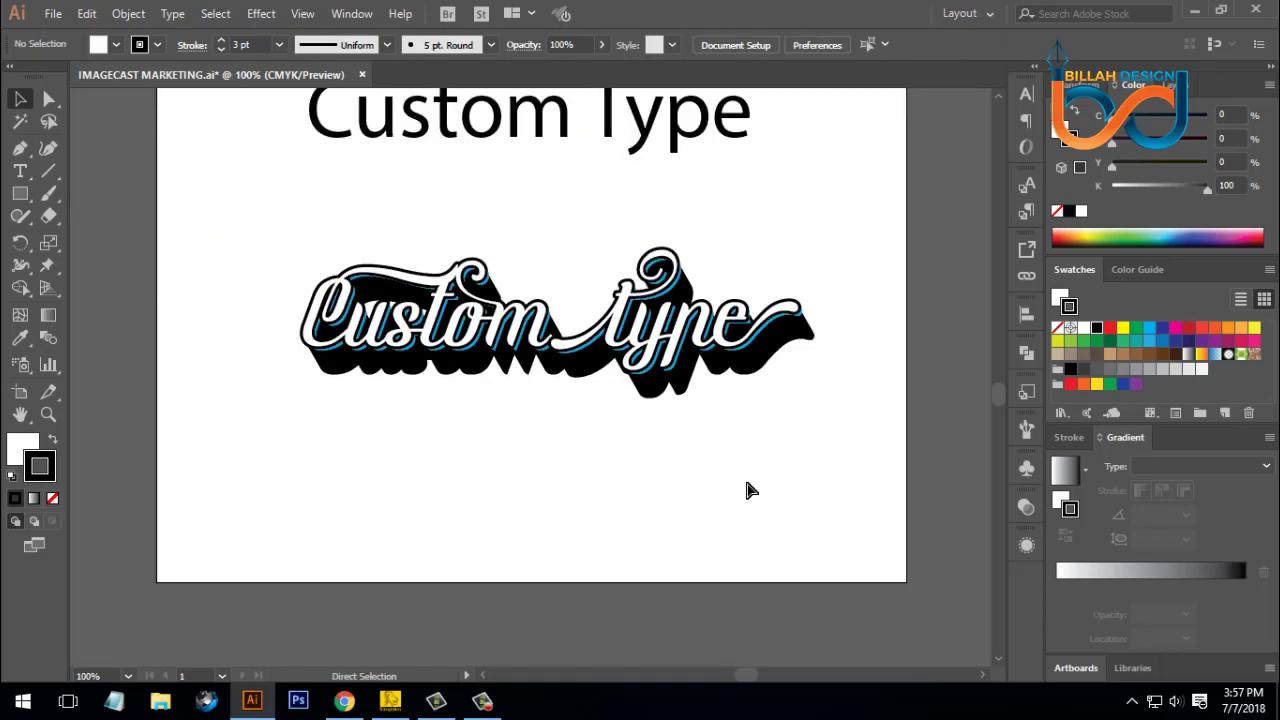
pyautogui.hotkey('ctrl', '=')
pyautogui.hotkey('ctrl', '=')
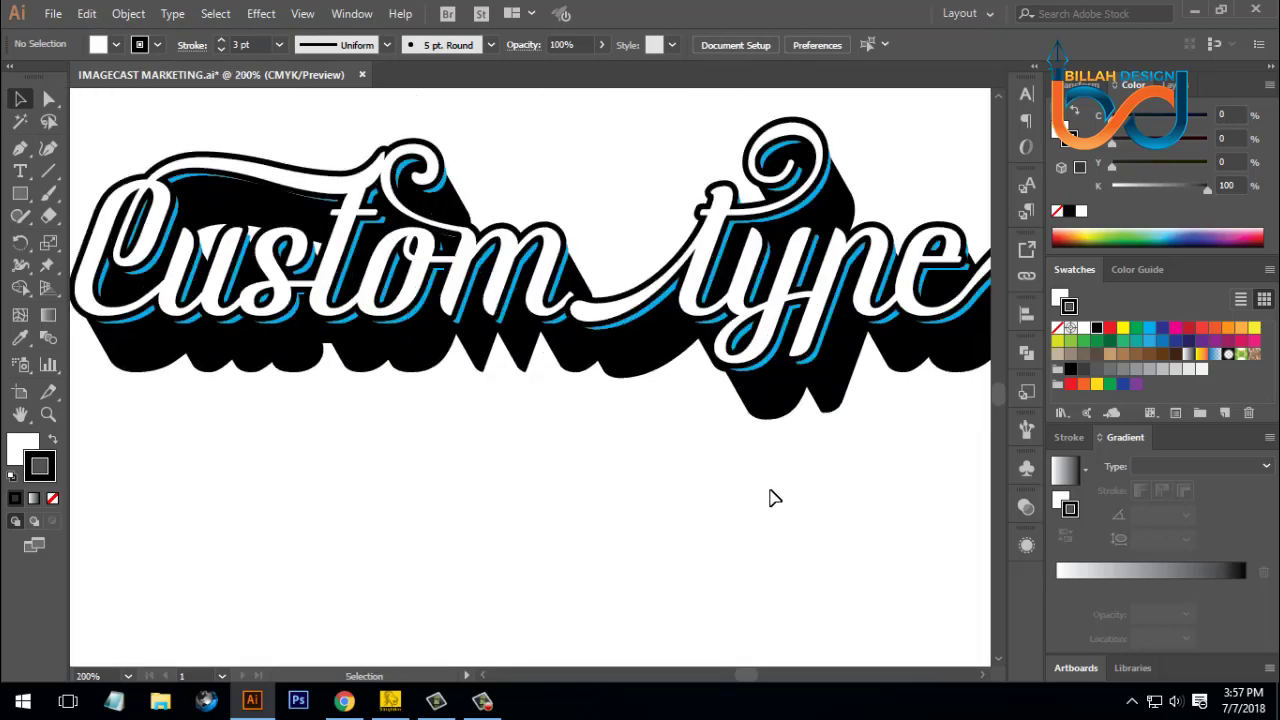
pyautogui.moveTo(860, 460); pyautogui.dragTo(771, 466)
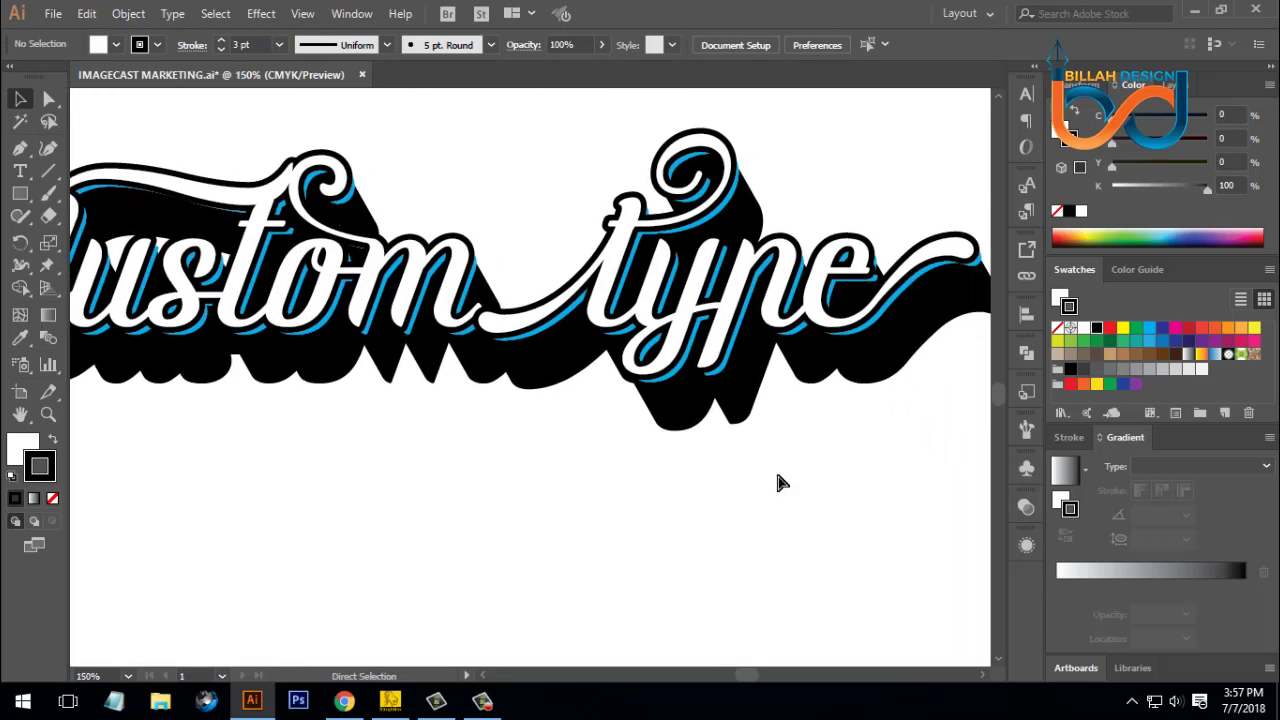
pyautogui.hotkey('ctrl', '1')
pyautogui.hotkey('ctrl', '-')
pyautogui.hotkey('ctrl', '=')
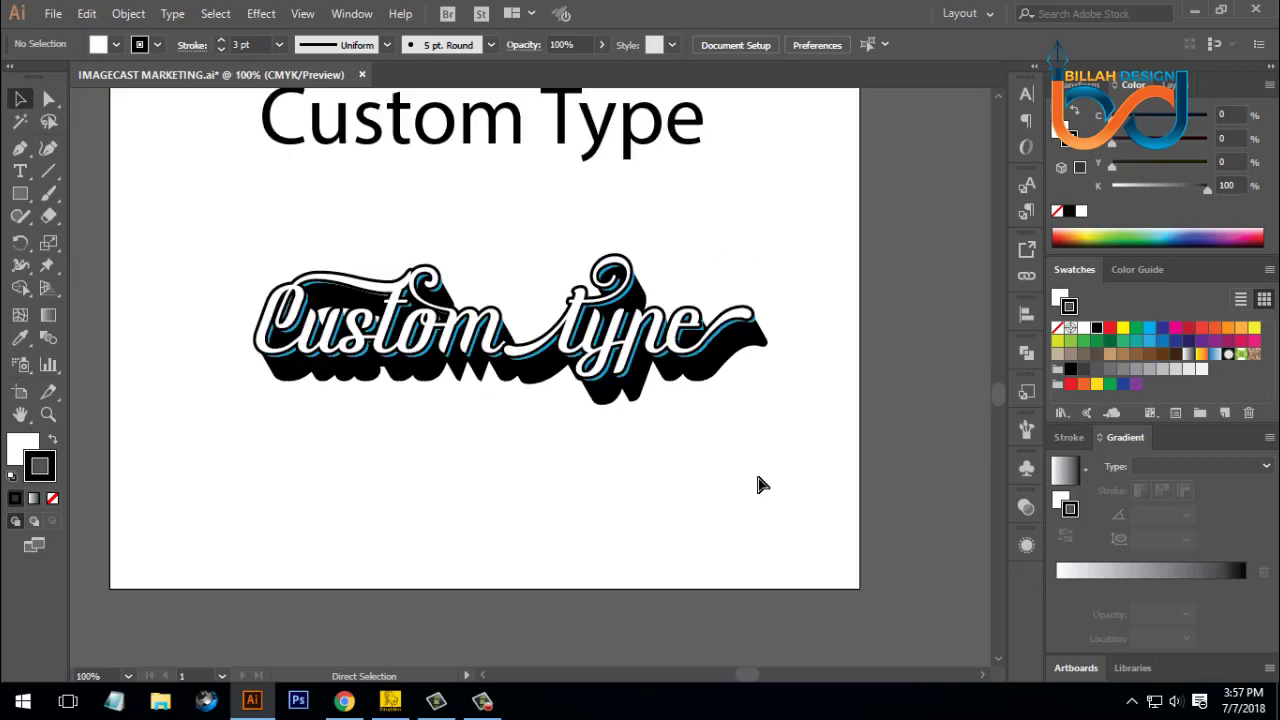
pyautogui.hotkey('ctrl', '=')
pyautogui.hotkey('ctrl', '=')
pyautogui.moveTo(880, 449); pyautogui.dragTo(818, 484)
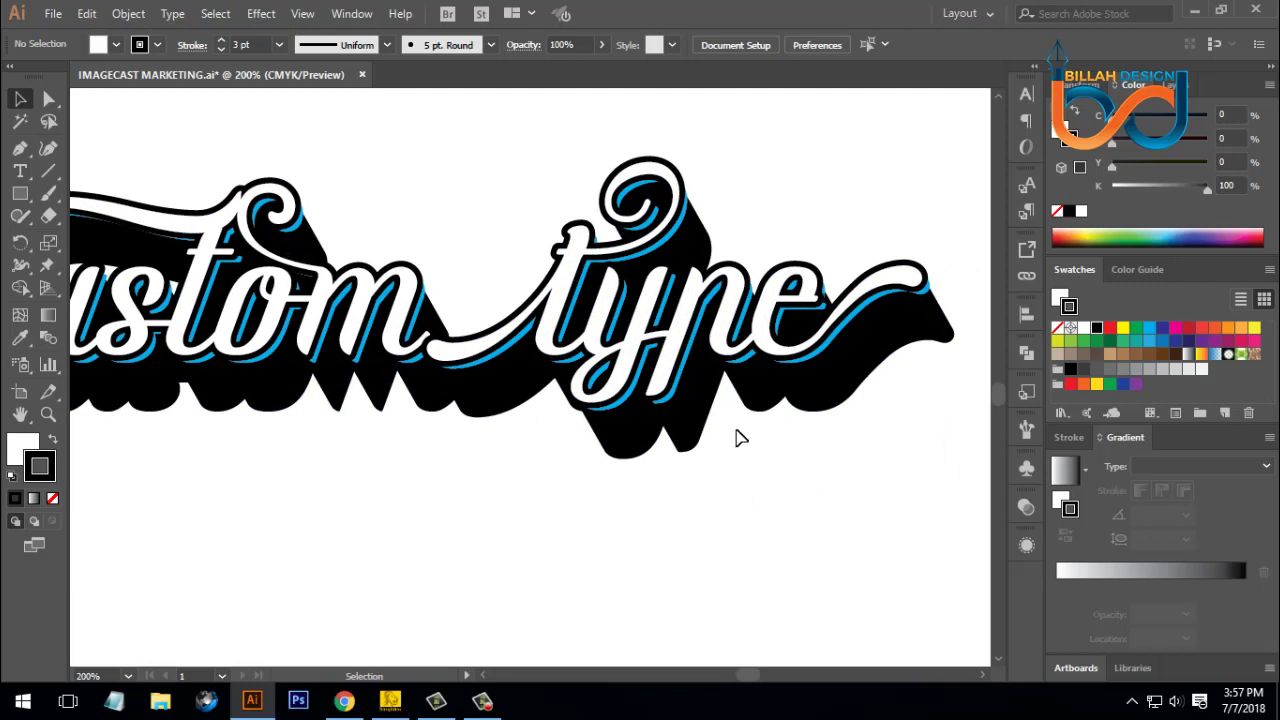
# - Nudge the white and cyan lettering group with arrow keys against the black extrusion, then deselect
pyautogui.click(680, 414)
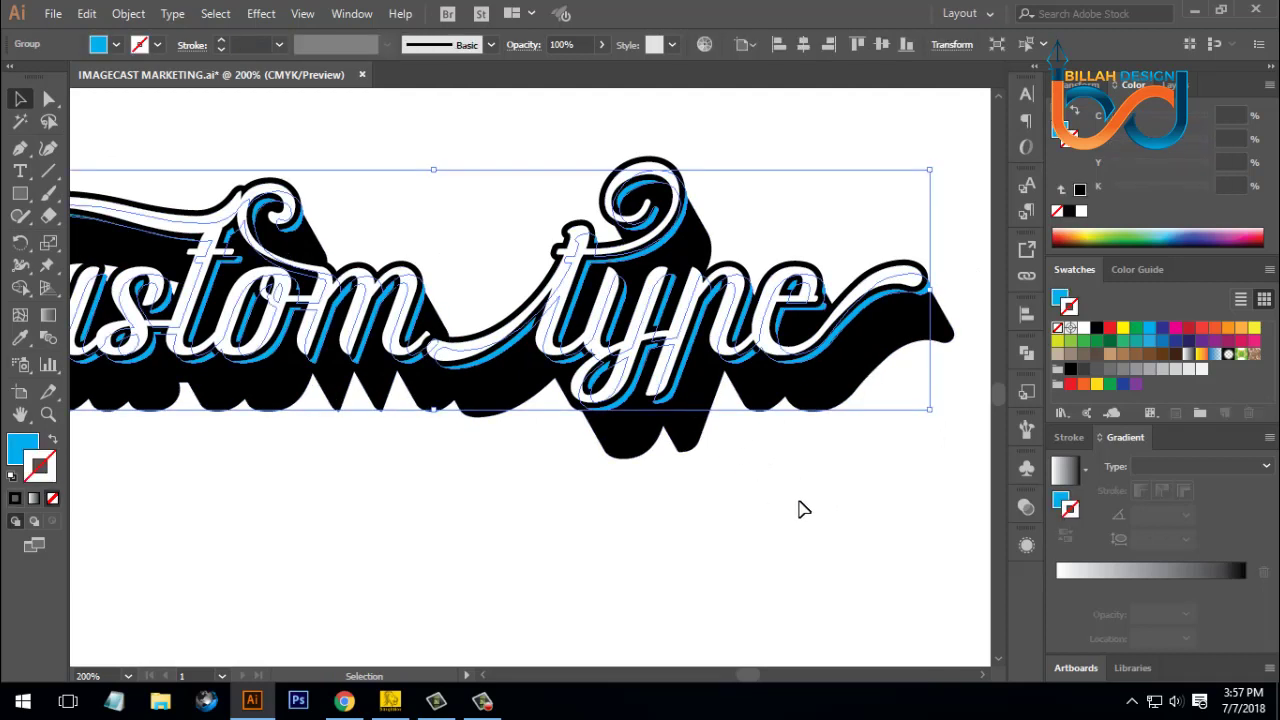
pyautogui.press('Down')
pyautogui.press('Down')
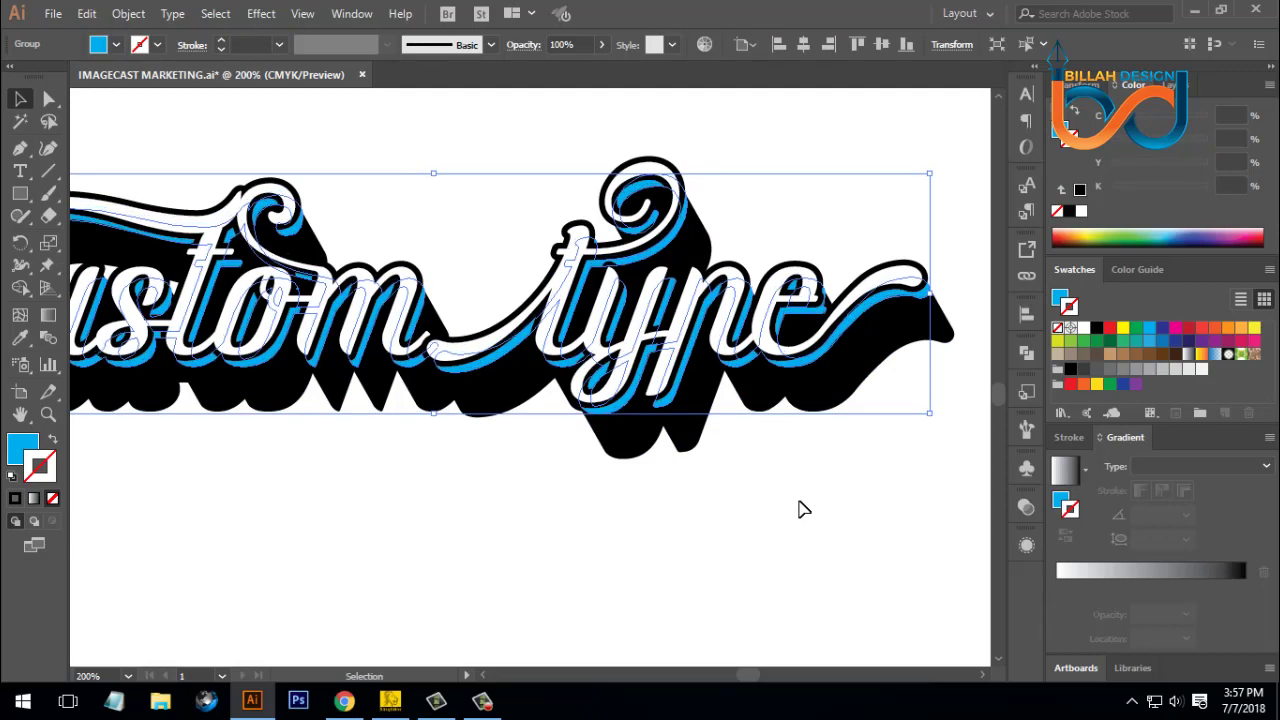
pyautogui.press('Right')
pyautogui.press('Up')
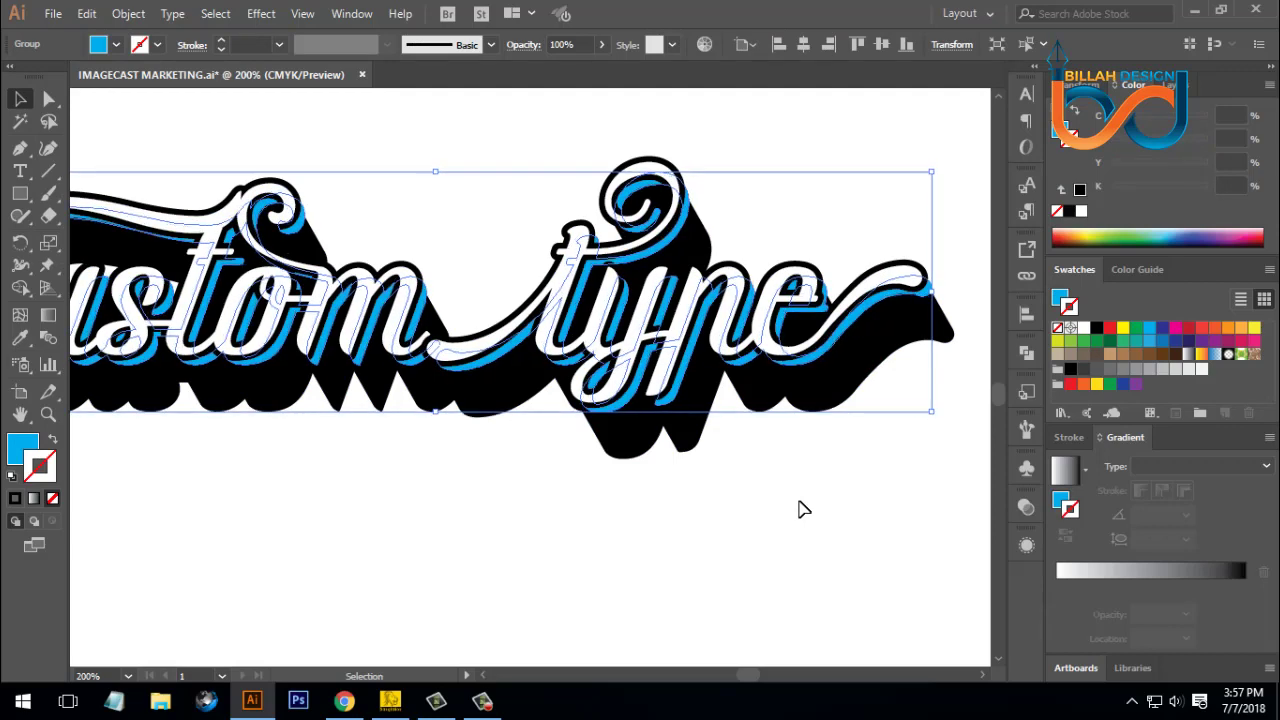
pyautogui.press('Up')
pyautogui.press('Down')
pyautogui.press('Up')
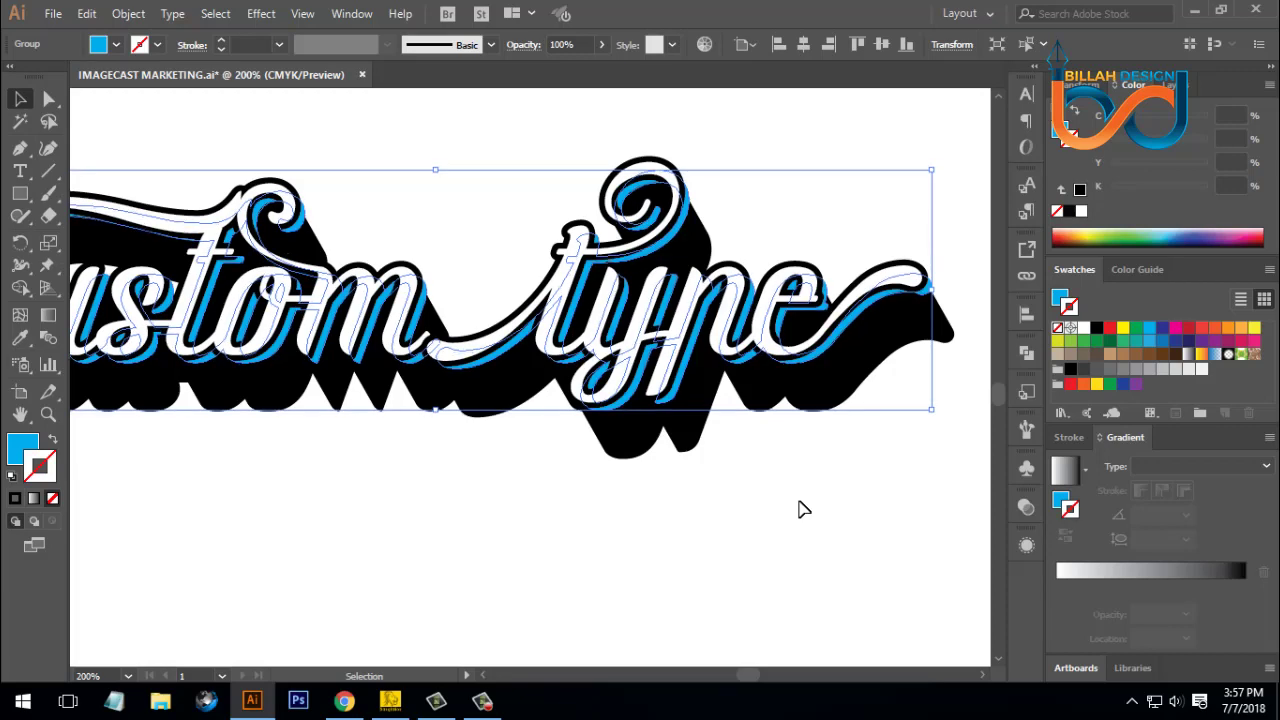
pyautogui.press('Left')
pyautogui.press('Right')
pyautogui.click(800, 510)
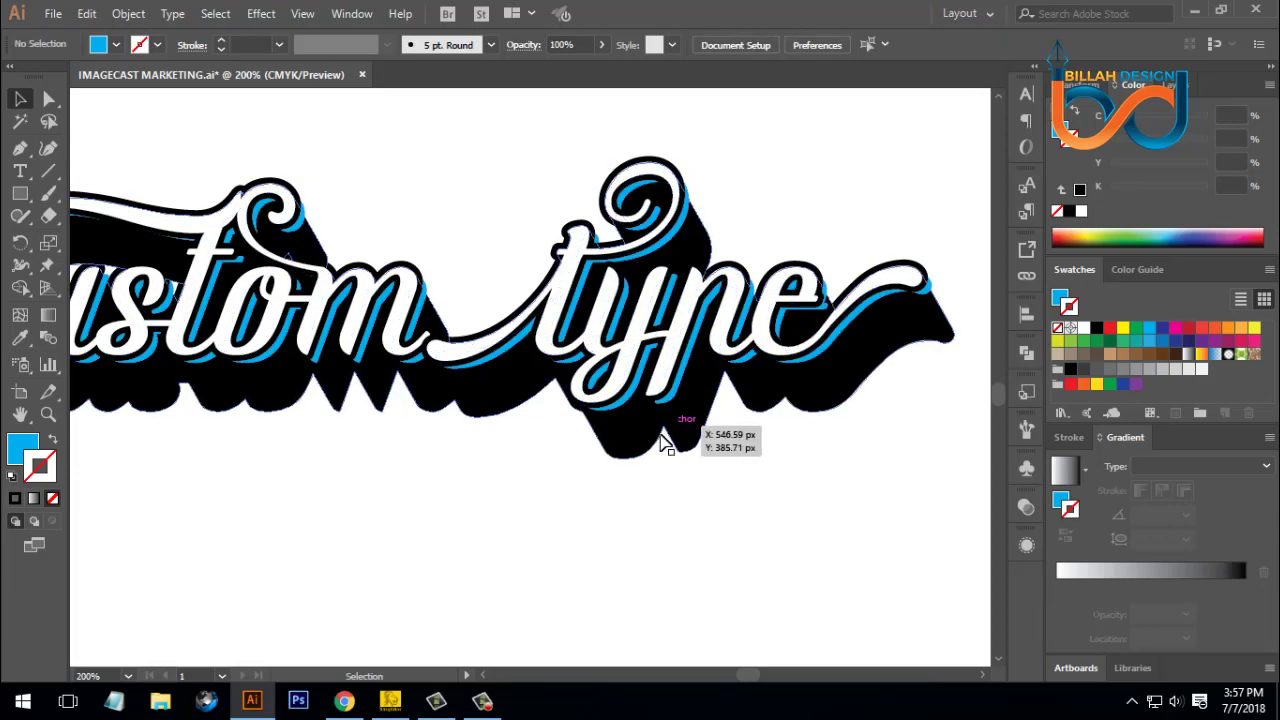
pyautogui.hscroll(-1, 785, 510)
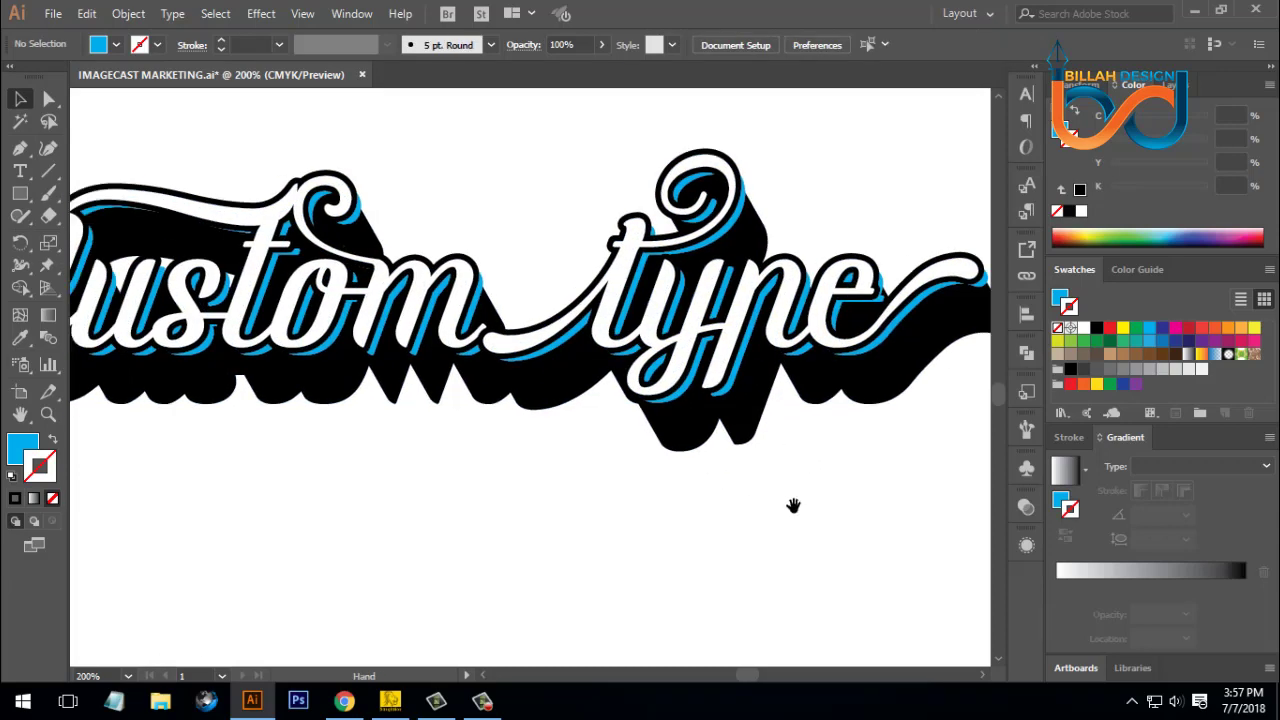
pyautogui.hotkey('ctrl', '-')
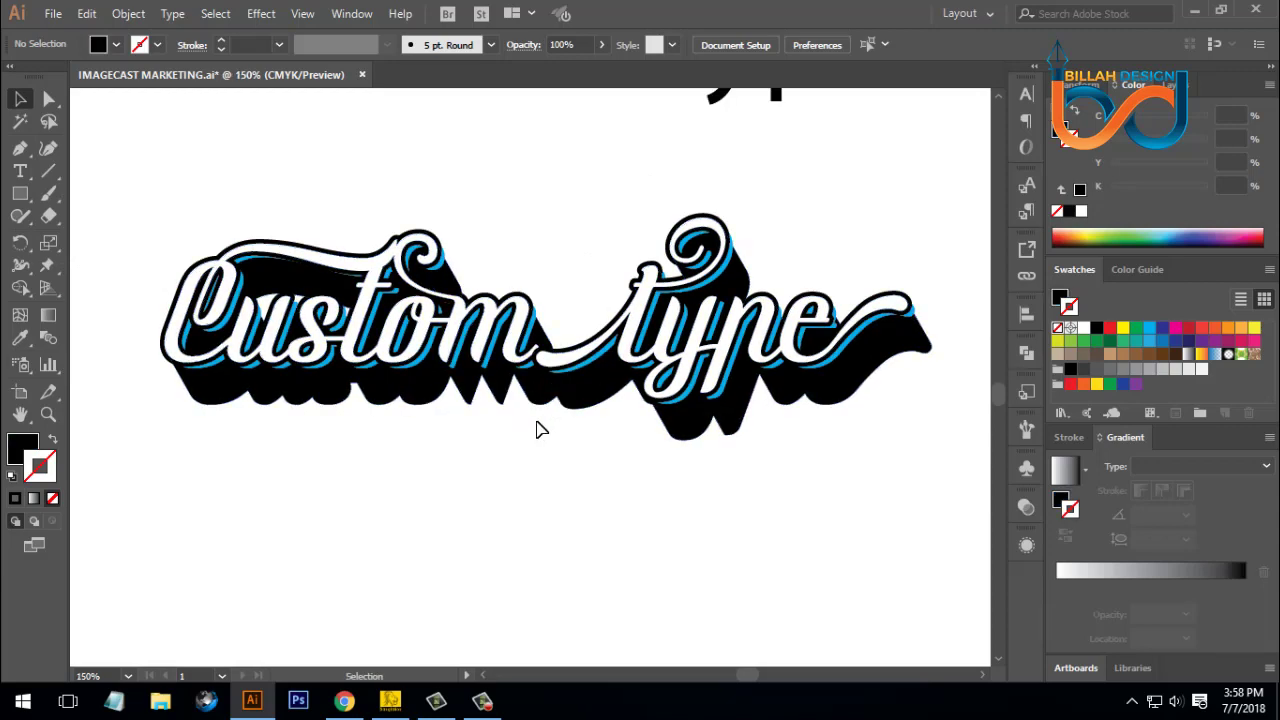
pyautogui.hotkey('ctrl', '-')
pyautogui.hotkey('ctrl', '-')
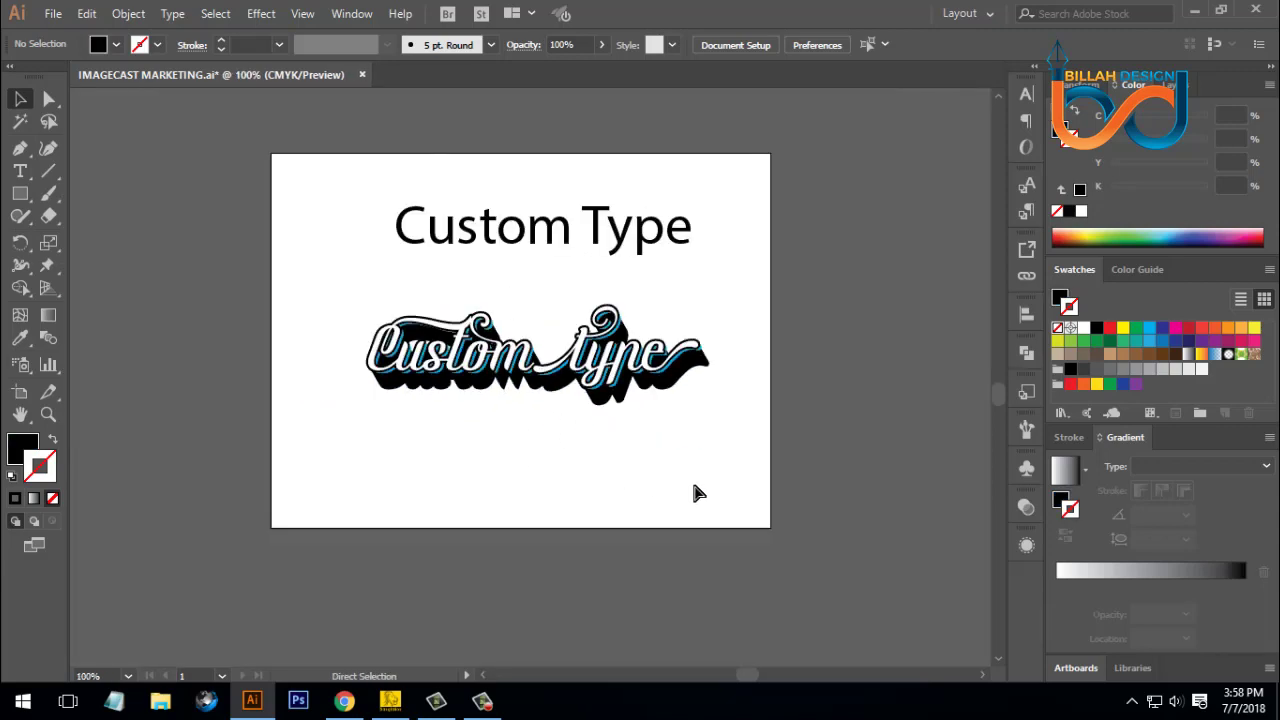
pyautogui.hotkey('ctrl', '+')
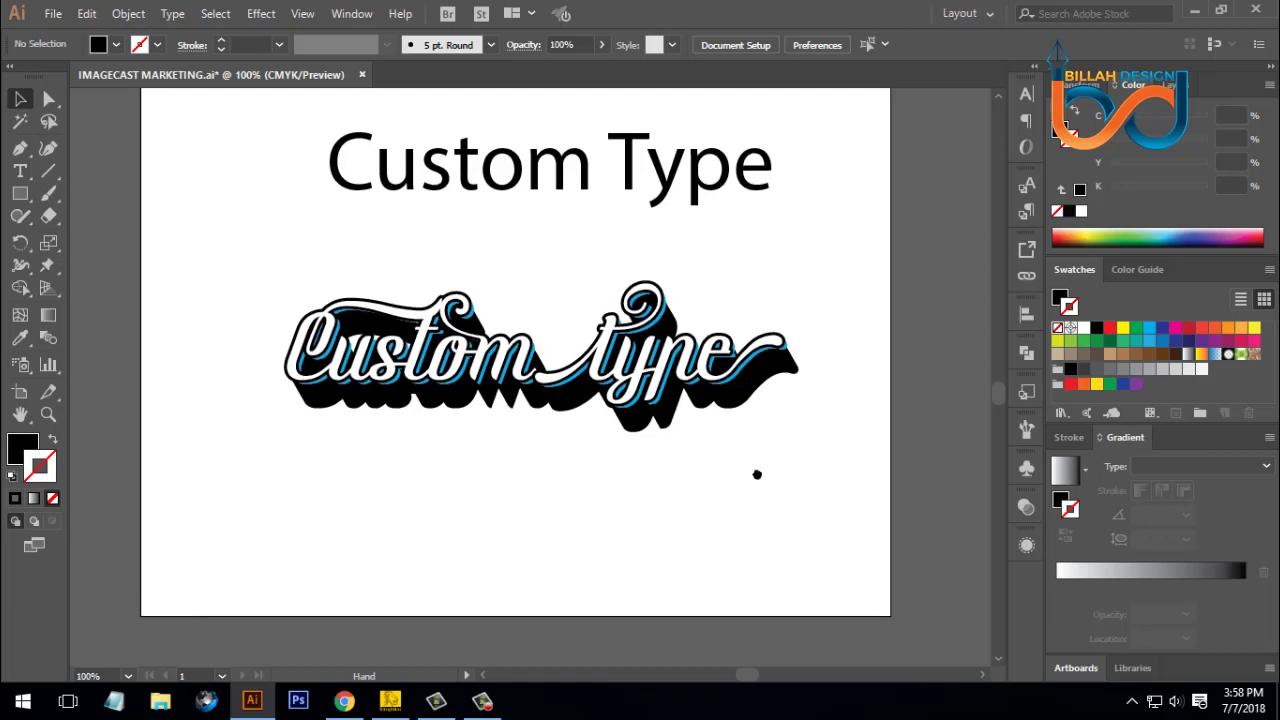
pyautogui.moveTo(789, 466); pyautogui.dragTo(794, 433)
pyautogui.scroll(2, 794, 433)
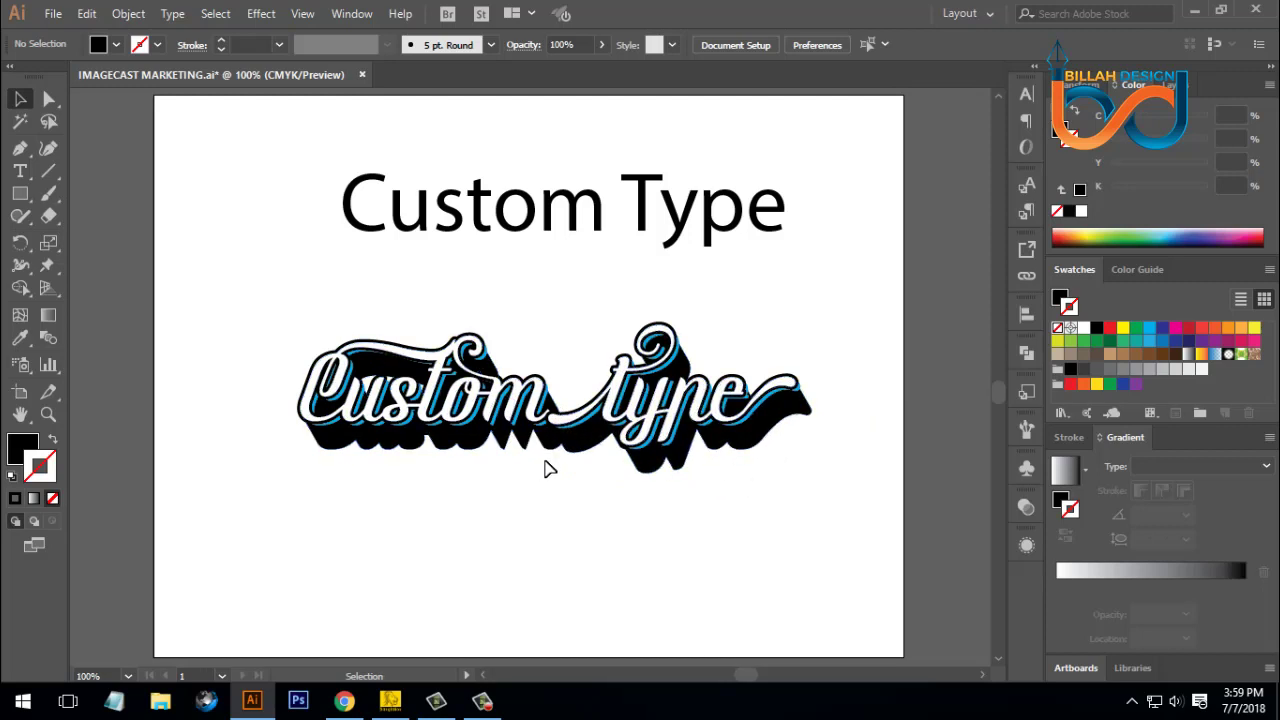
pyautogui.moveTo(730, 496); pyautogui.dragTo(720, 451)
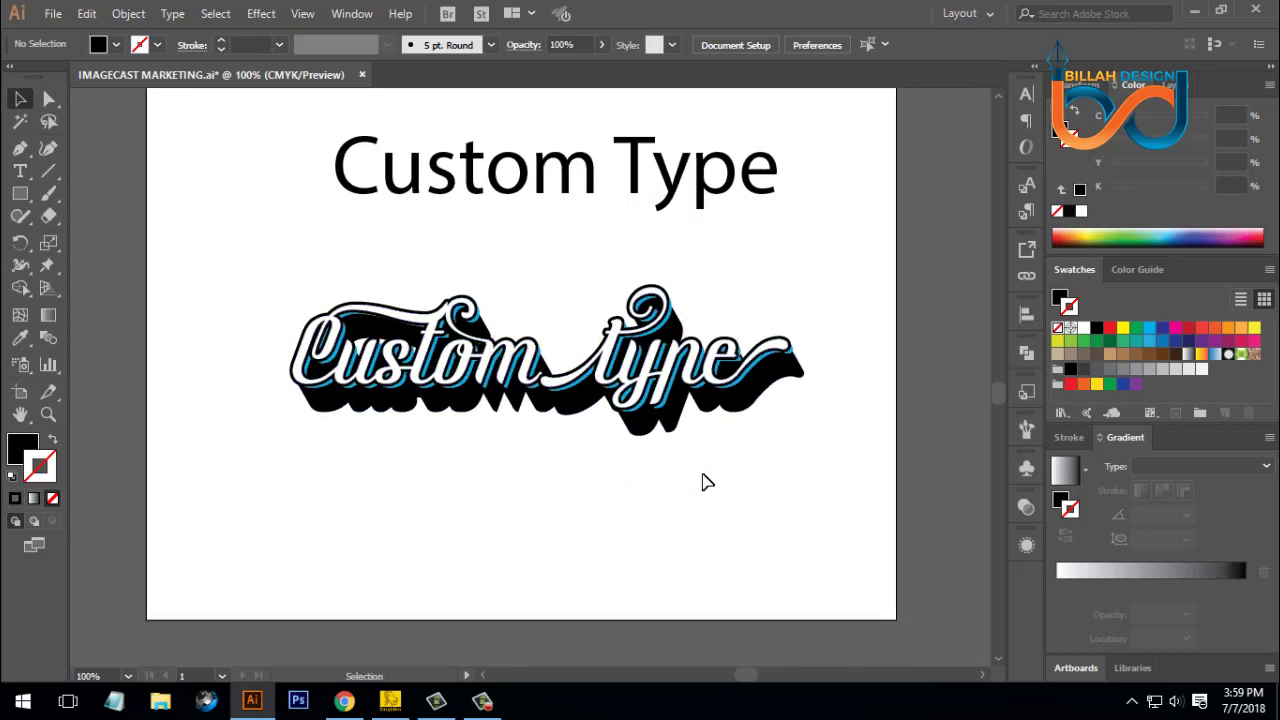
# - Delete the plain 'Custom Type' heading from the artboard
pyautogui.moveTo(734, 307); pyautogui.dragTo(747, 363)
pyautogui.click(650, 230)
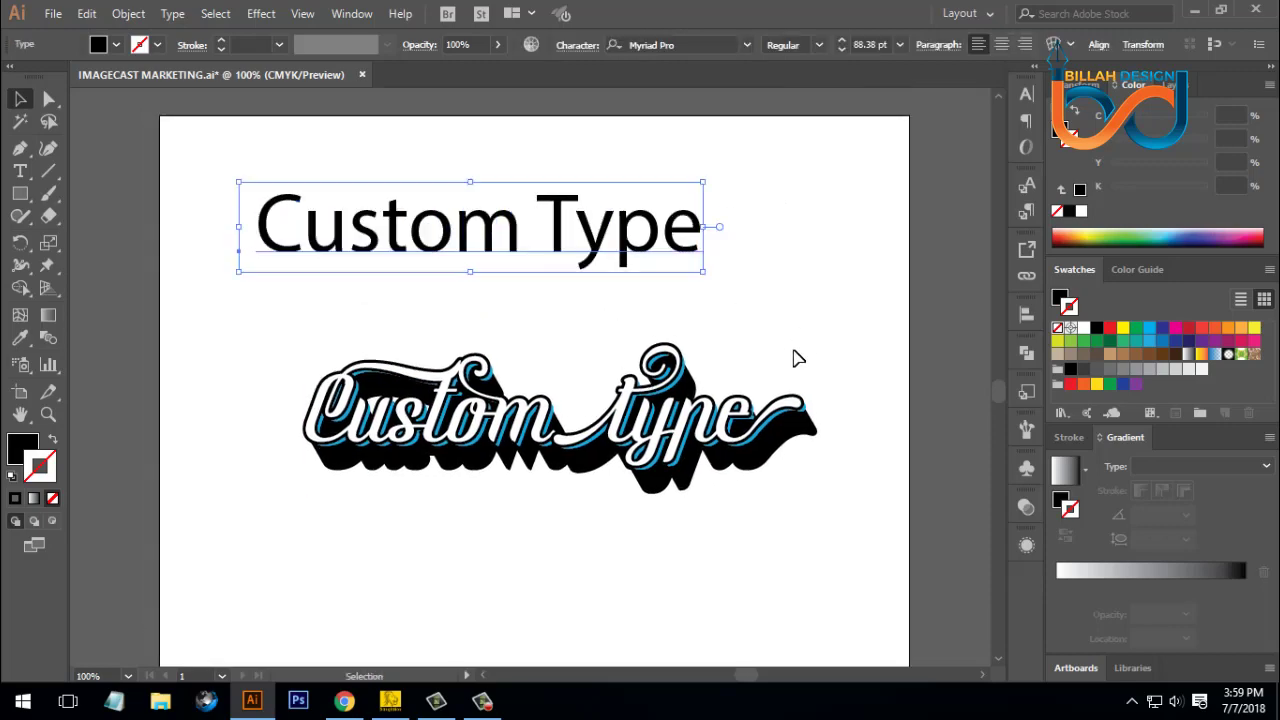
pyautogui.press('Delete')
# - Move the script lettering up toward the middle of the artboard
pyautogui.press('a')
pyautogui.moveTo(262, 318); pyautogui.dragTo(829, 523)
pyautogui.click(840, 570)
pyautogui.press('v')
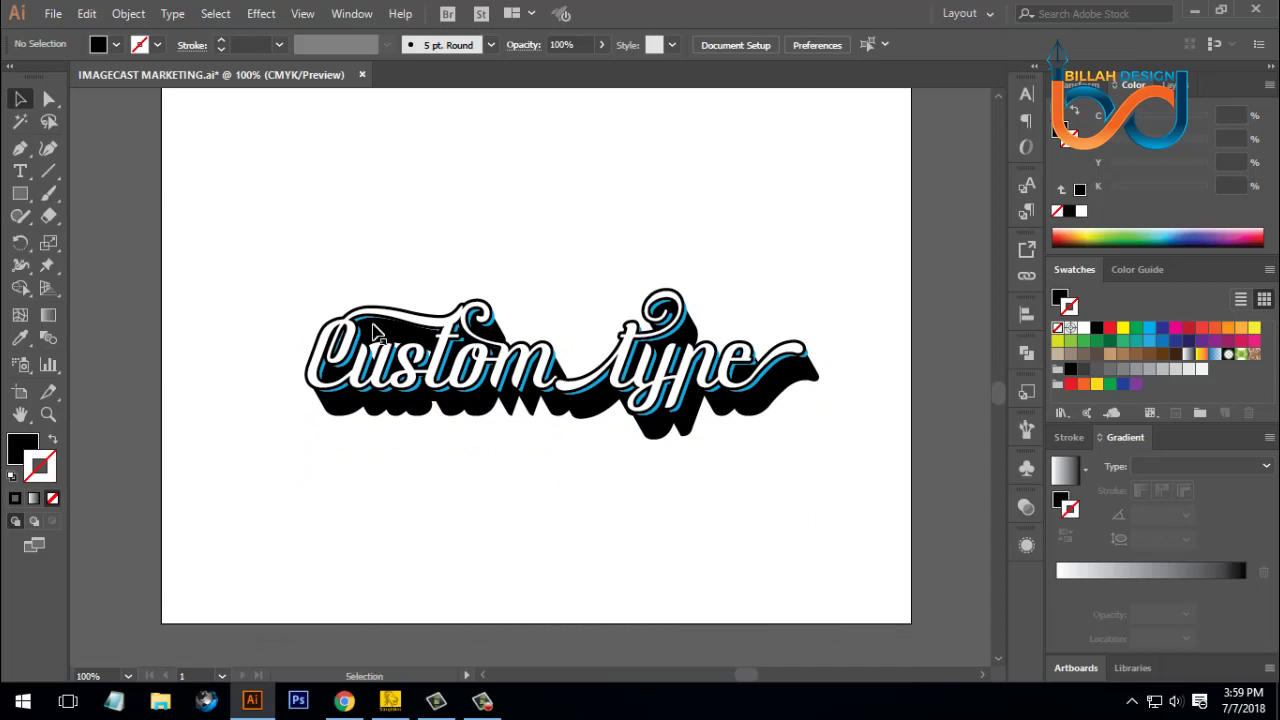
pyautogui.moveTo(575, 400); pyautogui.dragTo(567, 330)
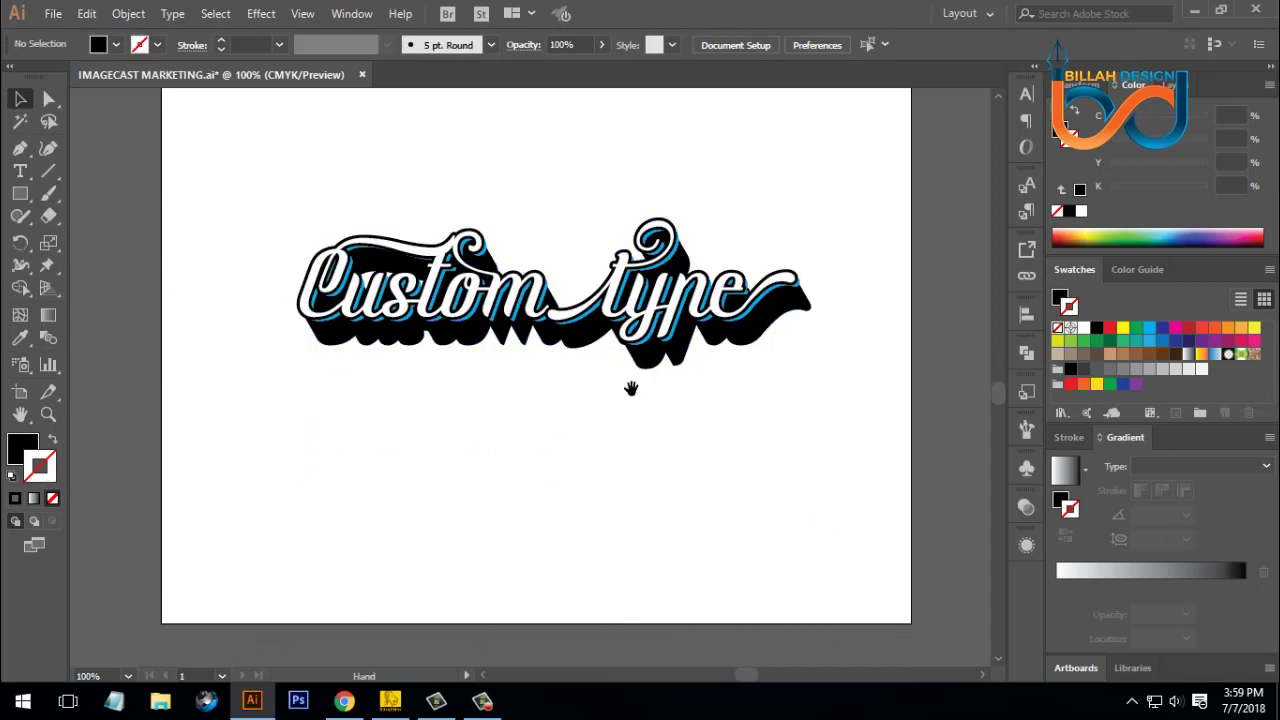
pyautogui.moveTo(631, 388); pyautogui.dragTo(607, 418)
pyautogui.click(20, 194)
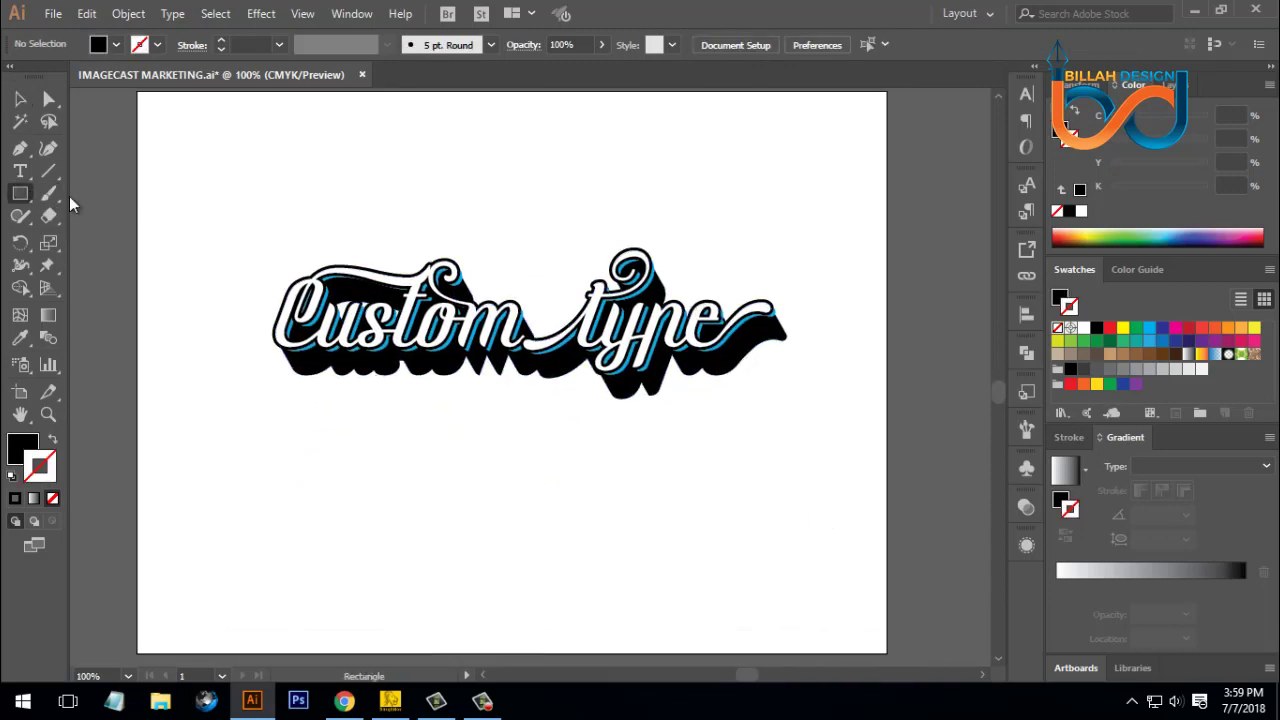
# - Draw an artboard-sized yellow rectangle and send it behind the lettering
pyautogui.moveTo(138, 92); pyautogui.dragTo(886, 653)
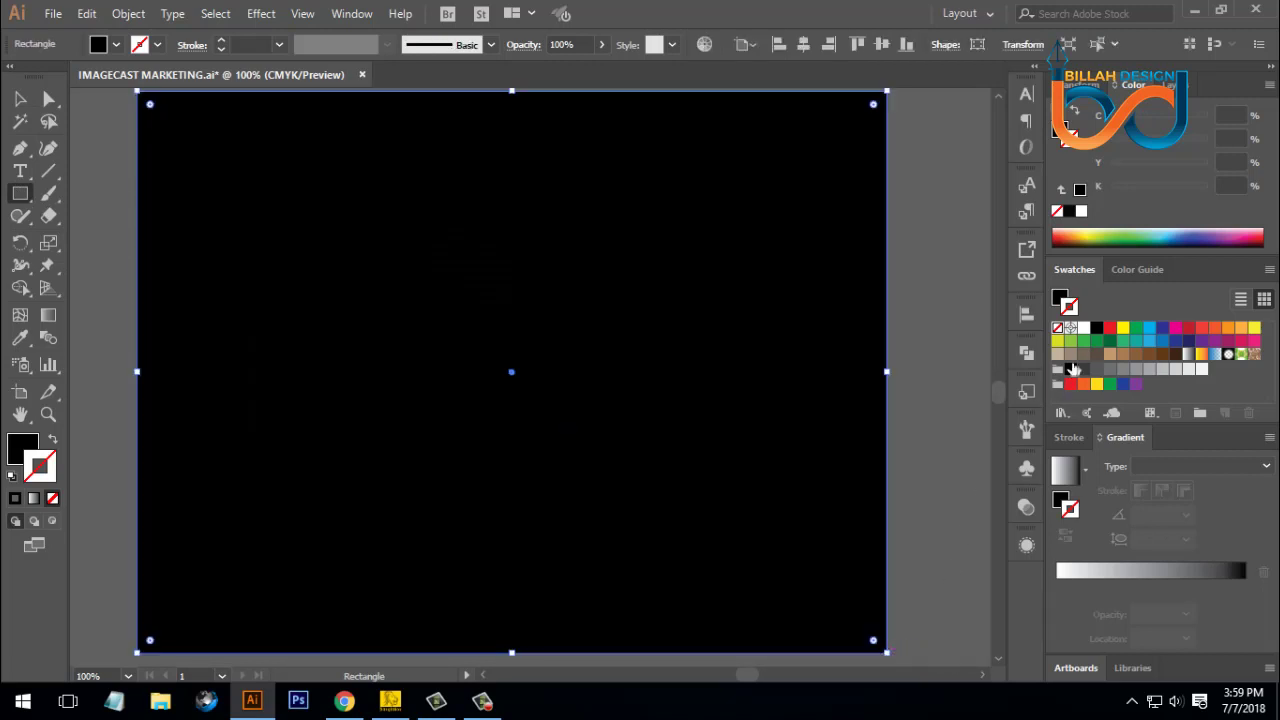
pyautogui.press('x')
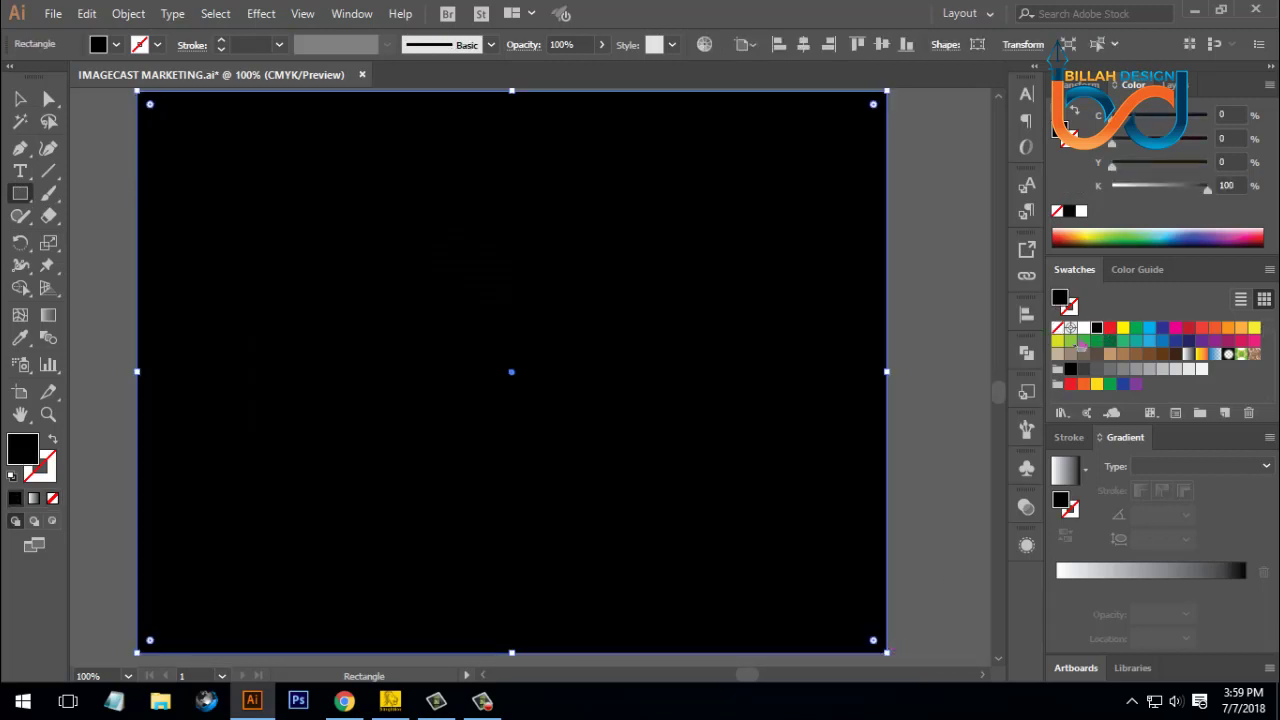
pyautogui.click(1123, 327)
pyautogui.rightClick(569, 296)
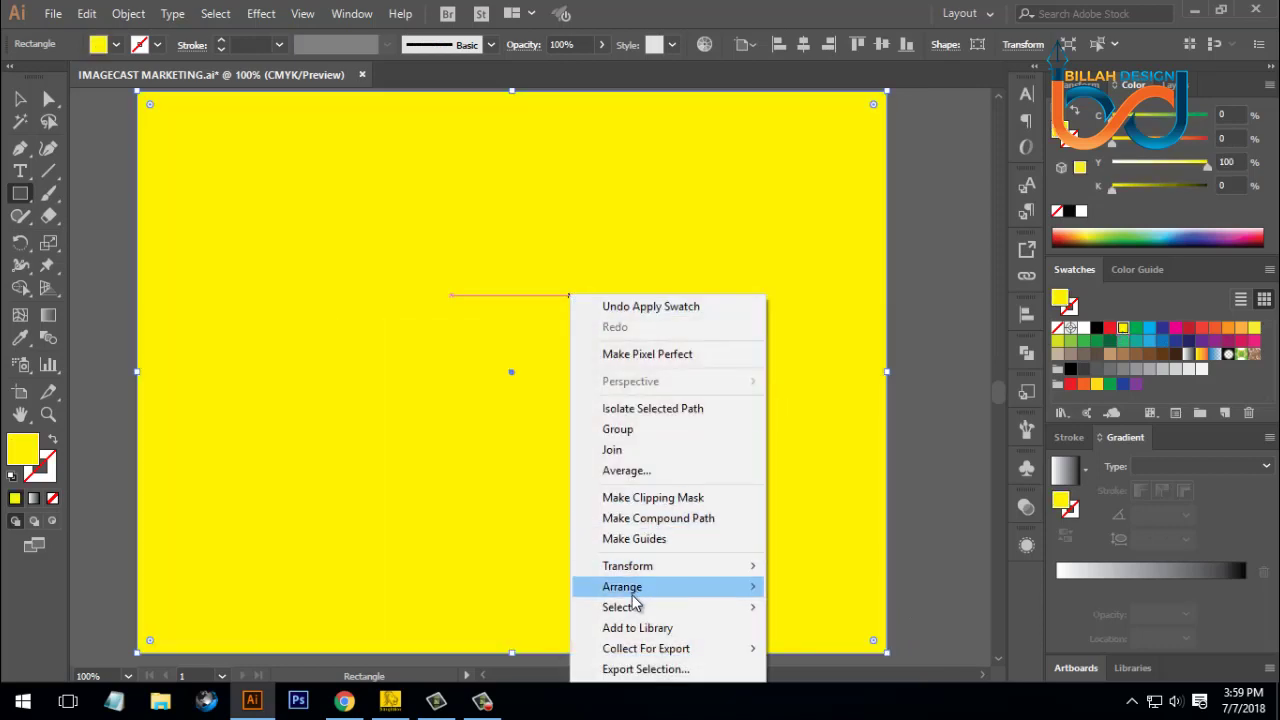
pyautogui.moveTo(634, 596)
pyautogui.click(812, 651)
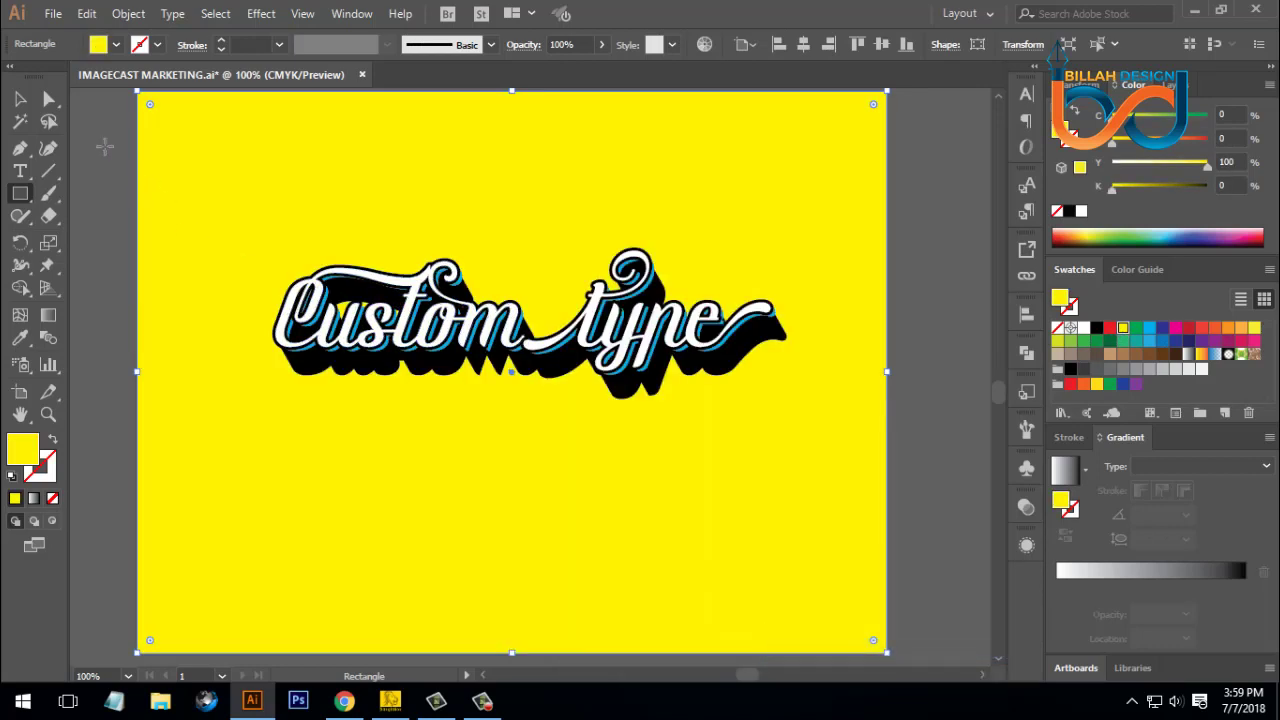
pyautogui.press('v')
# - Centre the lettering horizontally and vertically on the yellow background
pyautogui.scroll(-1, 575, 380)
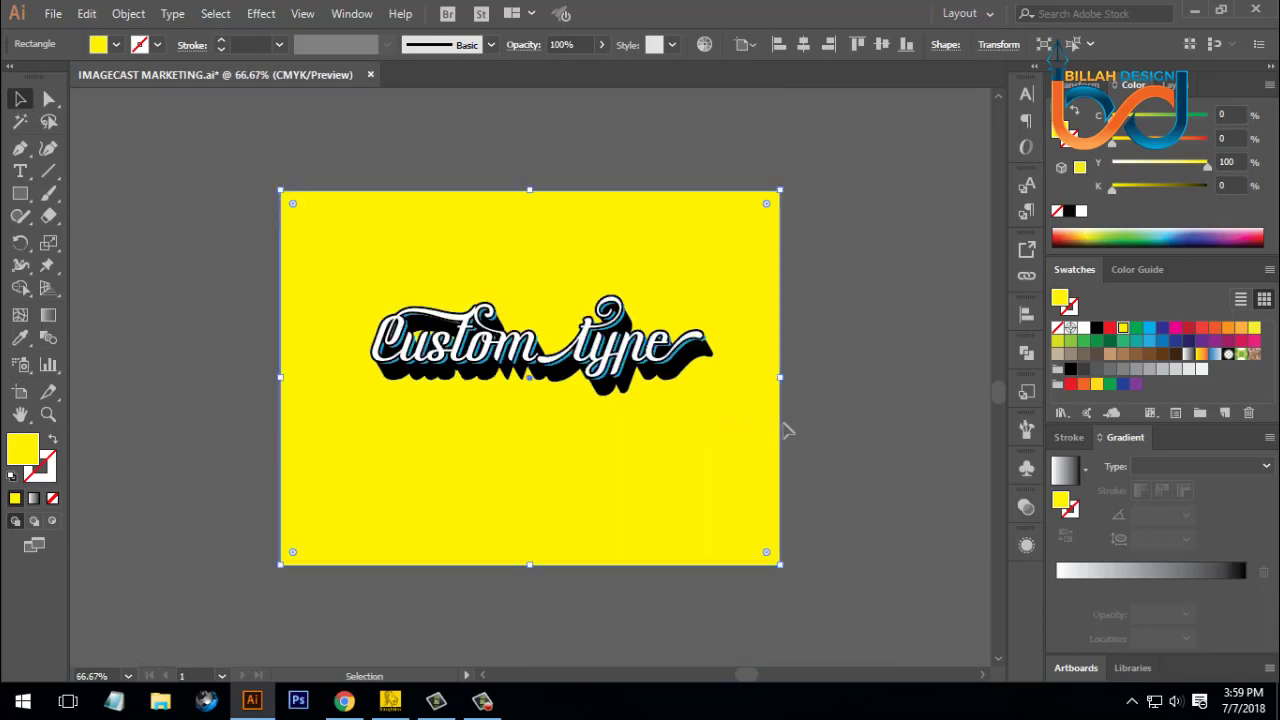
pyautogui.click(843, 406)
pyautogui.moveTo(849, 280); pyautogui.dragTo(578, 490)
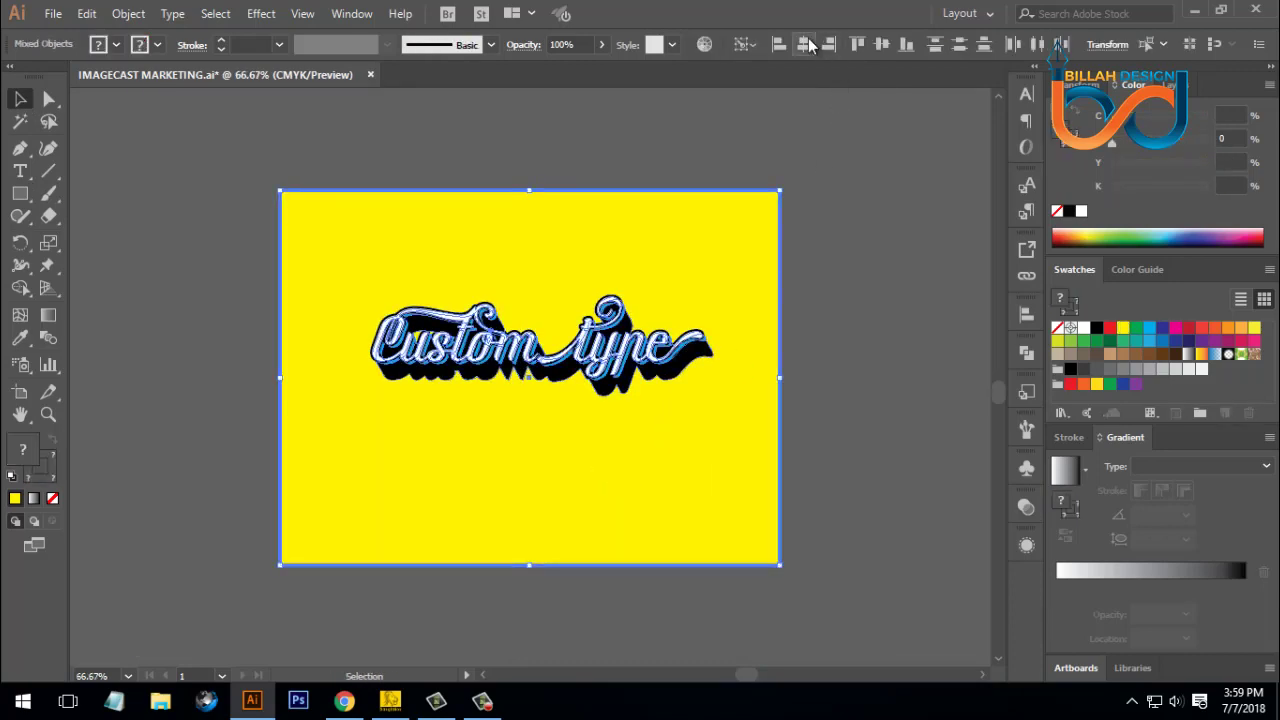
pyautogui.click(808, 44)
pyautogui.click(879, 48)
pyautogui.click(874, 236)
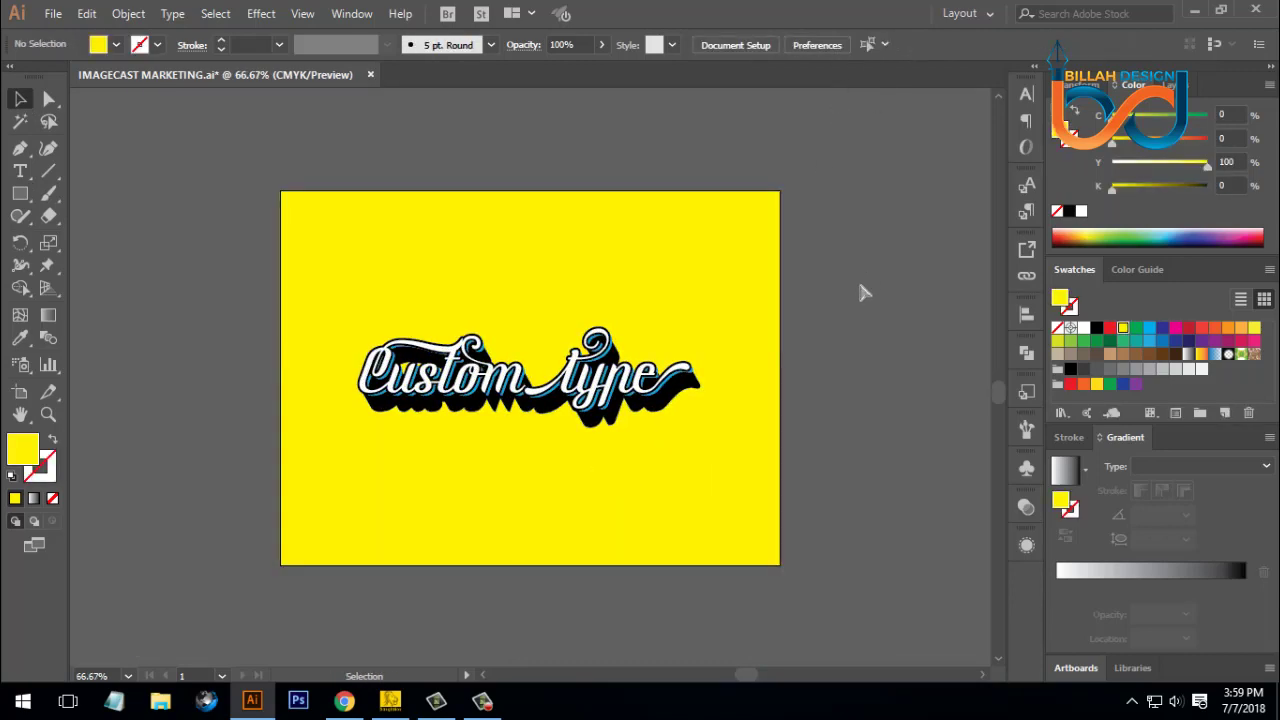
pyautogui.hotkey('ctrl', '=')
pyautogui.moveTo(824, 450); pyautogui.dragTo(808, 407)
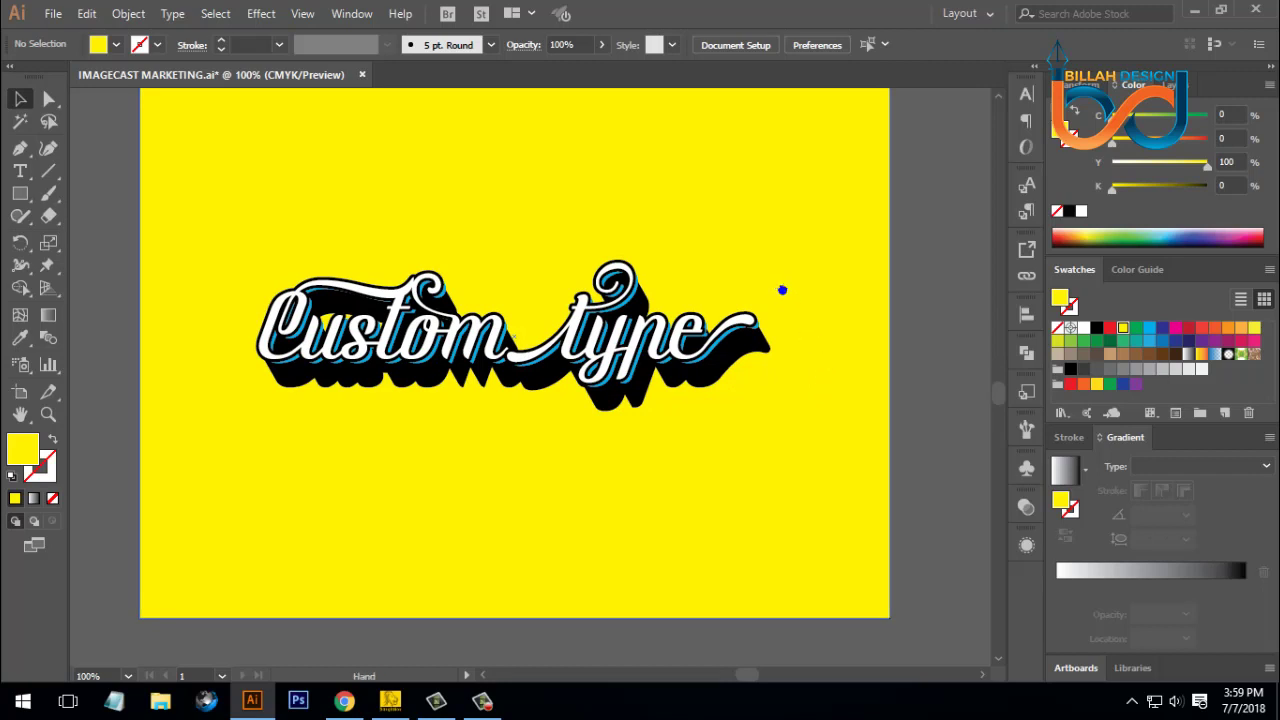
pyautogui.moveTo(783, 287)
pyautogui.mouseDown()
pyautogui.moveTo(780, 312)
pyautogui.moveTo(777, 298)
pyautogui.mouseUp()
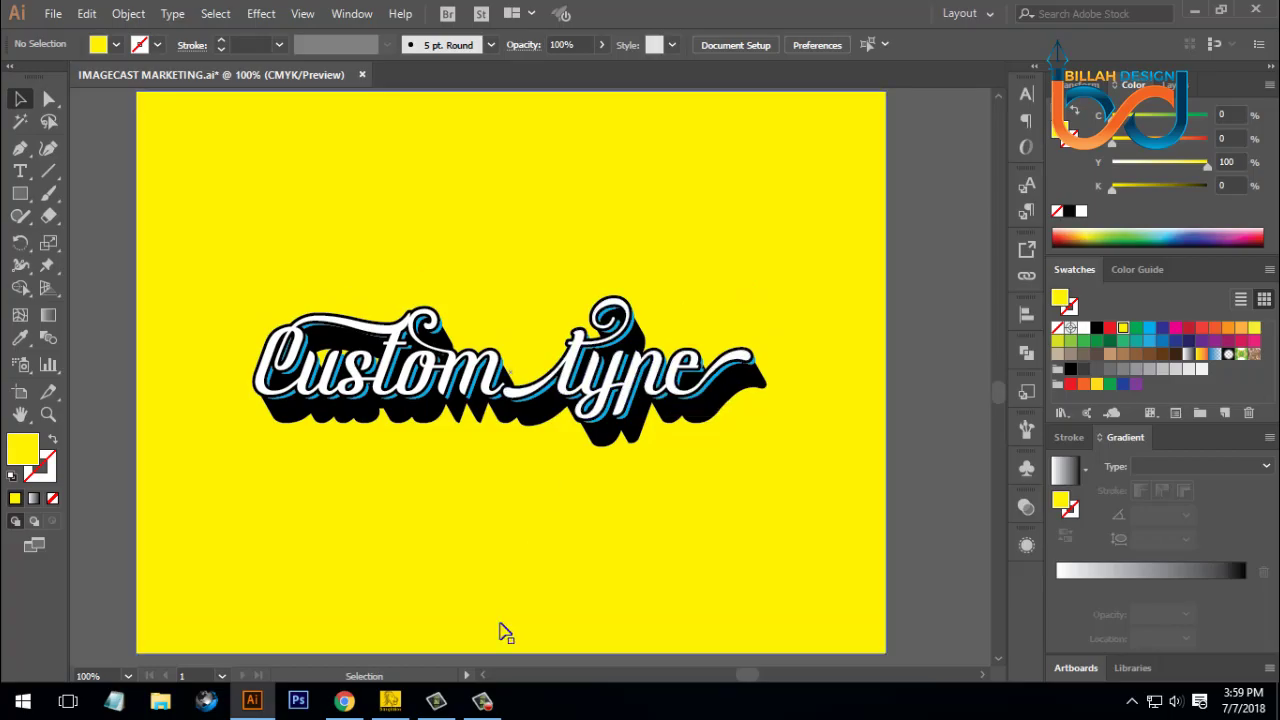